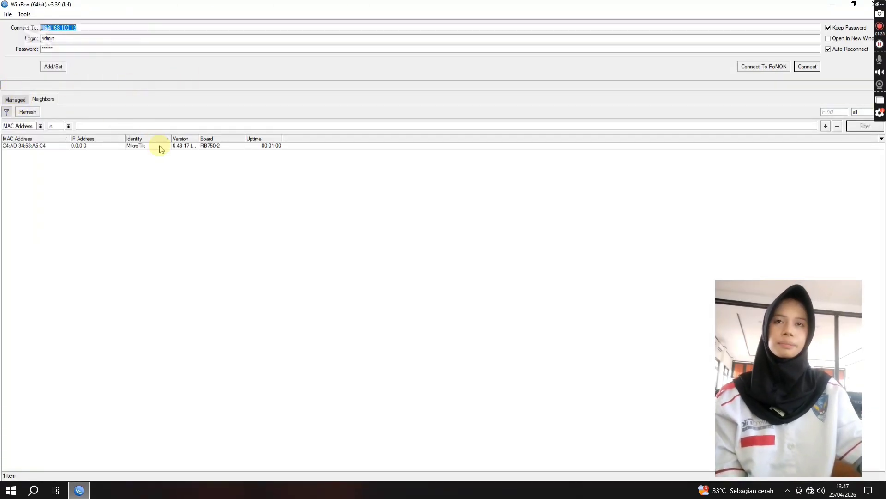
Step: Connect to the discovered MikroTik RB750r2 router and change its identity to the administrator's first name
left_click(160, 146)
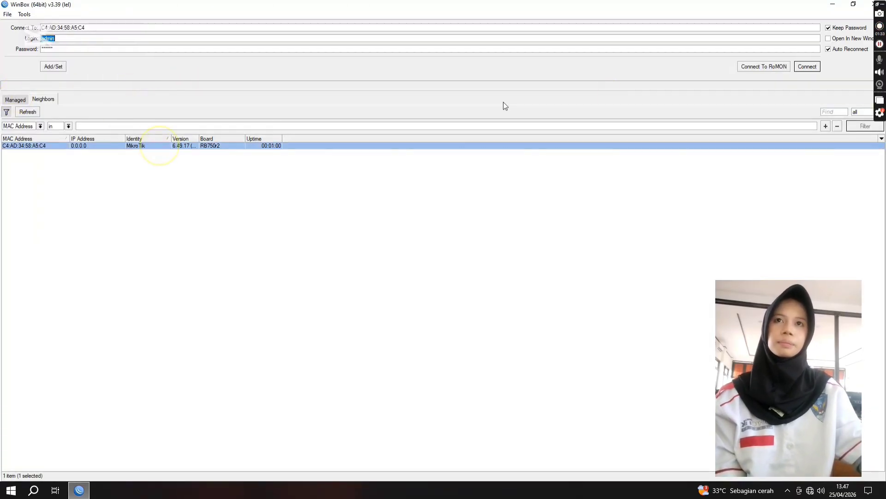
left_click(807, 66)
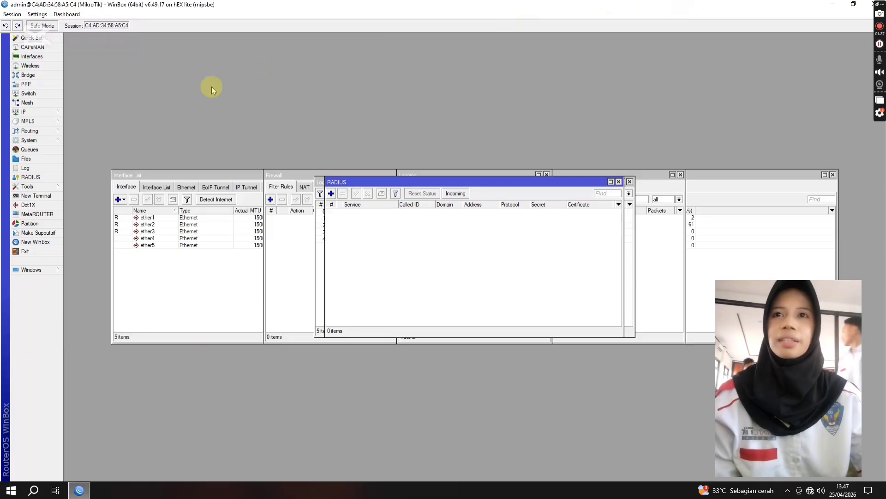
left_click(29, 141)
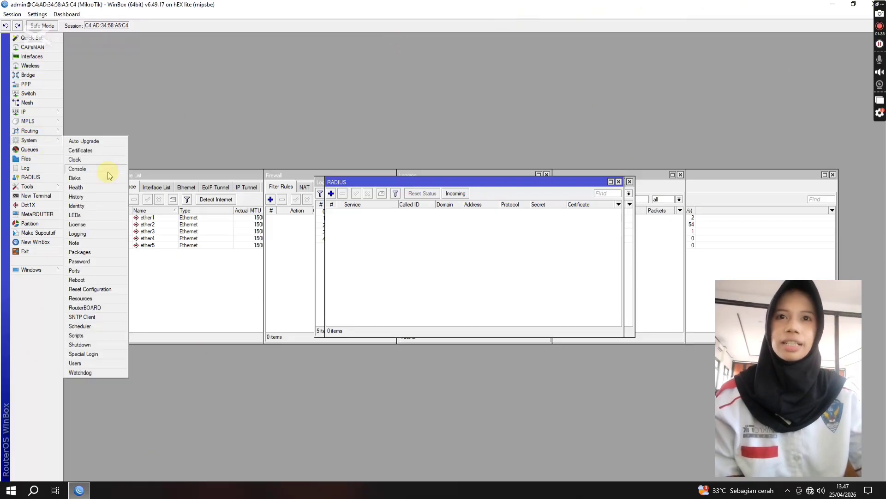
left_click(93, 206)
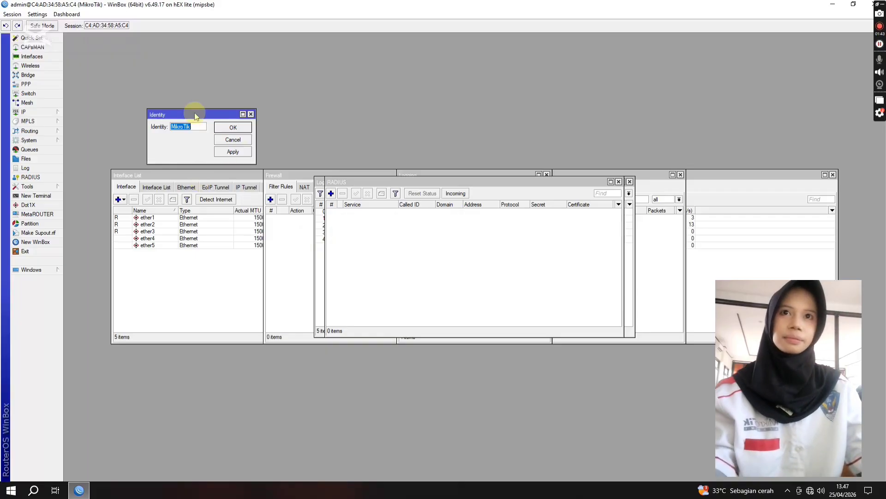
type("b")
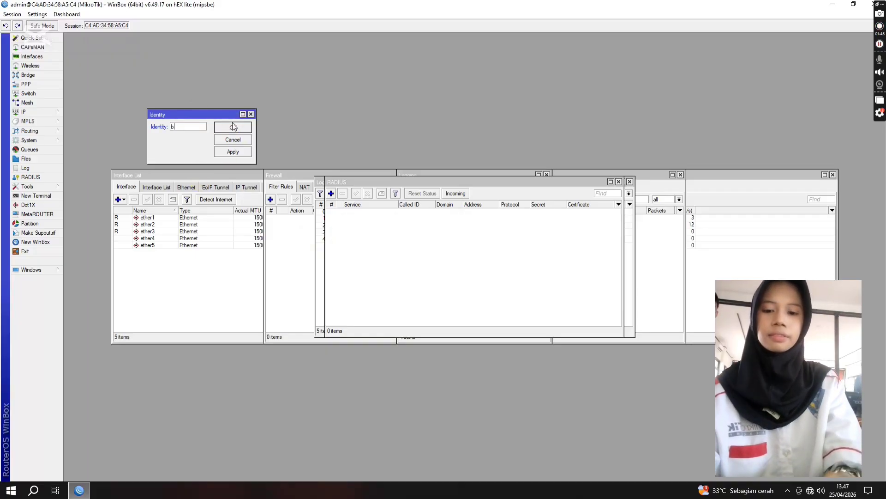
type("ella")
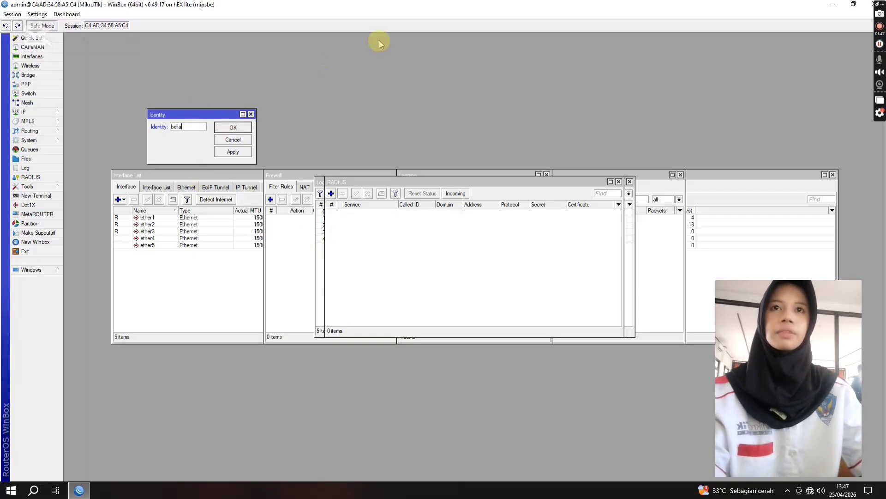
left_click(234, 127)
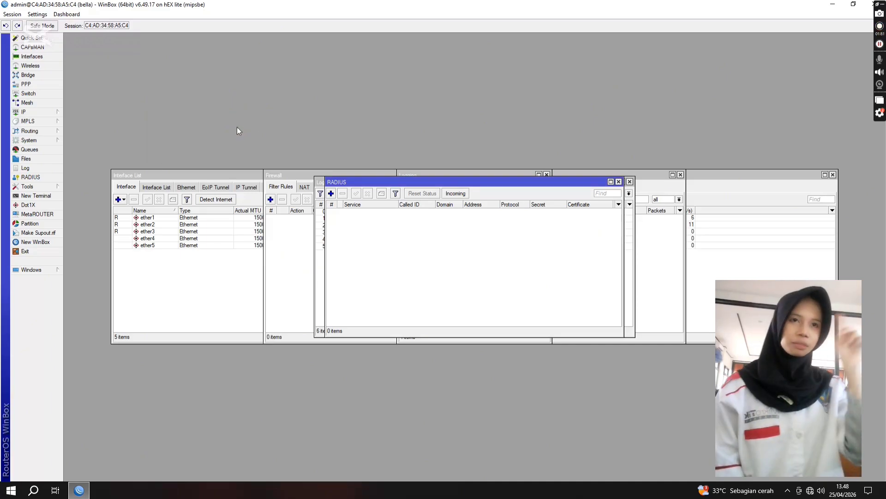
Step: Enable the router's web proxy and turn on Cache On Disk
left_click(52, 112)
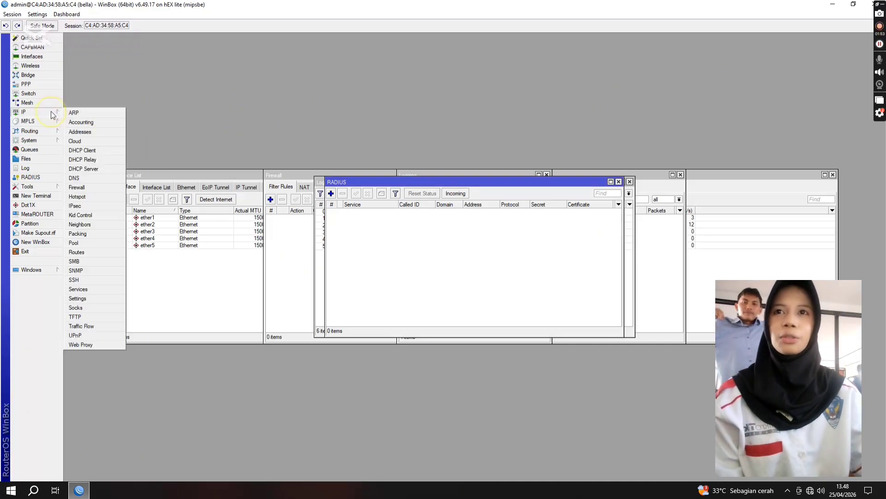
left_click(90, 345)
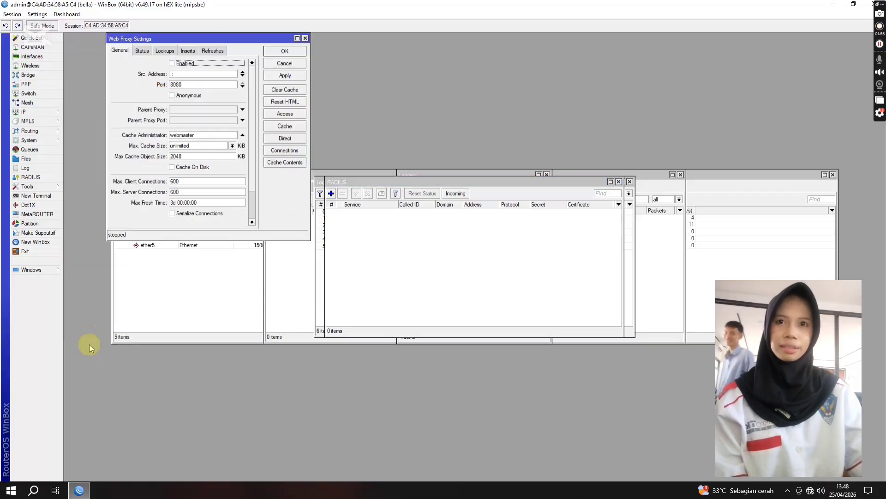
left_click(172, 63)
left_click(172, 167)
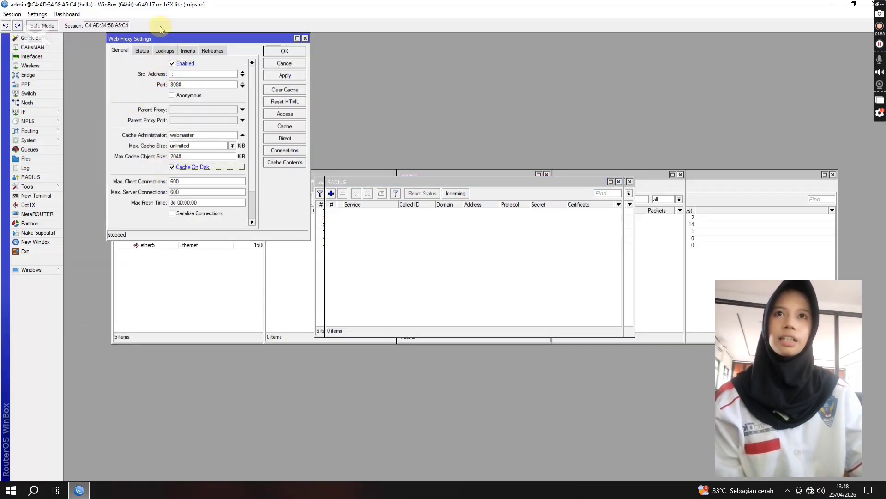
left_click(143, 51)
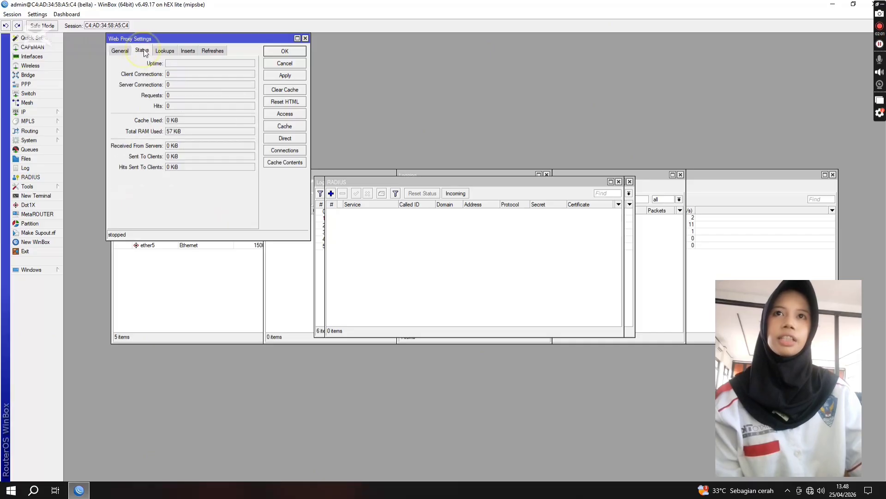
left_click(165, 51)
left_click(183, 52)
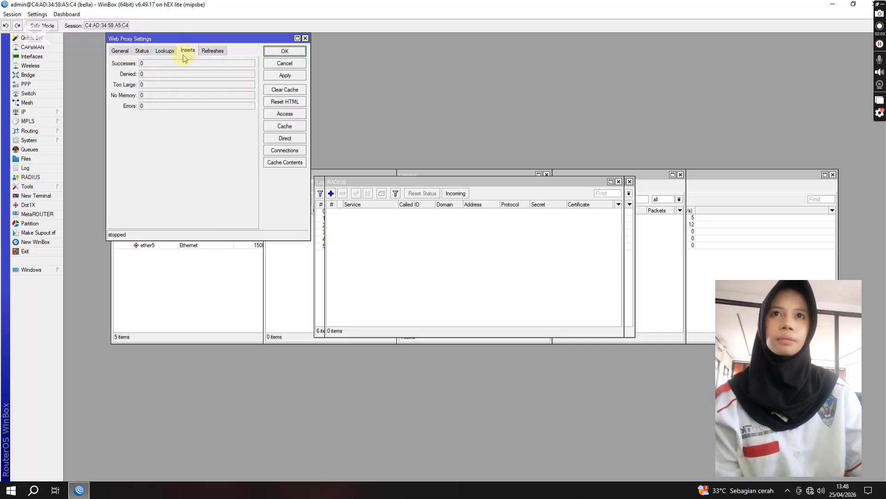
left_click(119, 51)
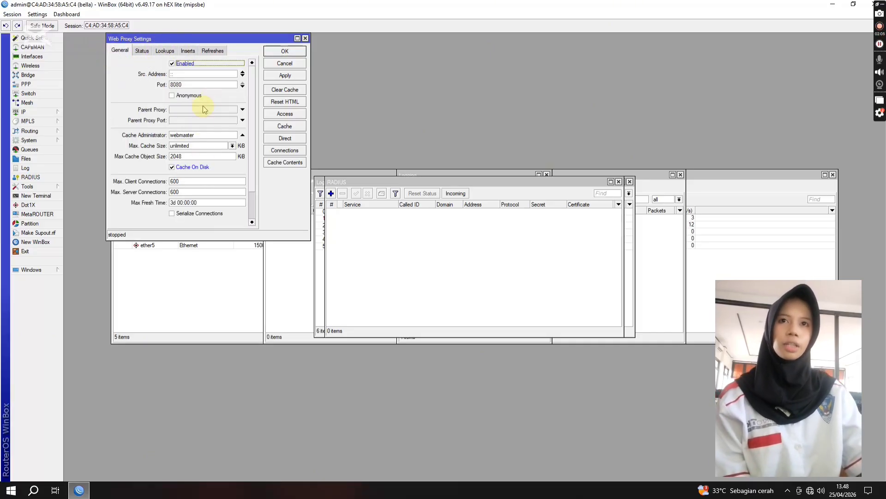
Step: Set the web proxy's cache administrator to the administrator's e-mail address and save the proxy settings
left_click(203, 135)
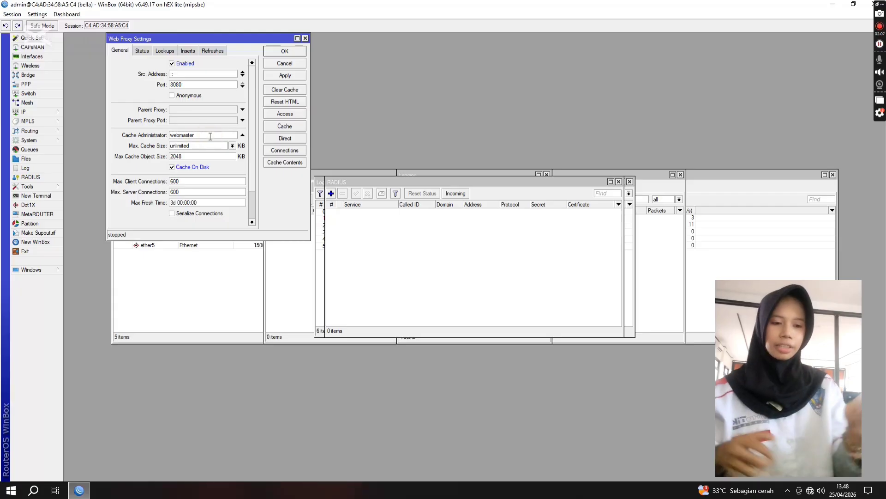
key("BackSpace")
key("BackSpace")
key("BackSpace")
key("BackSpace")
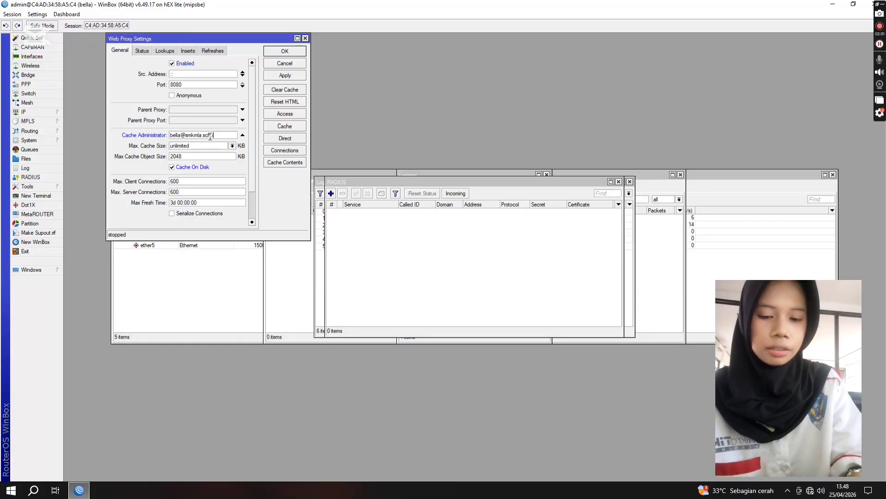
left_click(285, 51)
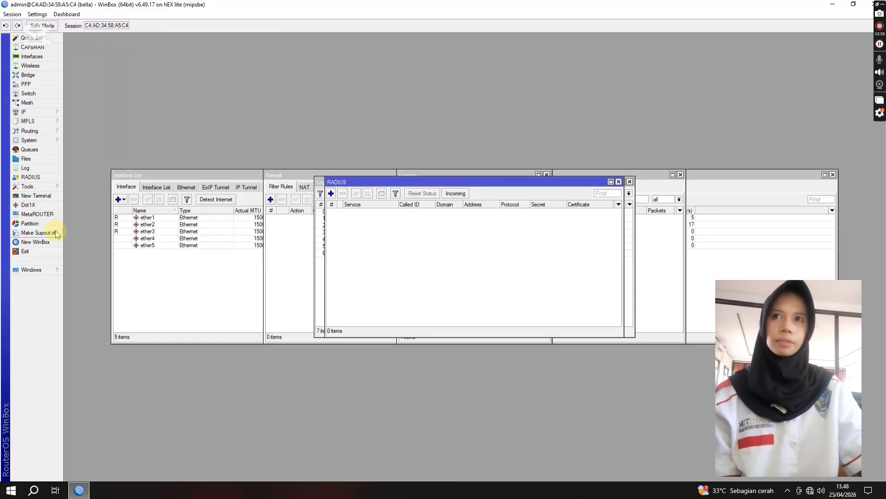
Step: Add a DHCP client on ether1 with peer DNS, peer NTP and the default route enabled
left_click(36, 113)
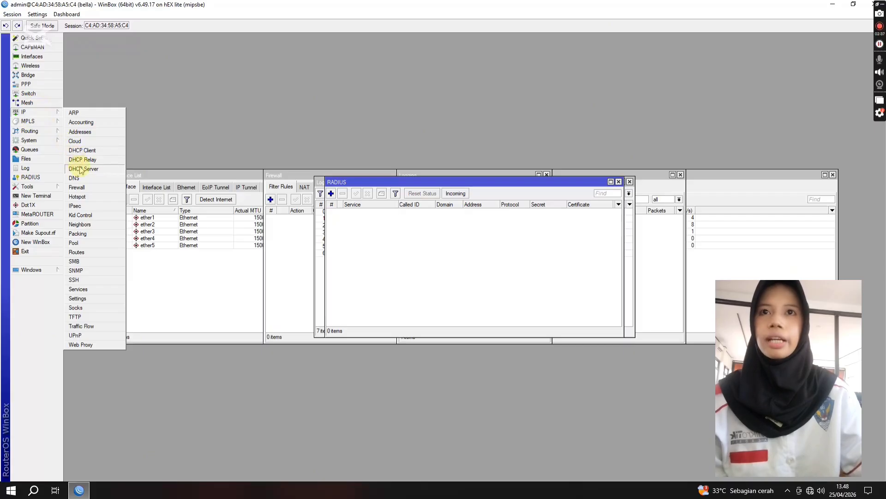
left_click(83, 151)
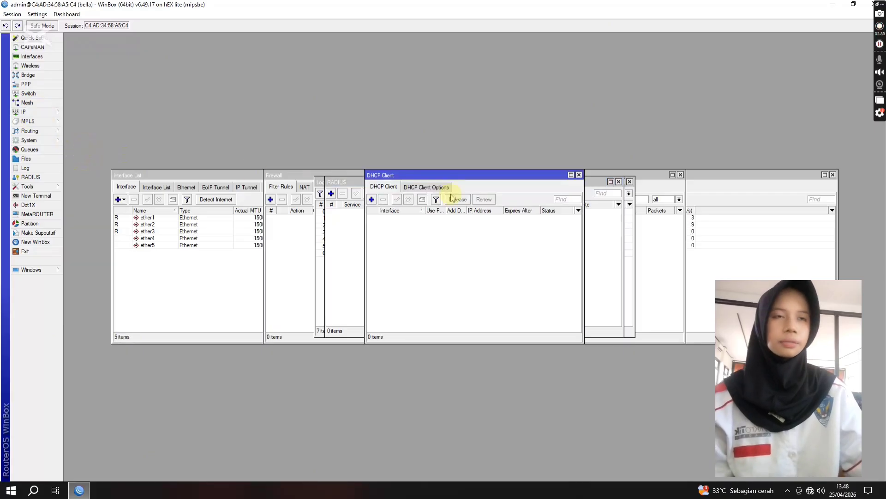
left_click(372, 199)
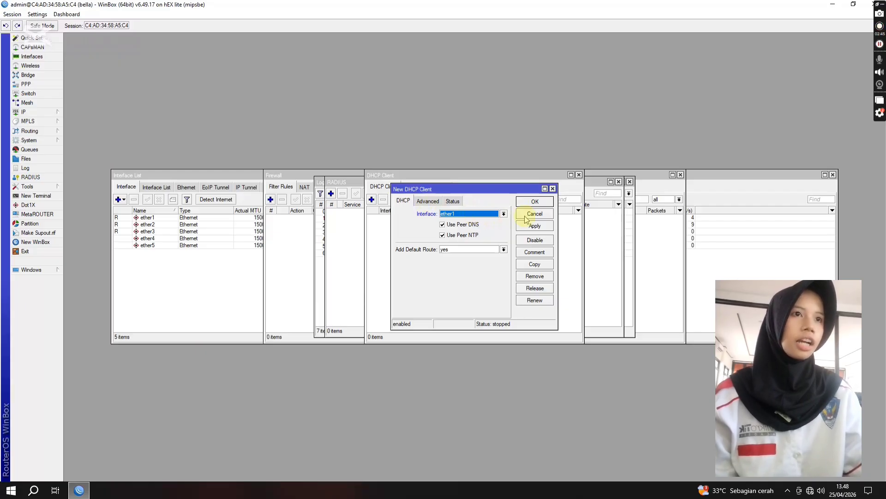
left_click(533, 202)
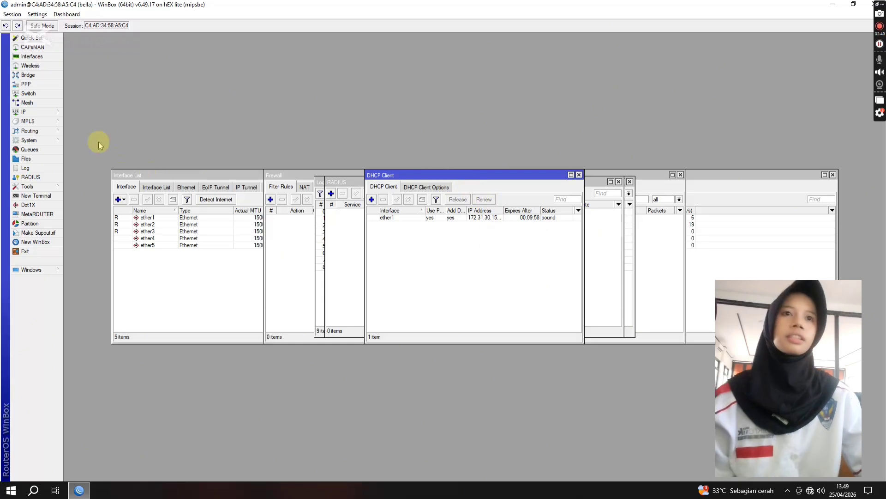
Step: Add the IP address 192.168.100.9/25 to interface ether2
left_click(35, 112)
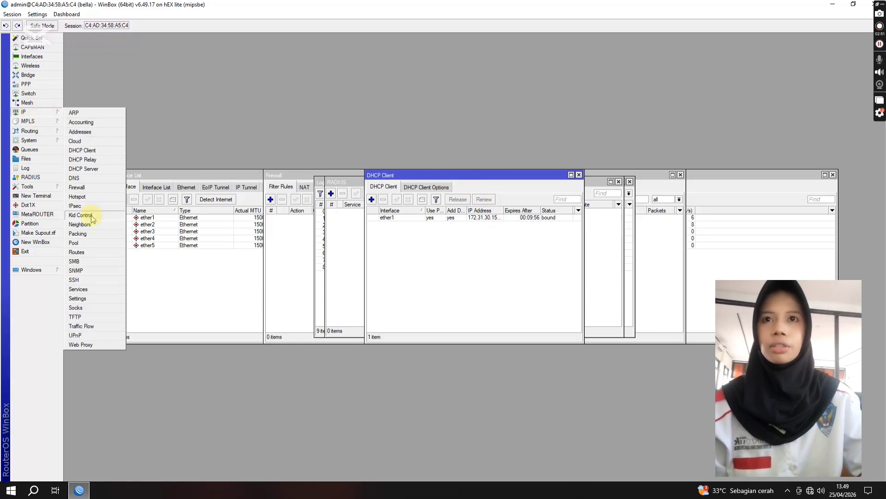
left_click(99, 133)
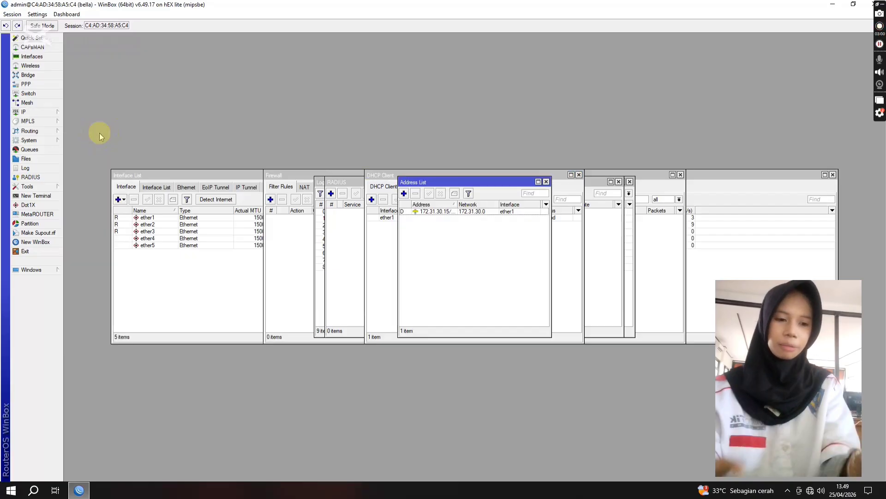
left_click(403, 193)
key("BackSpace")
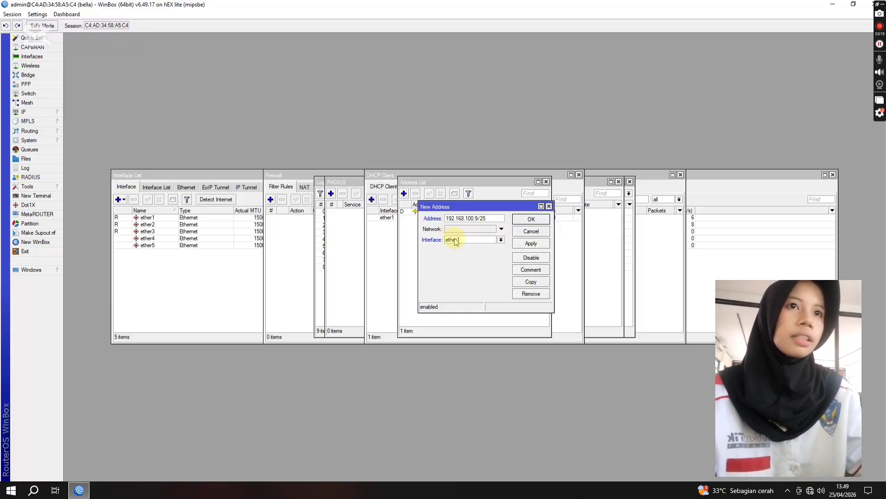
left_click(466, 240)
left_click(477, 253)
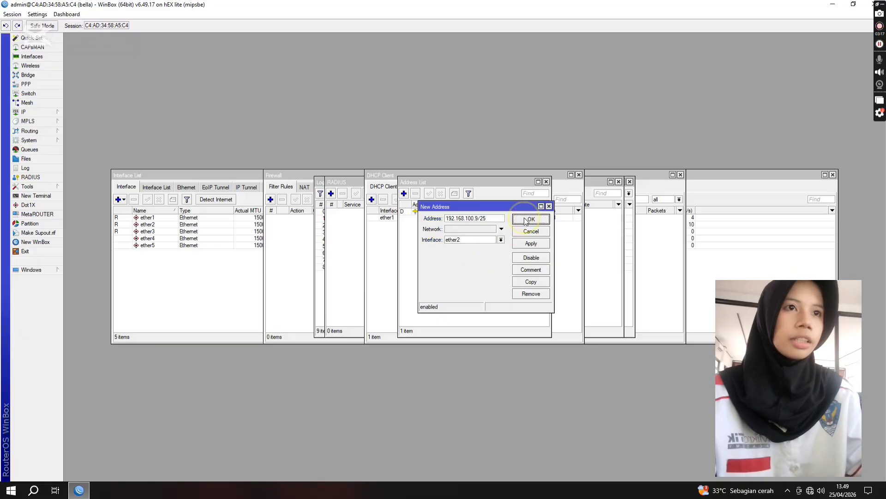
left_click(531, 219)
Step: Add the IP address 192.168.200.9/24 to interface ether3
left_click(404, 194)
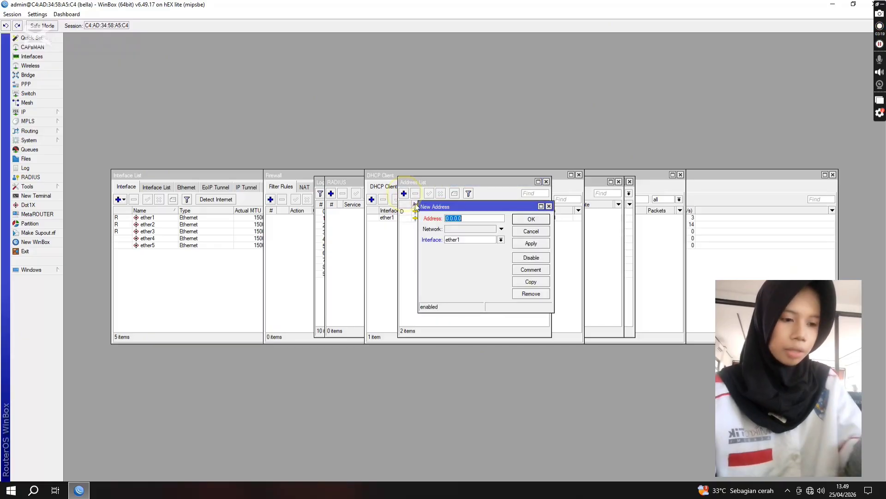
left_click(470, 242)
left_click(471, 261)
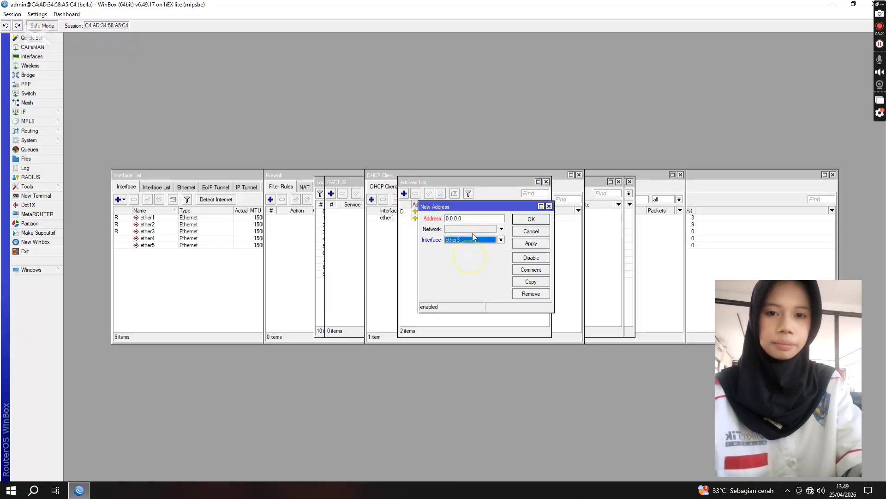
left_click(473, 219)
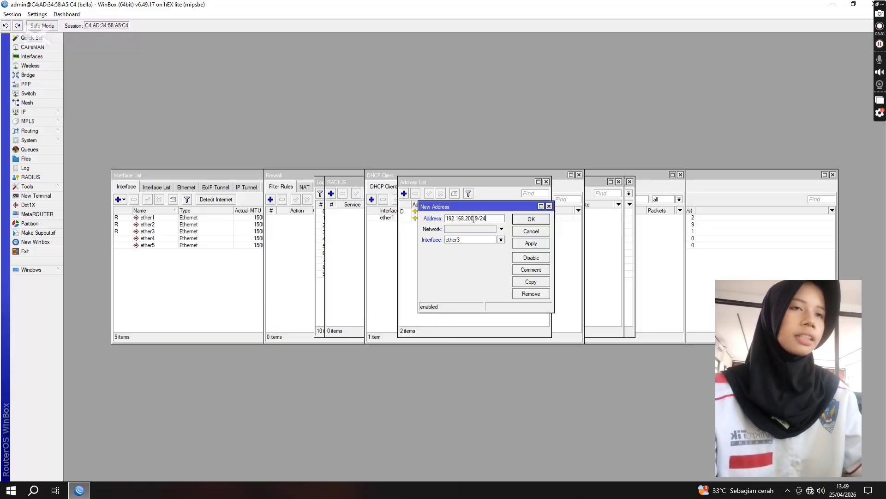
left_click(531, 219)
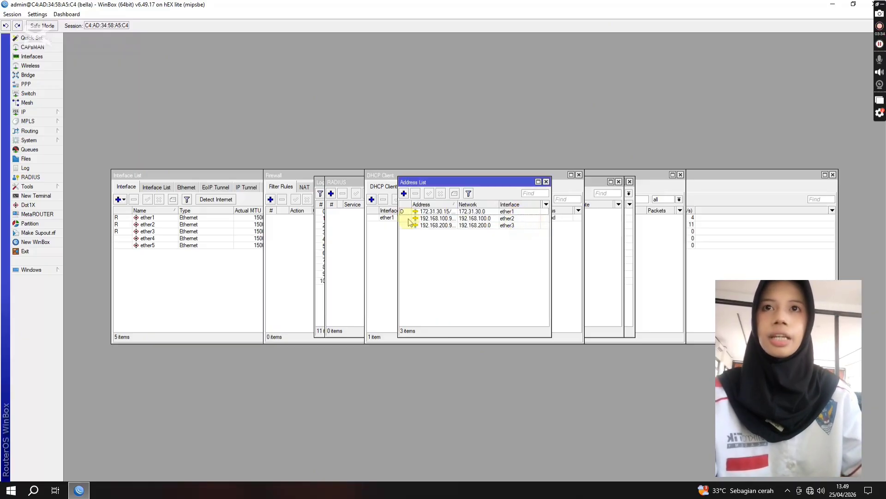
Step: Set the router's DNS server to 8.8.8.8 and save the DNS settings
left_click(27, 112)
left_click(74, 178)
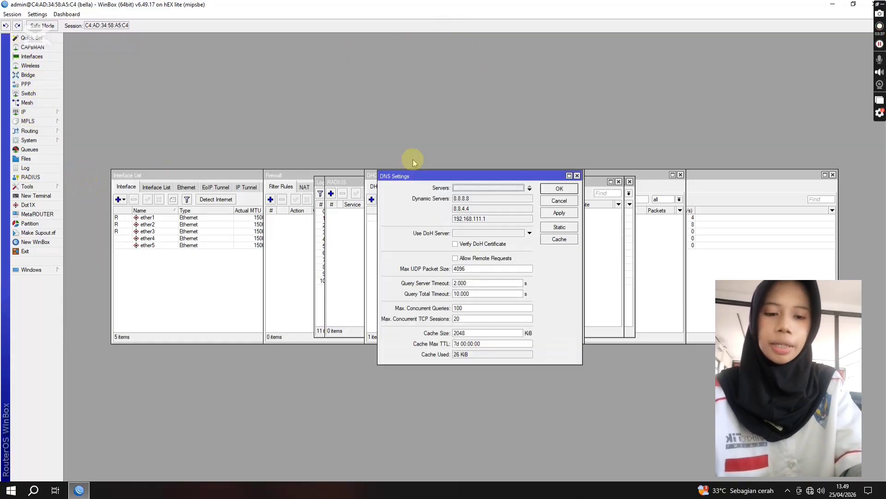
key("BackSpace")
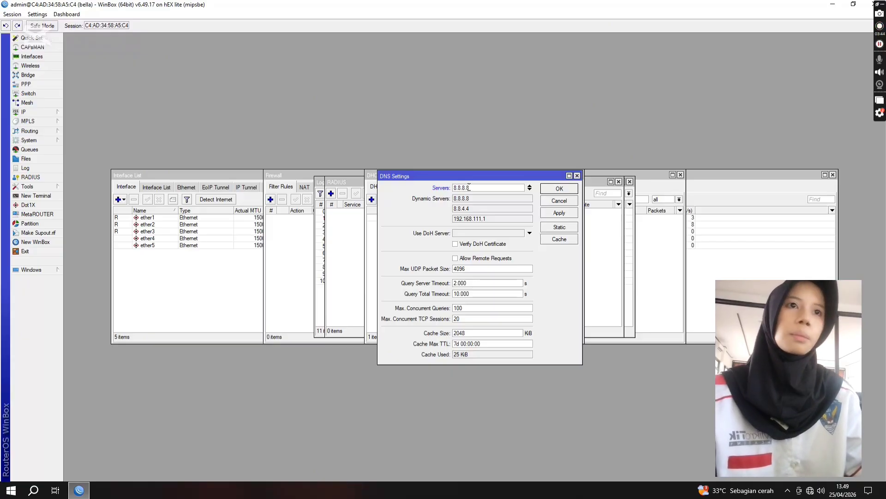
left_click(559, 188)
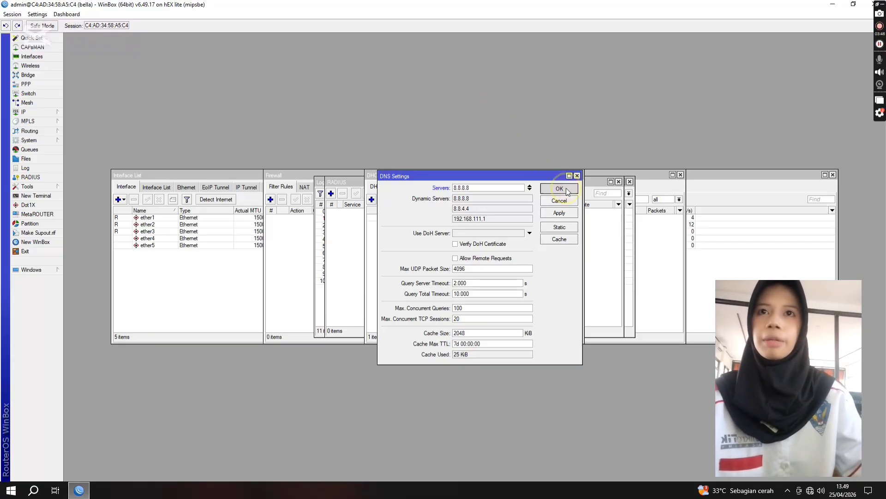
Step: Start the DHCP server setup on ether2, accepting the proposed address space and the gateway 192.168.100.9
left_click(27, 112)
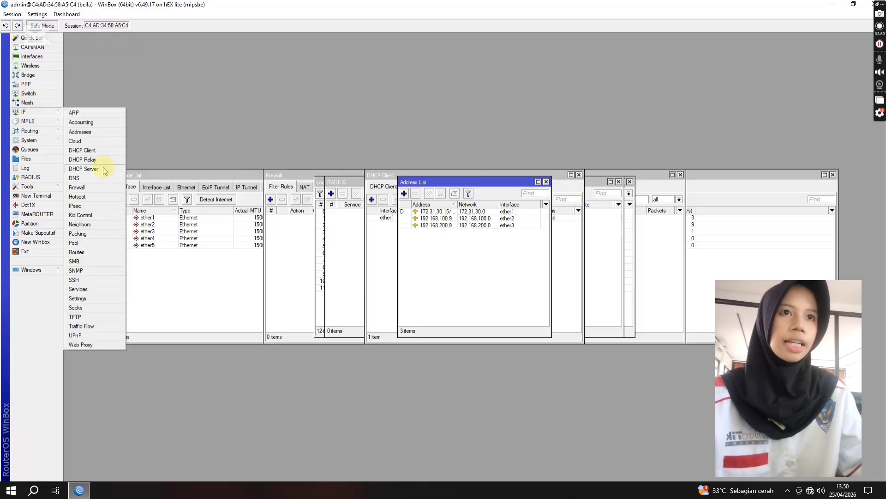
left_click(84, 169)
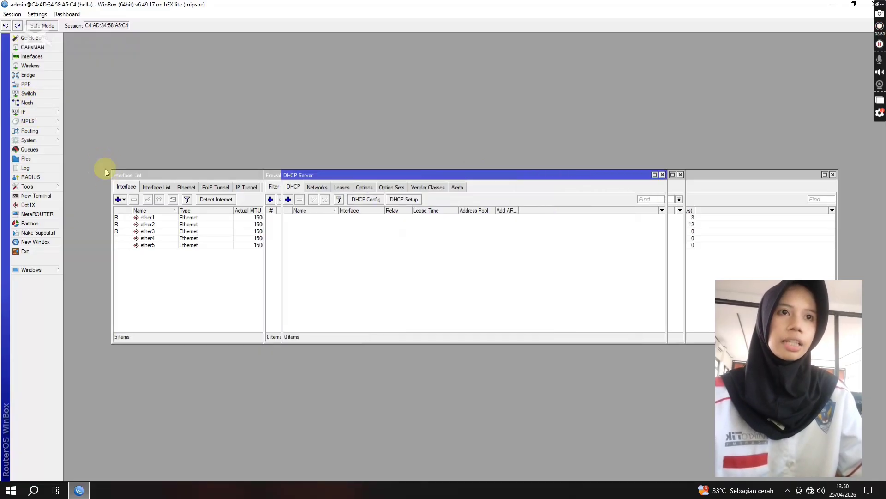
left_click(404, 199)
left_click(489, 257)
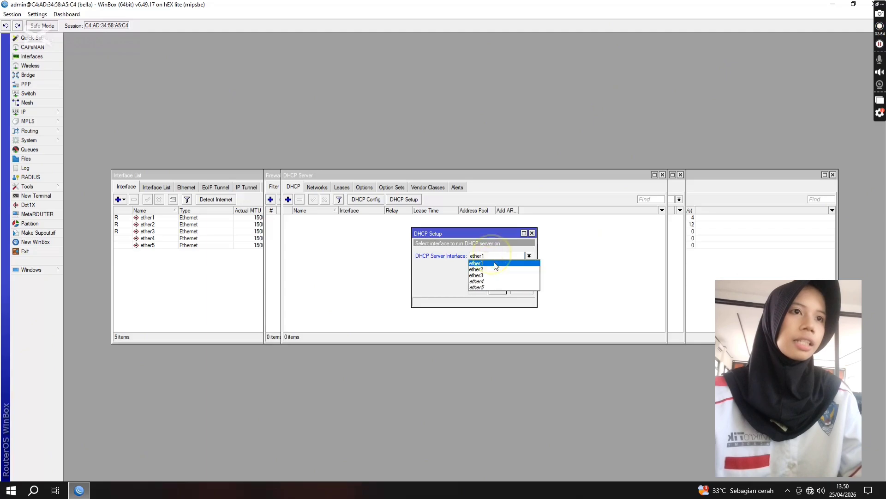
left_click(489, 269)
left_click(497, 289)
left_click(497, 289)
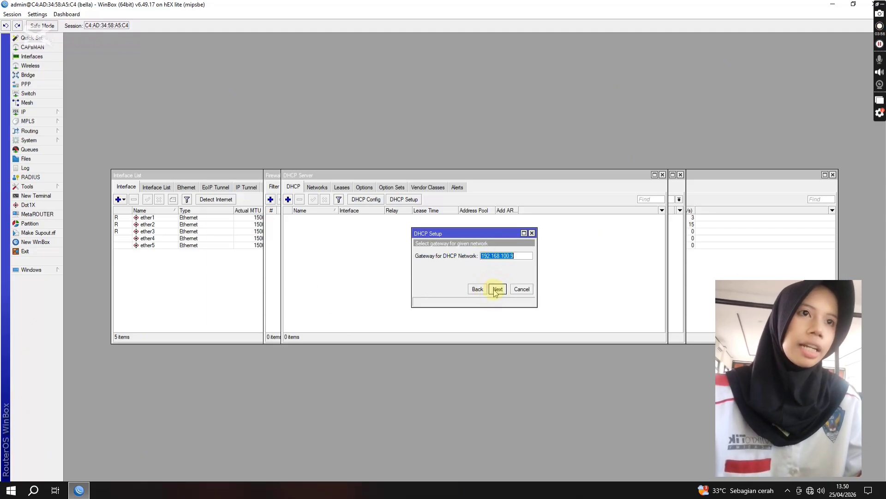
left_click(497, 289)
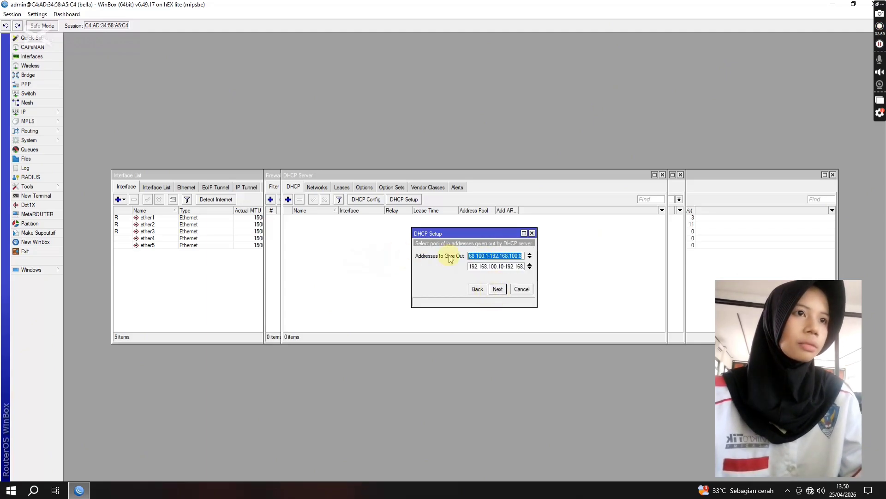
Step: Set ether2's address pool to the single range 192.168.100.10-192.168.100.100 and finish the DHCP setup with the proposed DNS servers and lease time
left_click(529, 266)
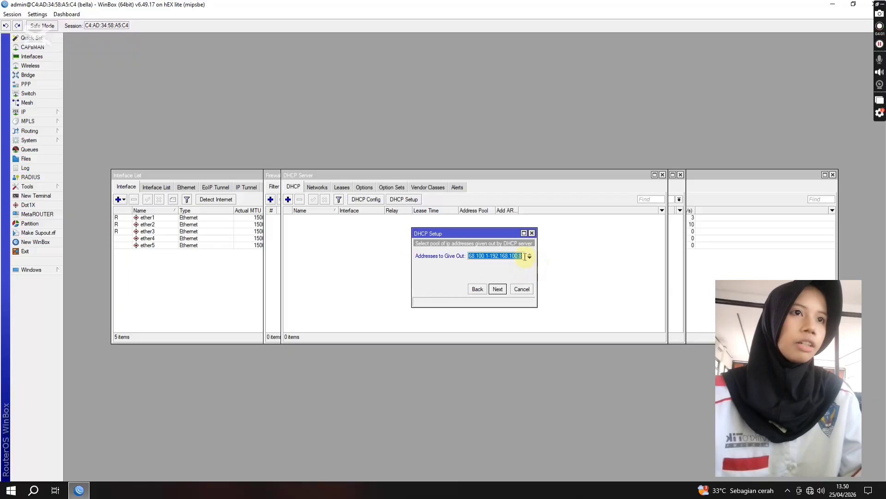
left_click(490, 255)
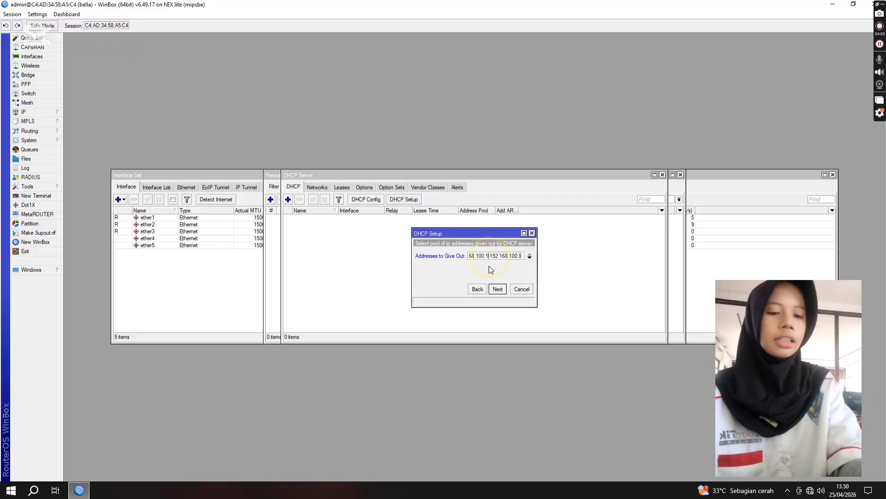
key("BackSpace")
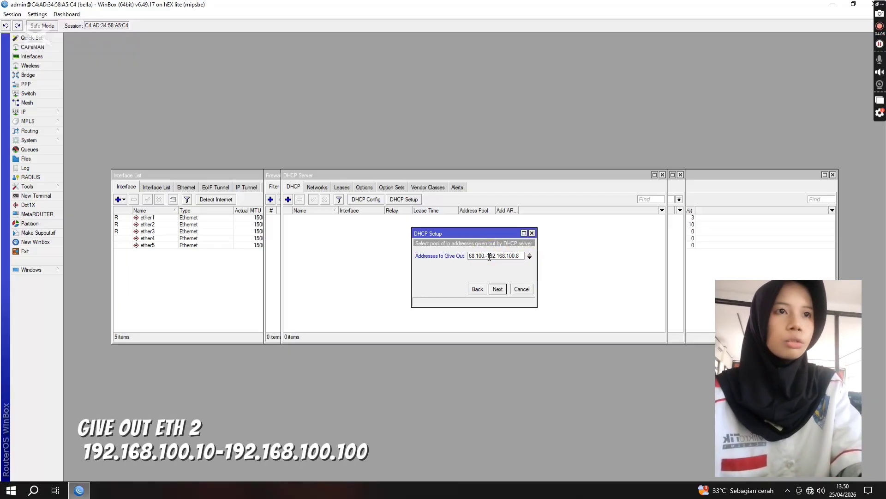
type("10")
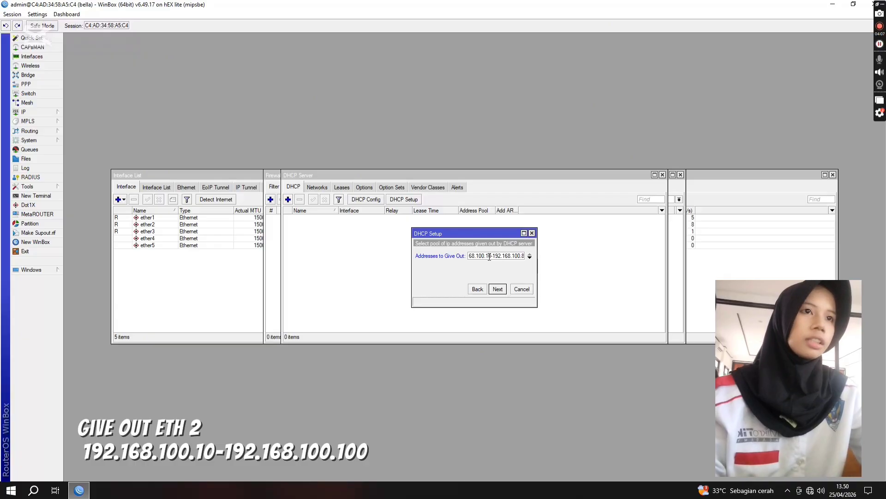
key("BackSpace")
key("BackSpace")
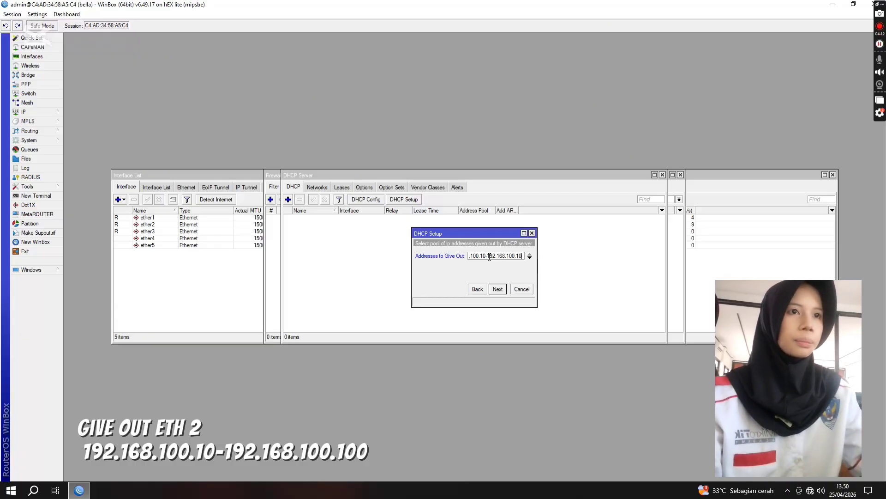
type("100")
left_click(498, 289)
left_click(497, 289)
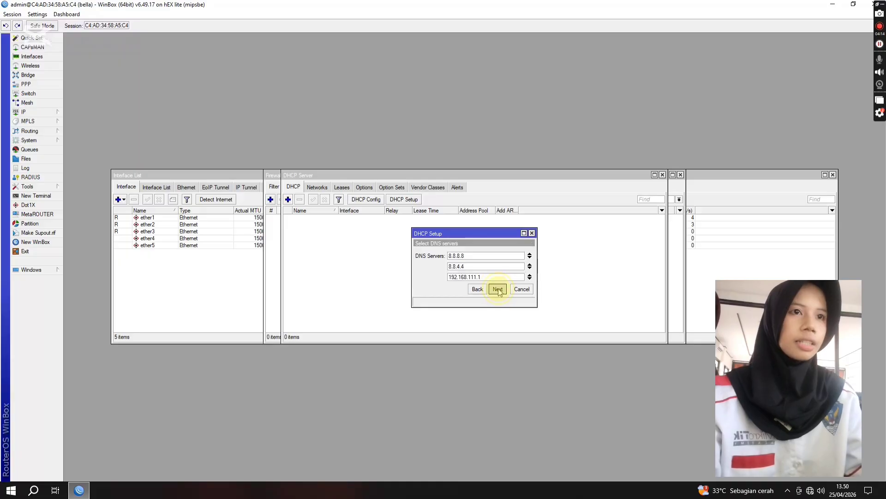
left_click(497, 289)
left_click(476, 254)
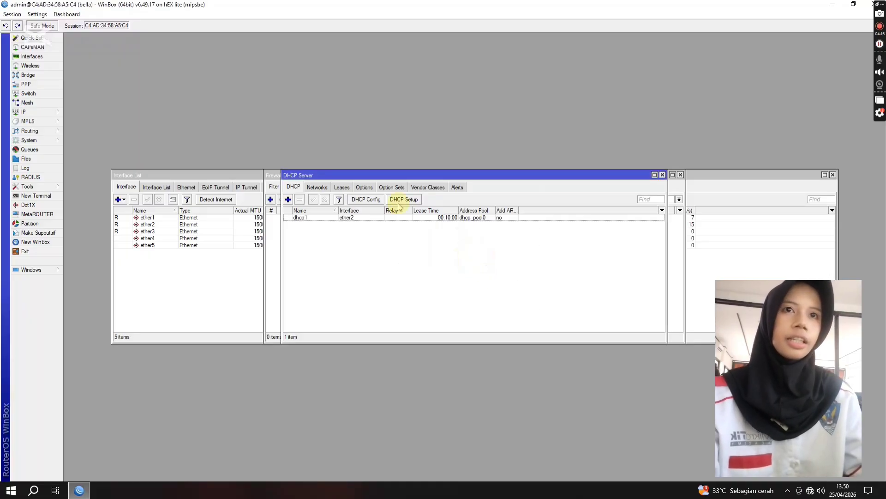
Step: Start a second DHCP server setup on ether3, accepting the proposed address space and gateway
left_click(288, 200)
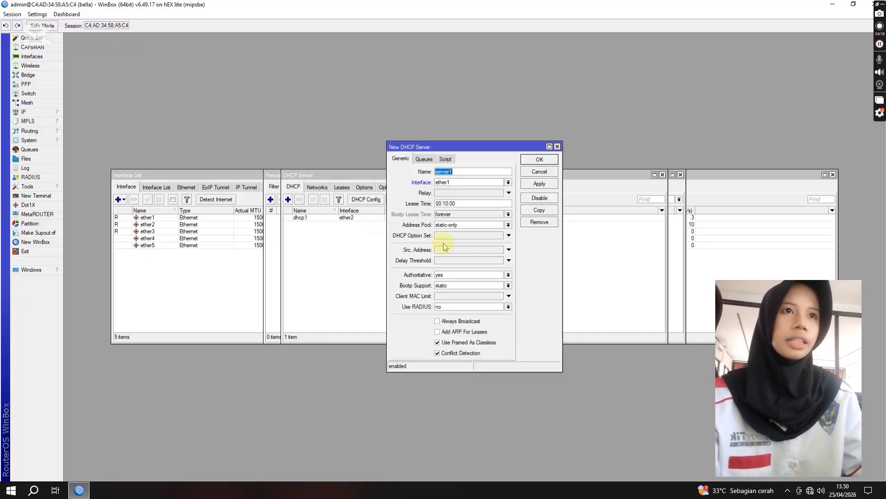
left_click(557, 146)
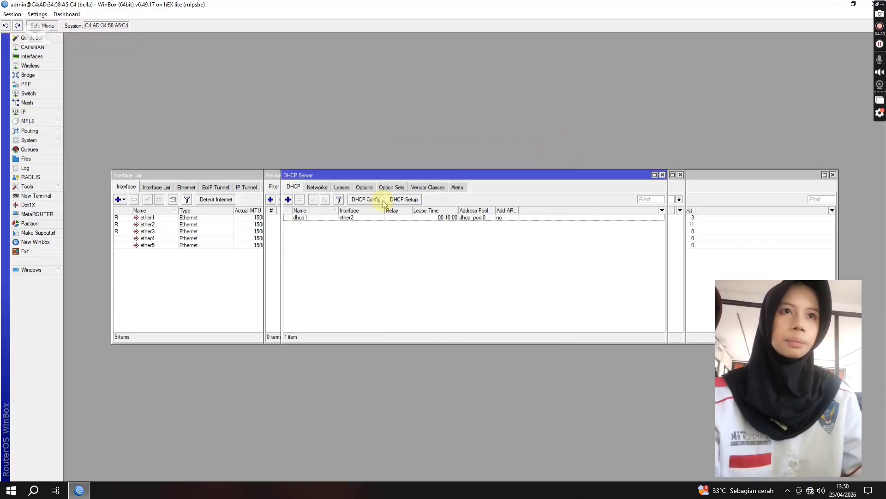
left_click(403, 199)
left_click(500, 257)
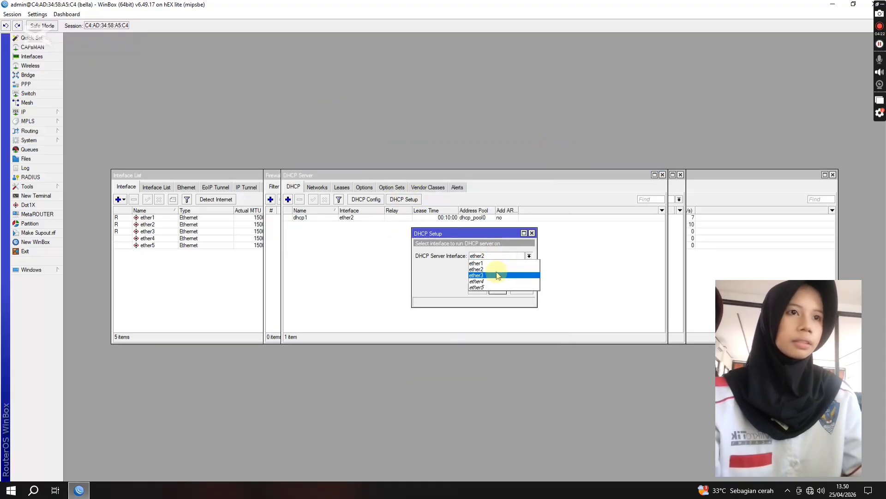
left_click(501, 269)
left_click(498, 289)
left_click(498, 289)
left_click(498, 289)
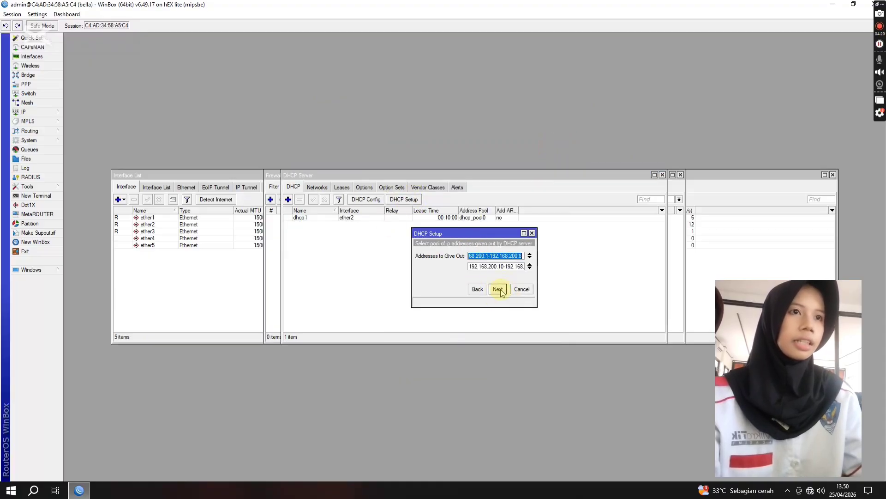
Step: Set ether3's address pool to the single range 192.168.200.10-192.168.200.100 and finish the DHCP setup with the proposed defaults
left_click(530, 264)
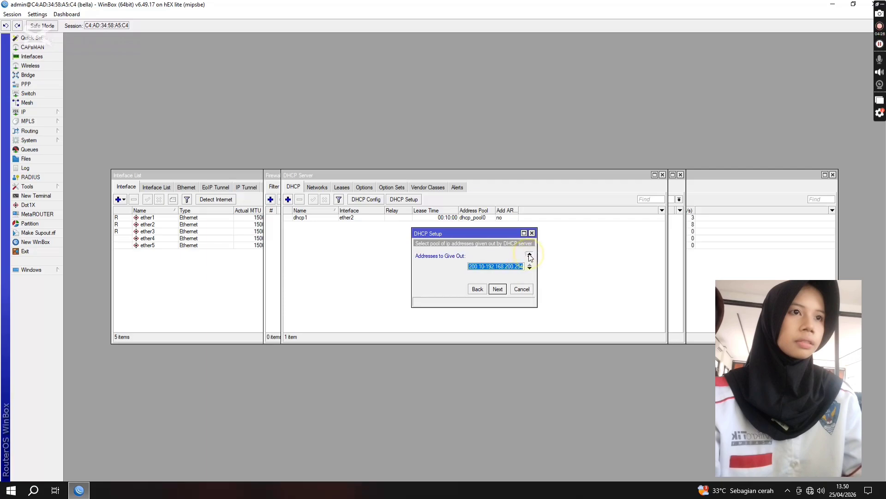
double_click(485, 265)
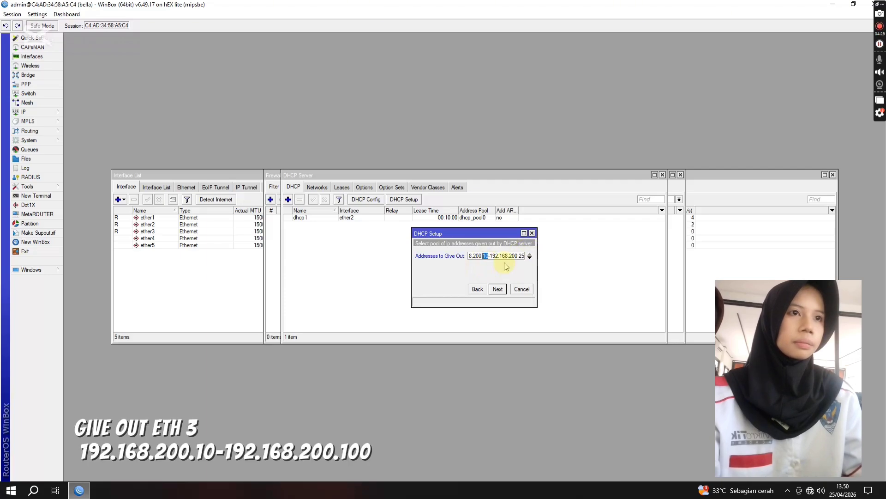
left_click(524, 256)
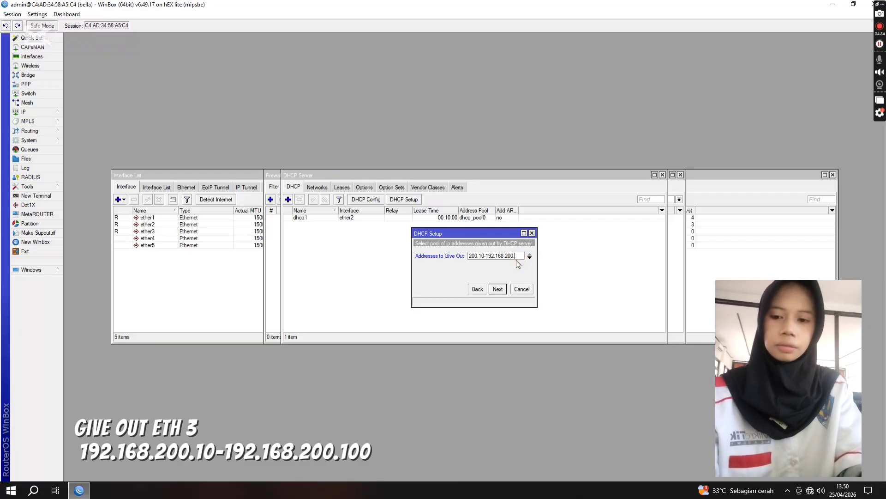
type("100")
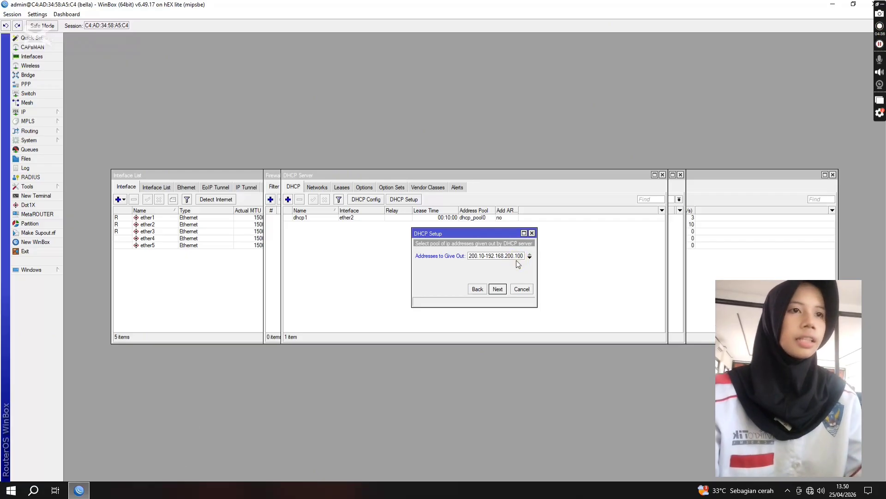
left_click(498, 289)
left_click(497, 289)
left_click(498, 289)
left_click(476, 255)
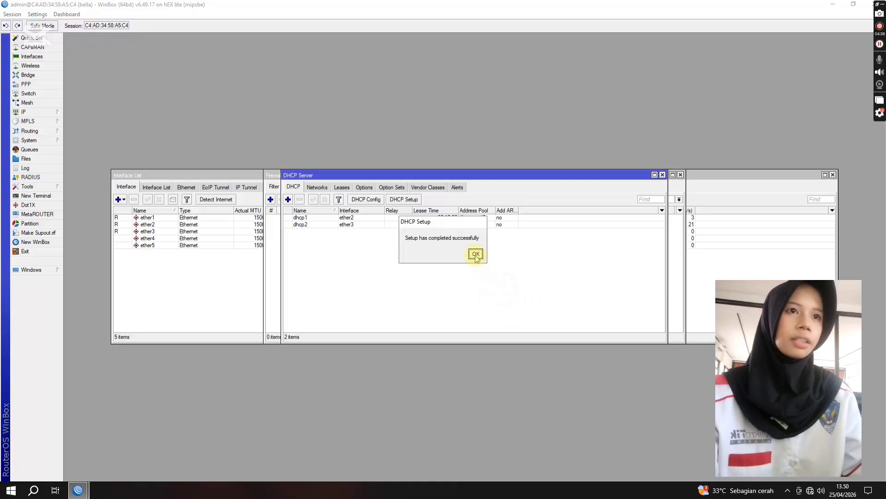
Step: Create a new firewall NAT rule with the chain srcnat and the outgoing interface ether1
left_click(25, 113)
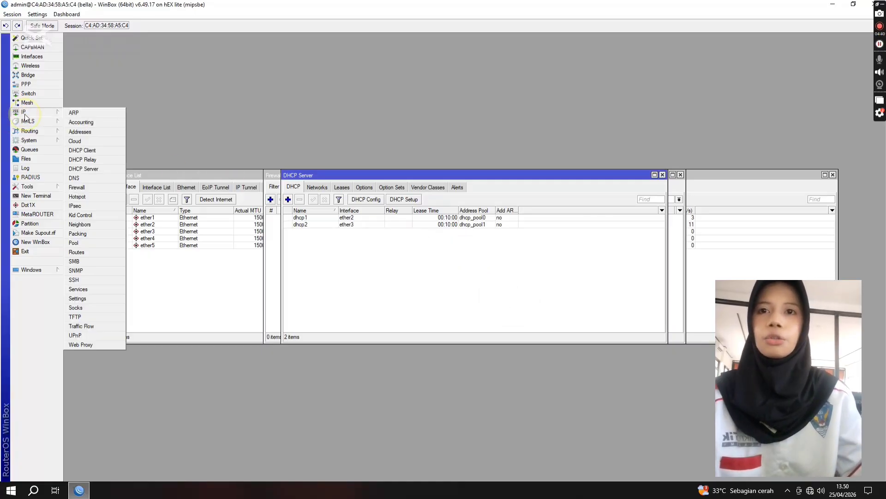
left_click(83, 188)
left_click(304, 186)
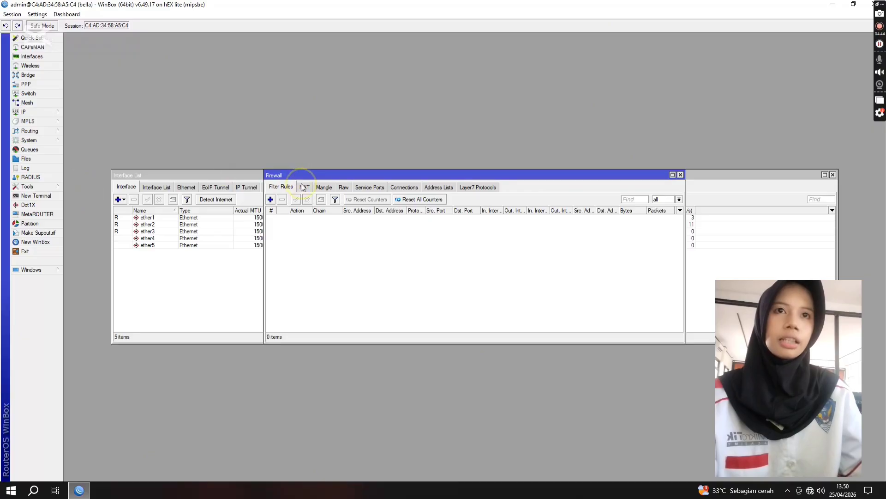
left_click(271, 200)
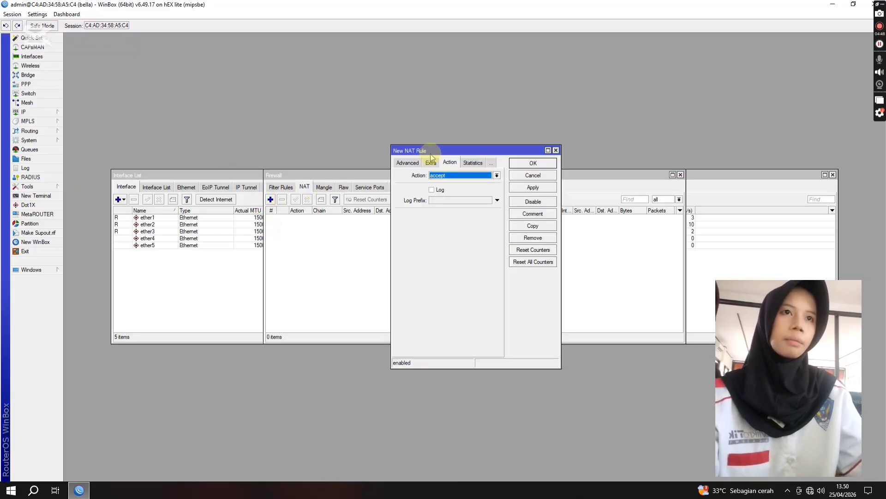
left_click(458, 175)
left_click(458, 175)
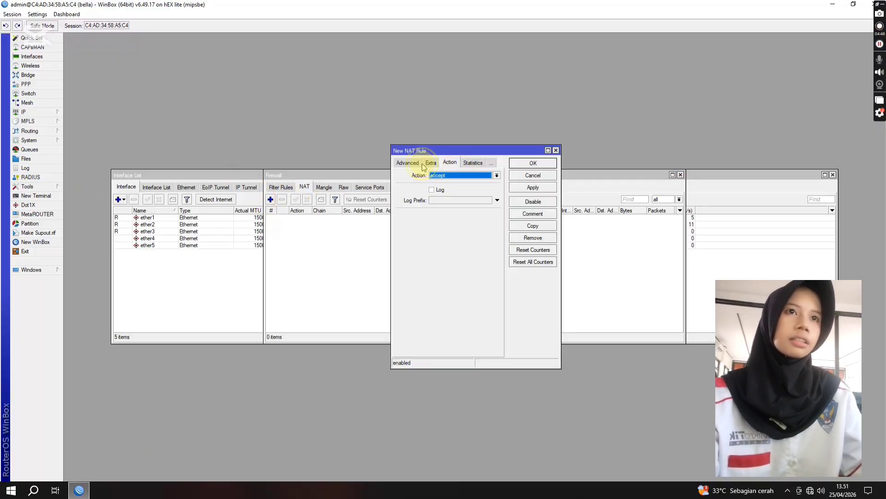
left_click(408, 163)
left_click(405, 163)
left_click(445, 175)
type("srcnat")
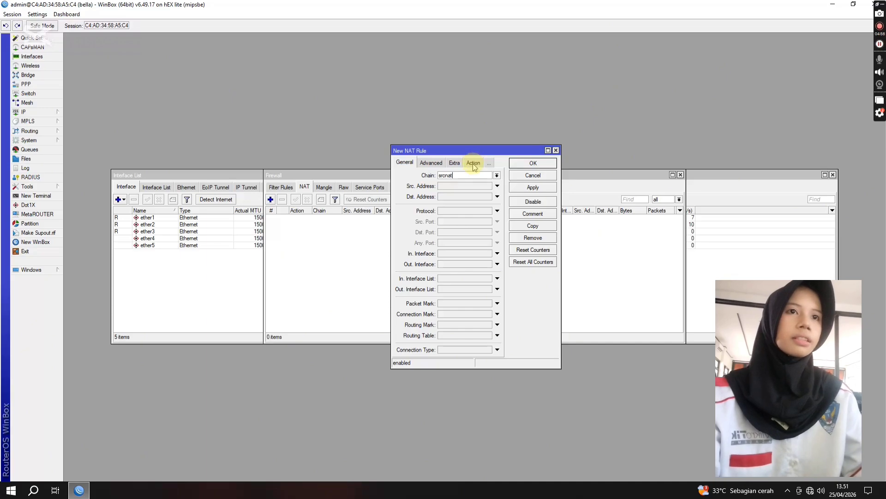
left_click(462, 265)
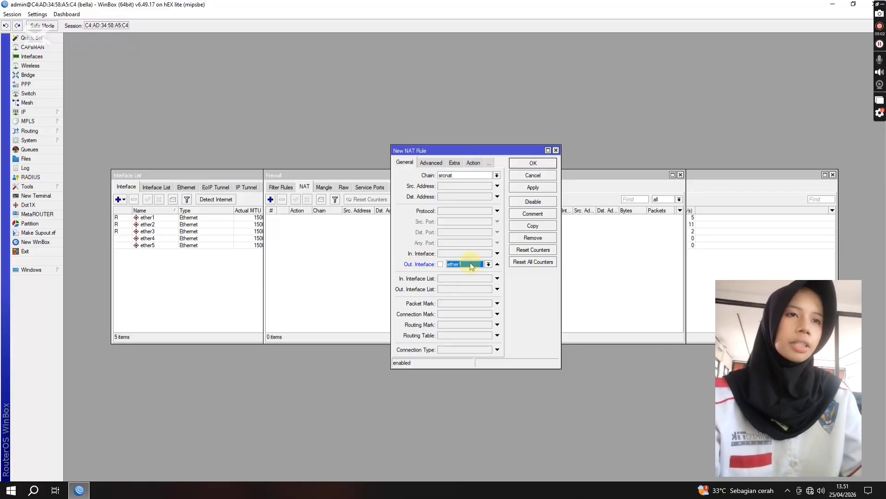
Step: Set the NAT rule's action to masquerade and save the rule
left_click(473, 163)
left_click(467, 175)
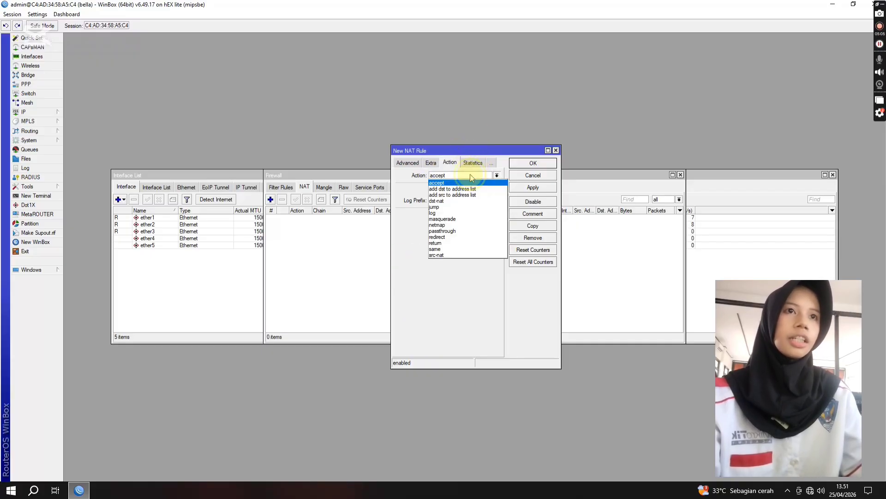
left_click(461, 215)
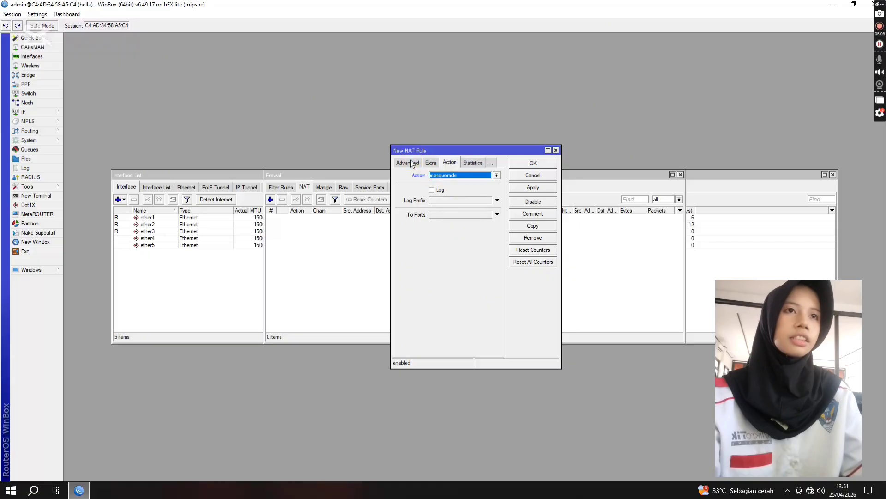
left_click(531, 164)
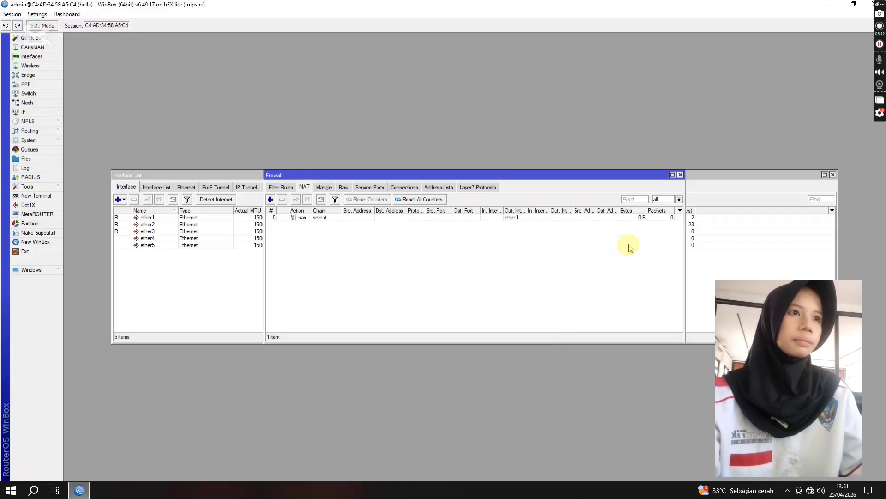
Step: Start a HotSpot setup with ether3 as the HotSpot interface
left_click(46, 113)
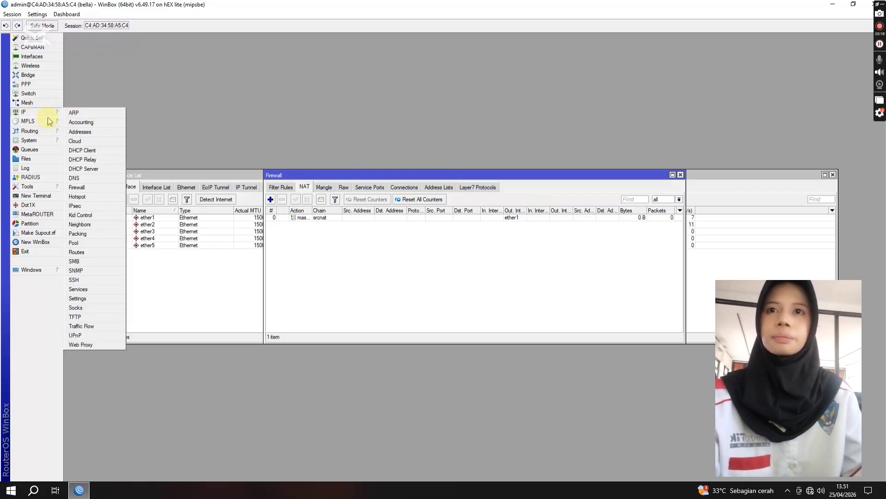
left_click(87, 196)
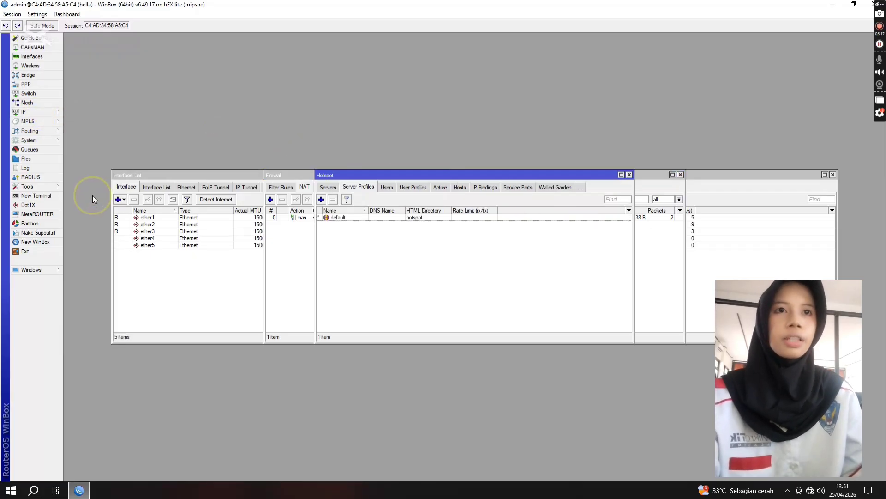
left_click(327, 188)
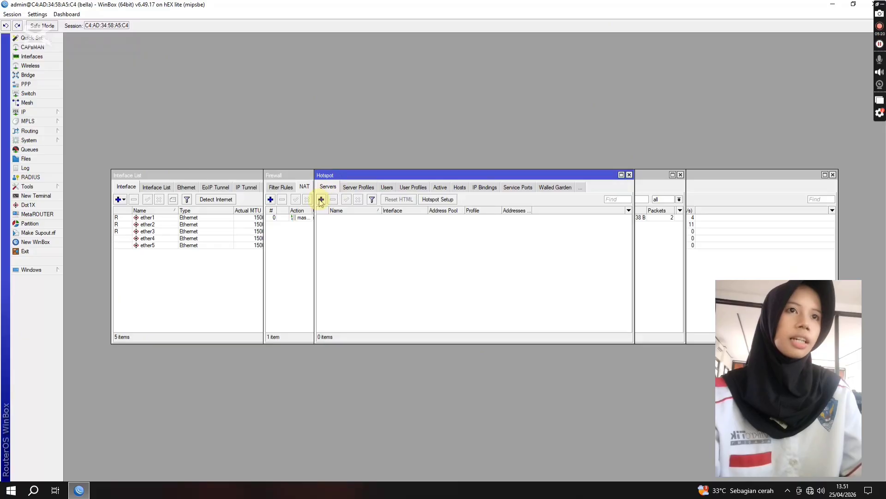
left_click(437, 199)
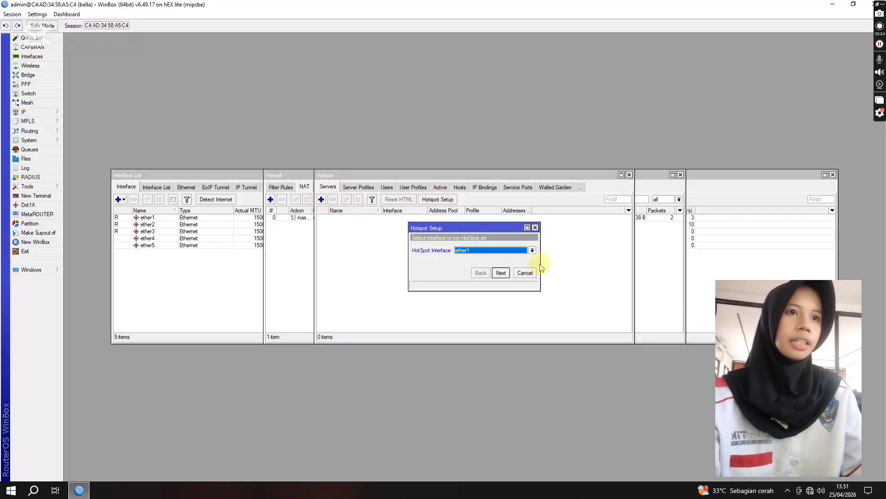
left_click(520, 252)
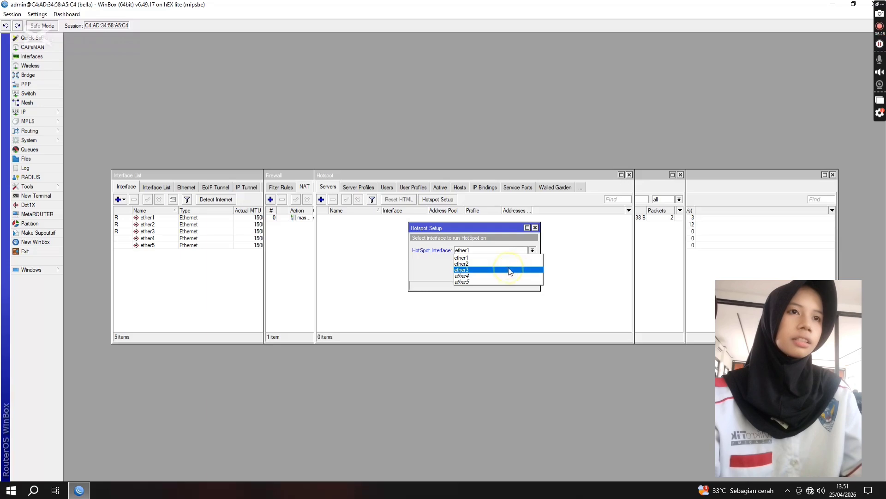
left_click(504, 271)
left_click(501, 273)
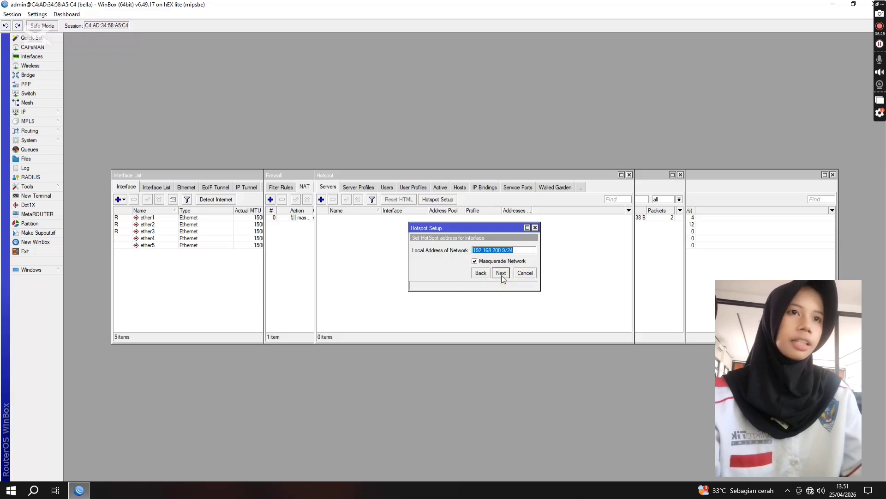
Step: Accept the proposed HotSpot network and certificate settings, set the DNS name to bella.net and finish the setup
left_click(501, 273)
left_click(500, 272)
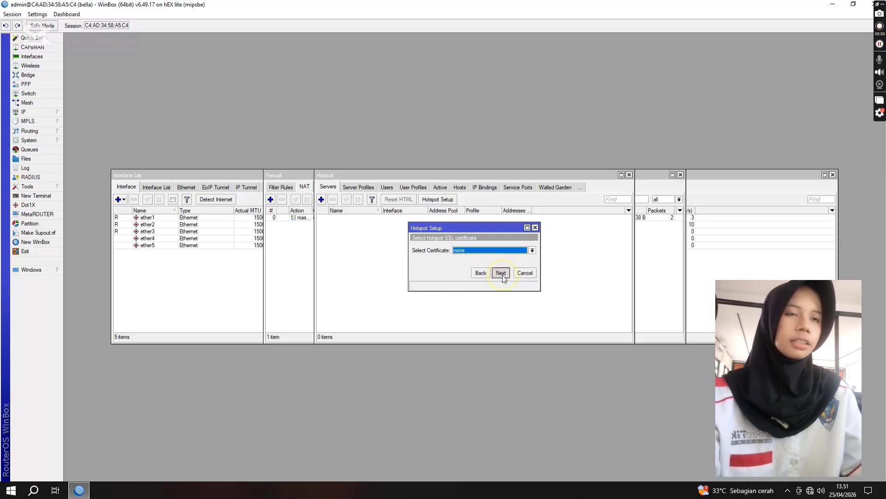
left_click(501, 273)
left_click(500, 273)
left_click(501, 273)
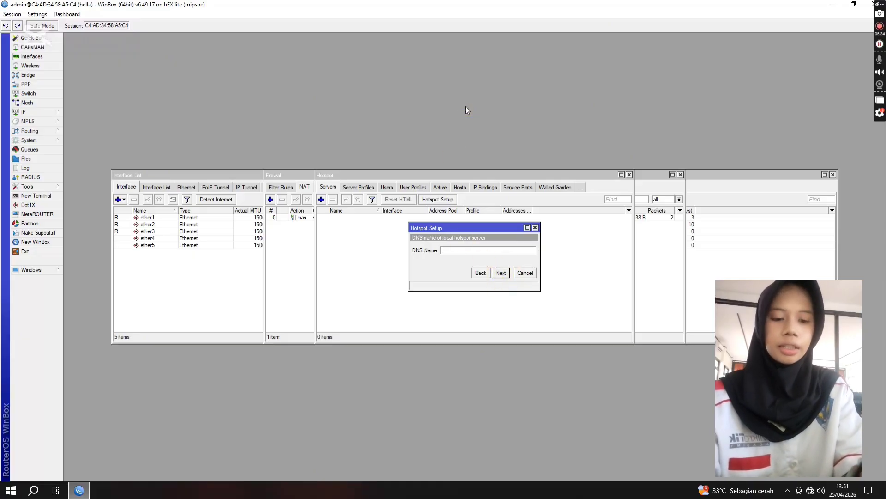
type("bella.net")
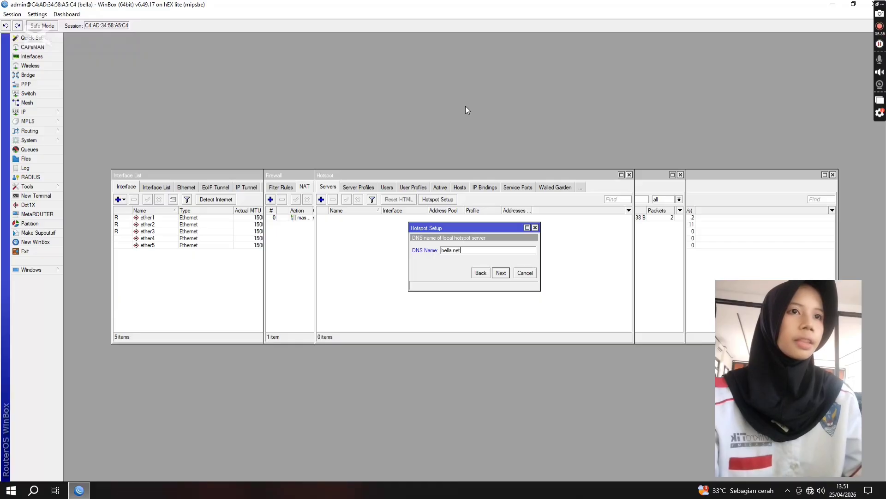
left_click(500, 272)
left_click(500, 272)
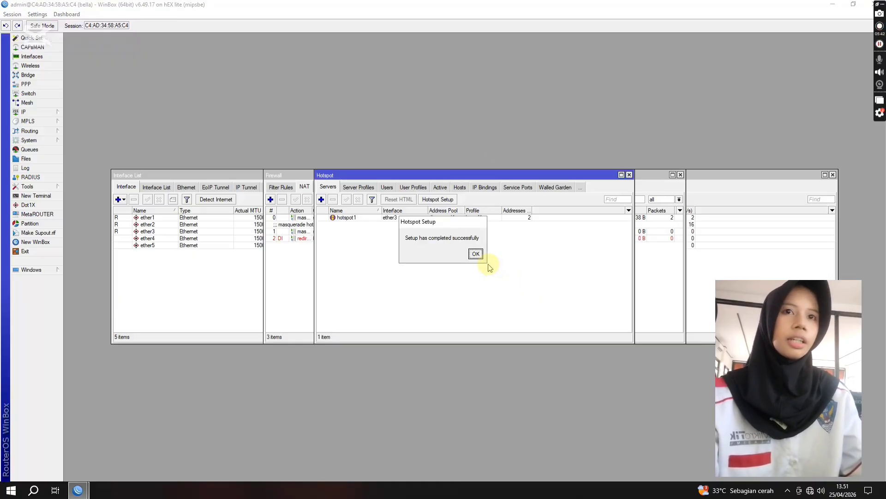
left_click(471, 254)
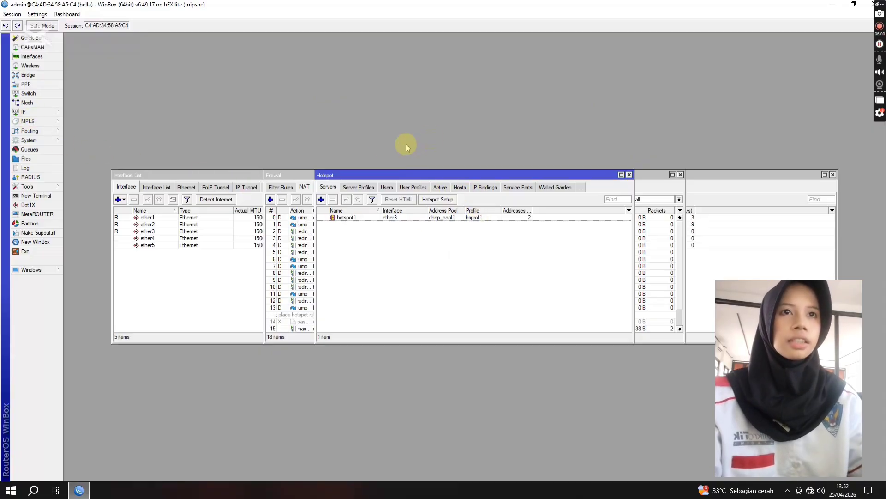
Step: Create a new HotSpot server profile with DNS name bella.net and HTML directory flash/hotspot/Social Wireless, keeping the default login and RADIUS options
left_click(362, 187)
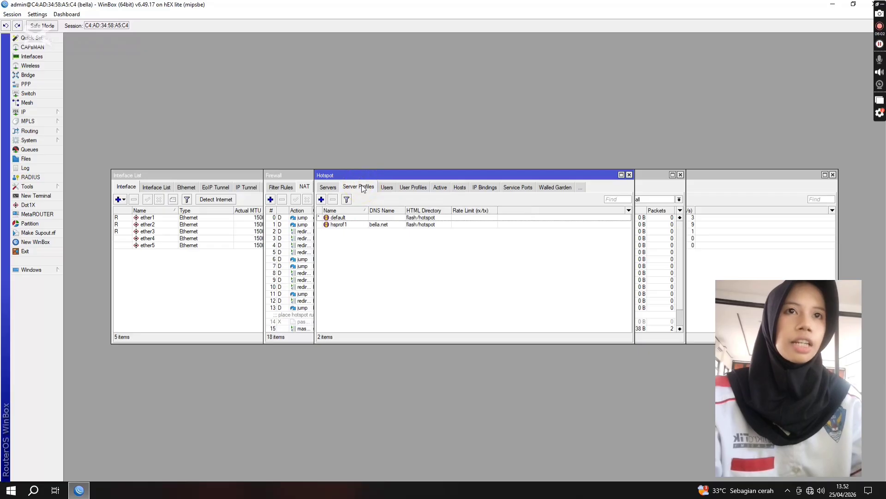
left_click(322, 200)
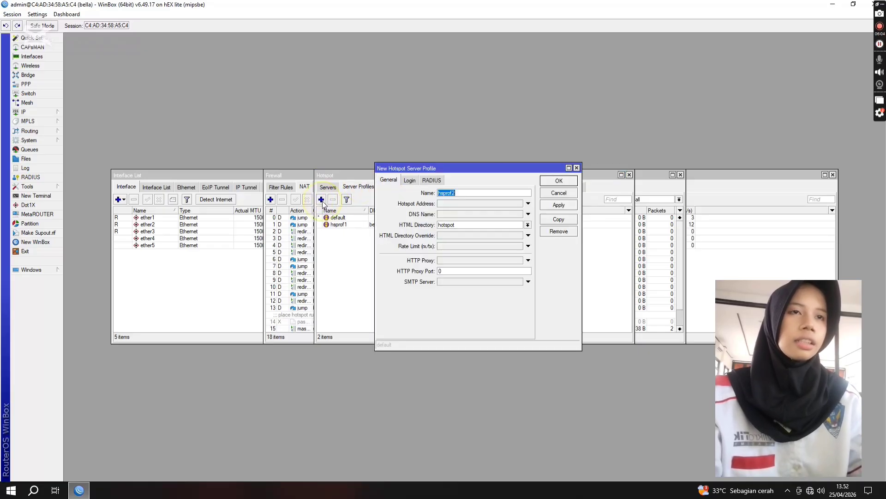
left_click(460, 213)
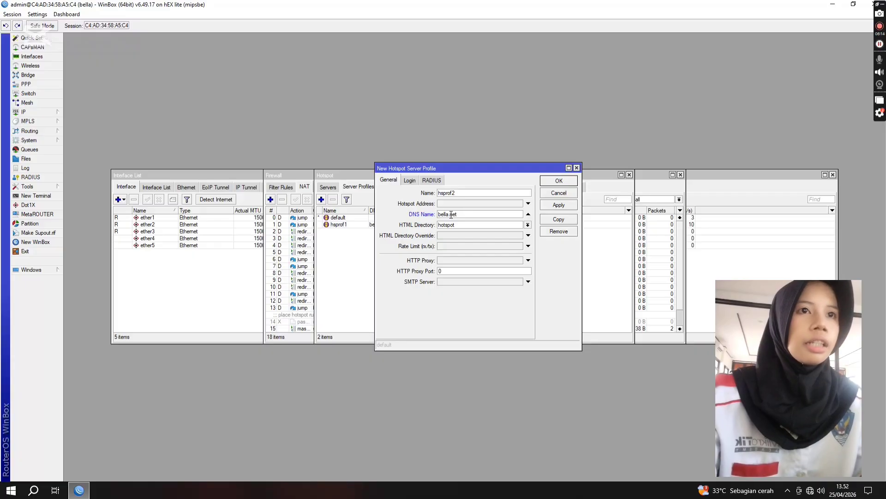
left_click(528, 225)
left_click(483, 250)
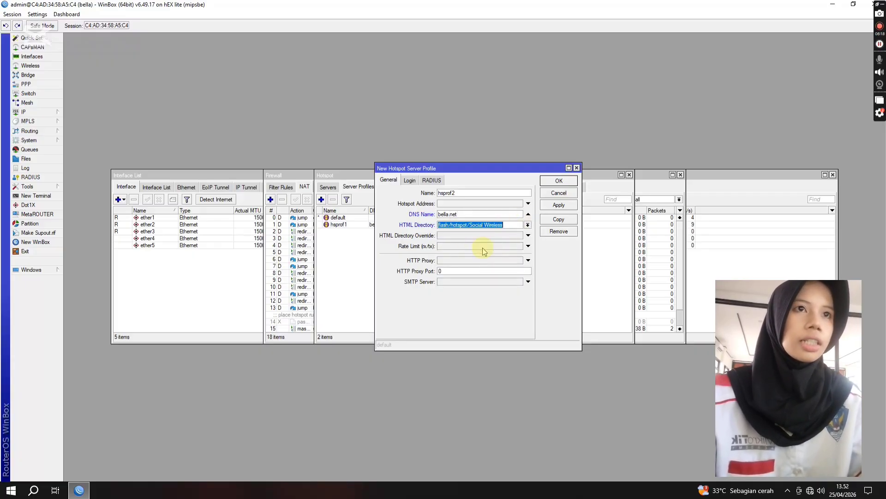
left_click(409, 182)
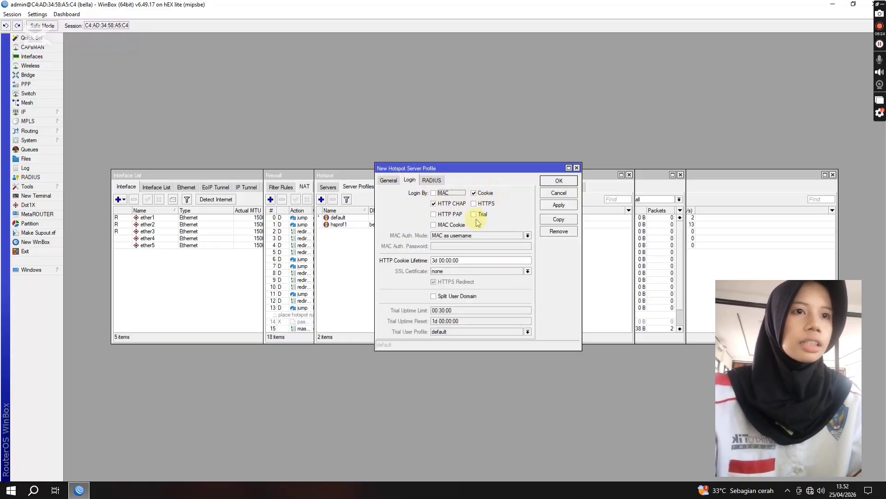
left_click(436, 184)
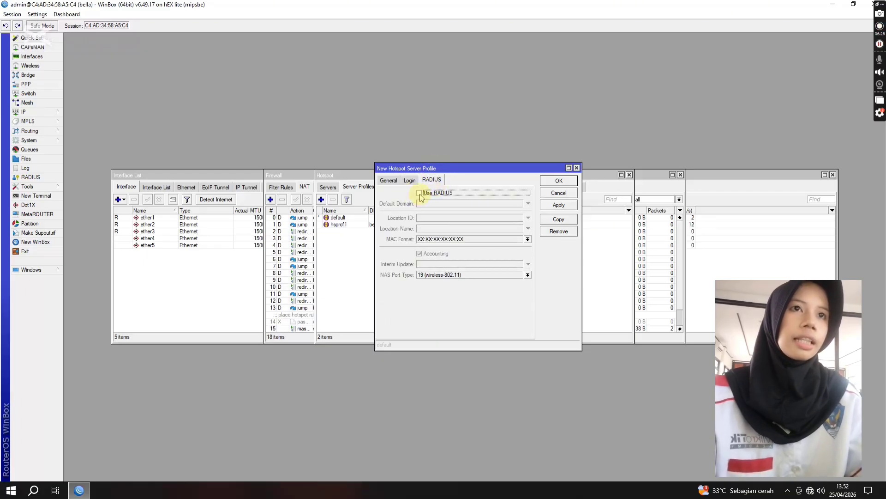
left_click(390, 180)
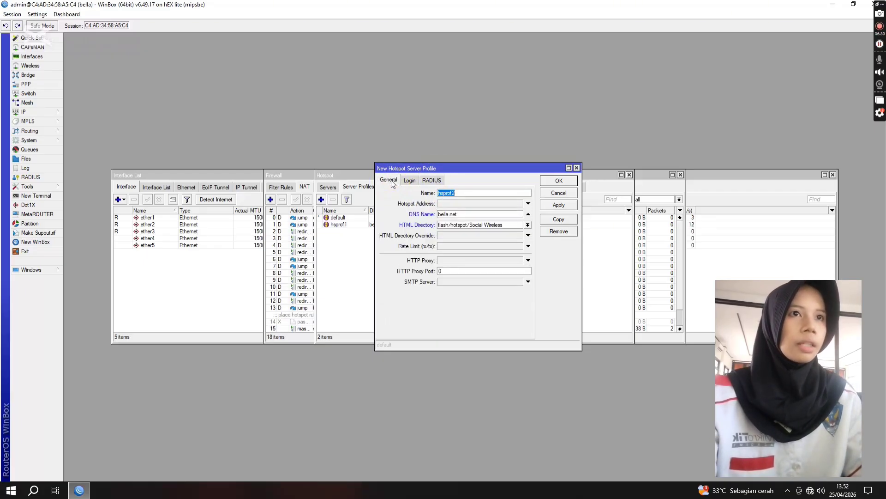
left_click(559, 182)
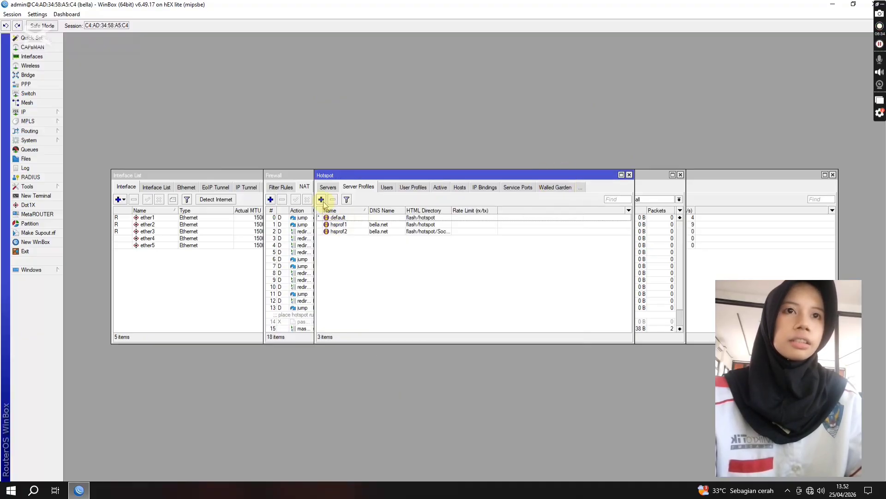
Step: Change the HTML directory of server profile hsprof1 to flash/hotspot/Social Wireless and save the profile
double_click(435, 225)
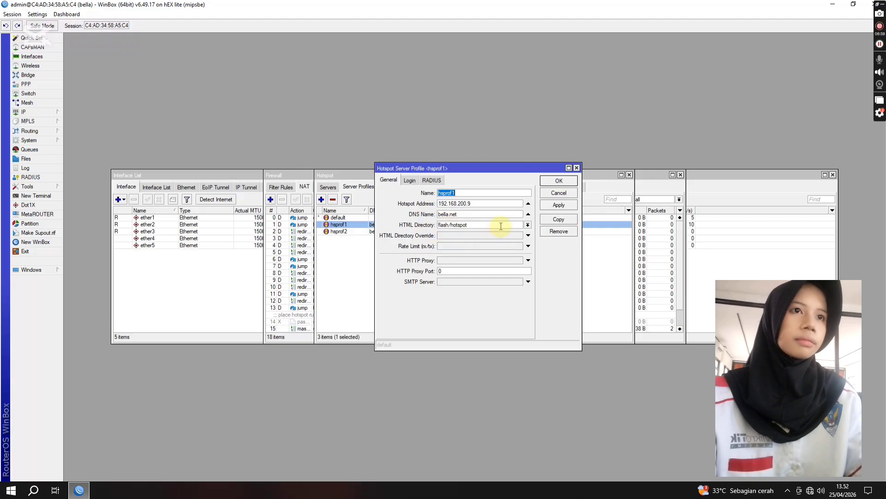
left_click(527, 225)
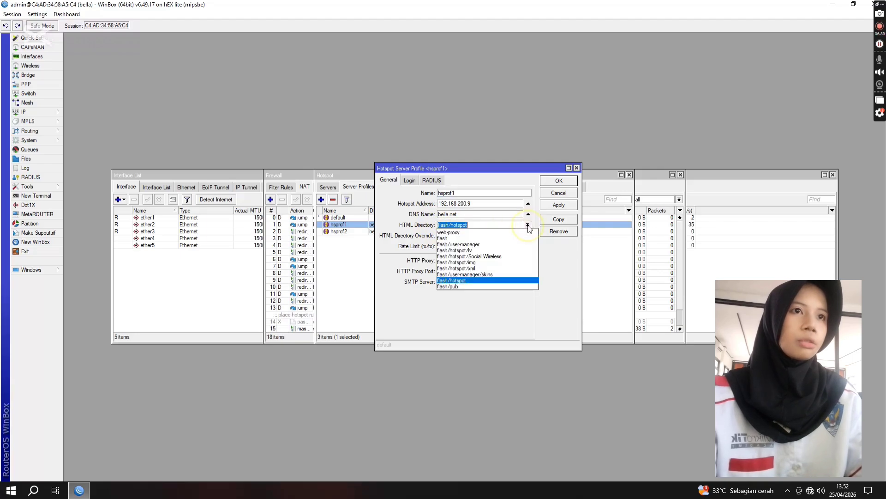
left_click(502, 253)
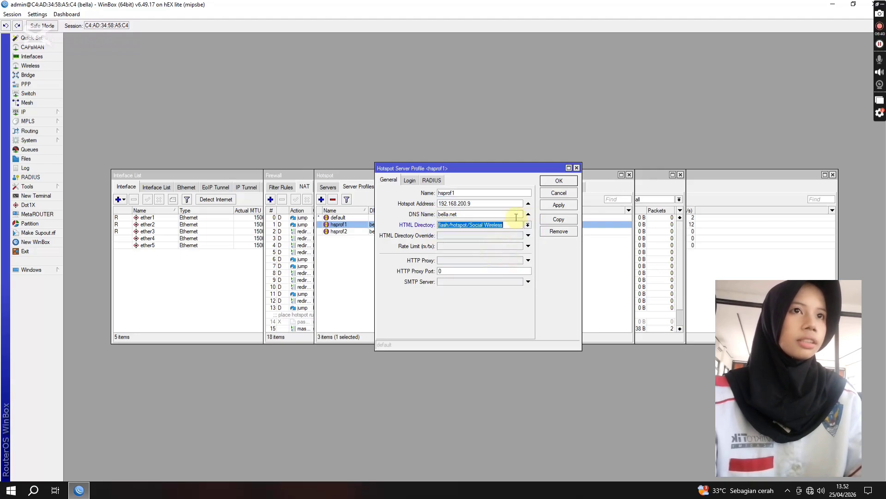
left_click(429, 181)
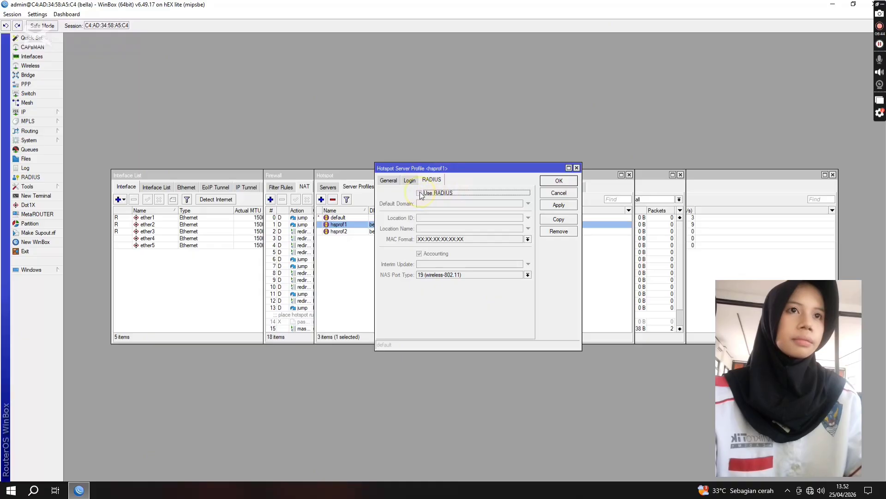
left_click(409, 181)
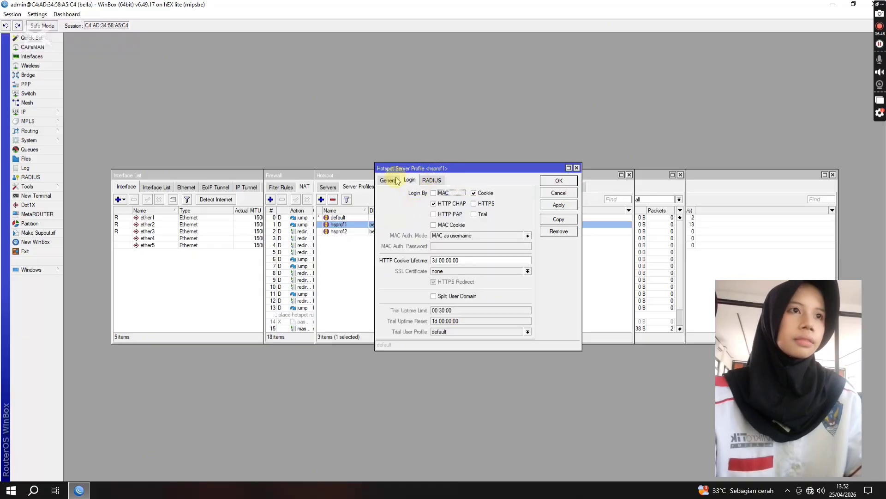
left_click(546, 186)
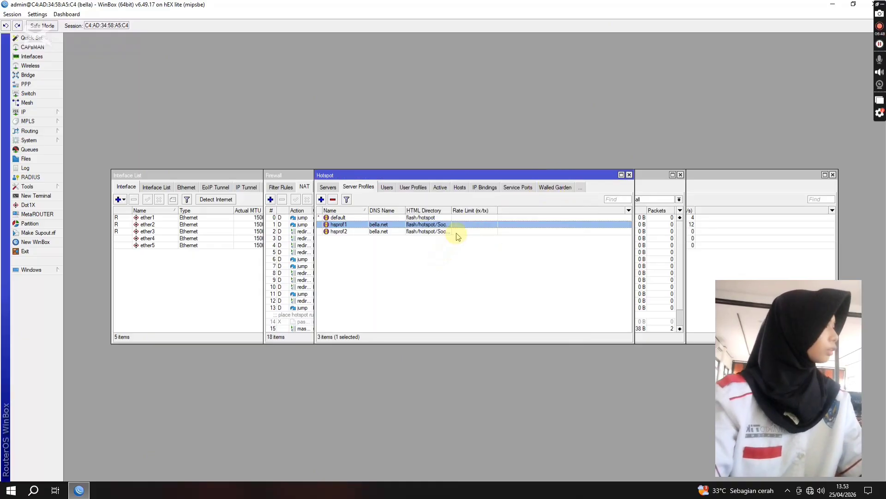
Step: Create a new firewall filter rule with the chain input
left_click(37, 113)
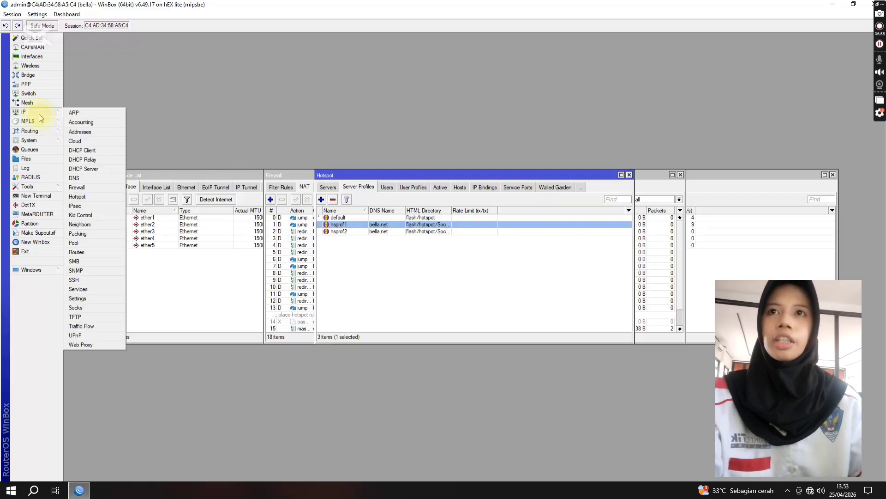
left_click(86, 186)
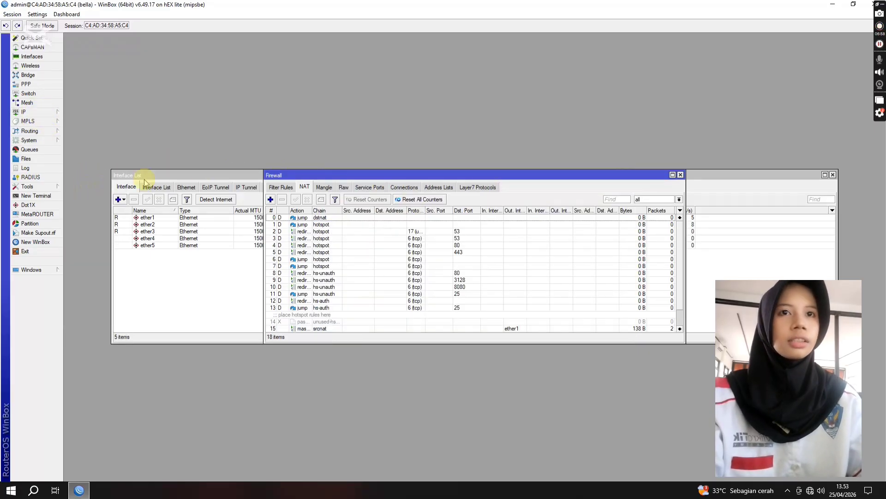
left_click(286, 188)
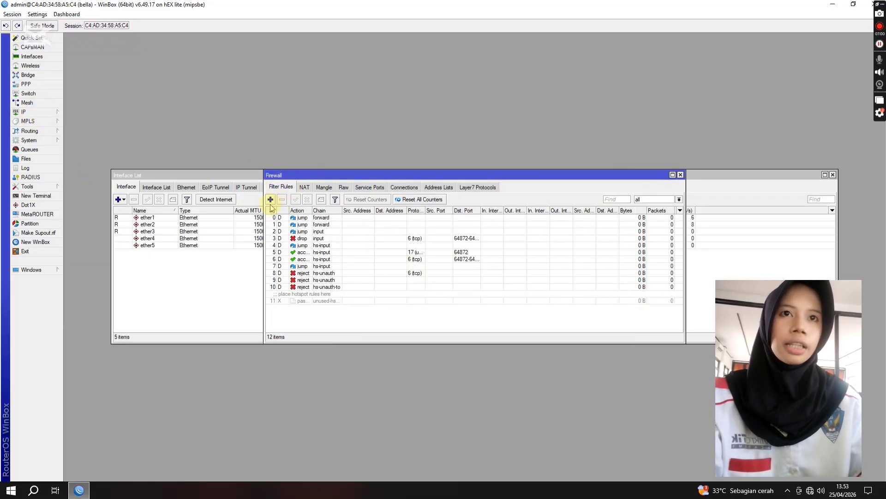
left_click(271, 201)
left_click(400, 151)
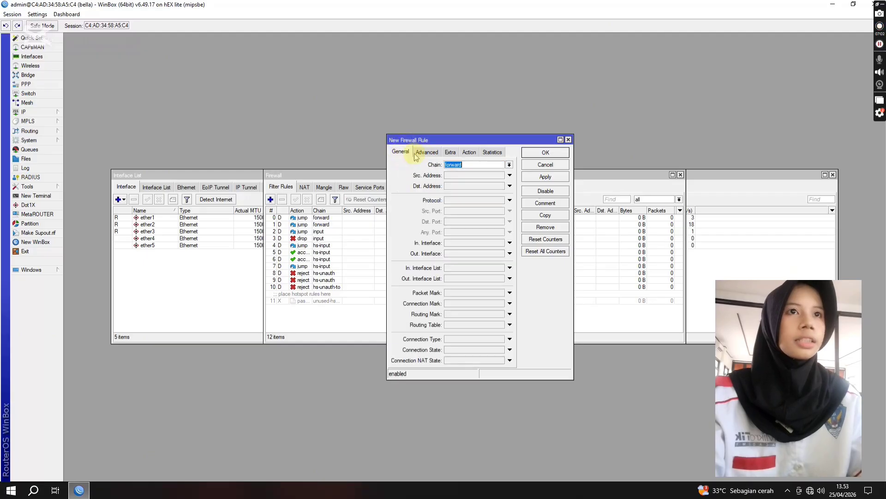
left_click(509, 165)
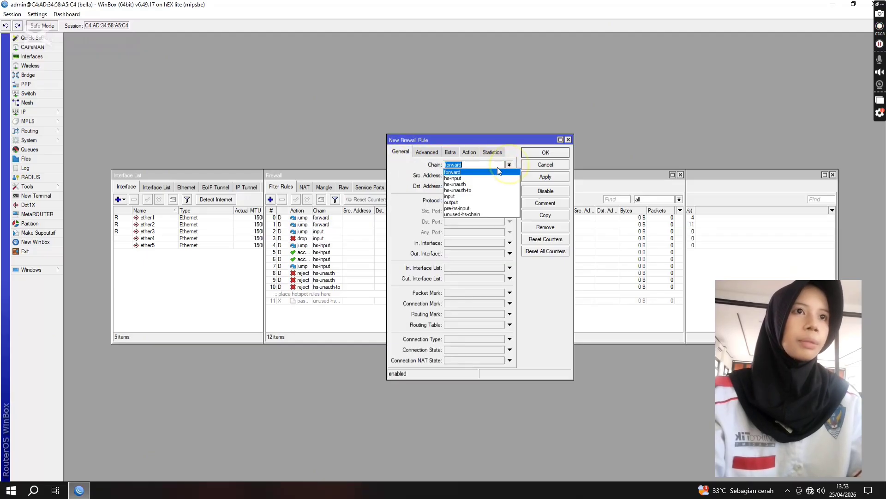
left_click(477, 196)
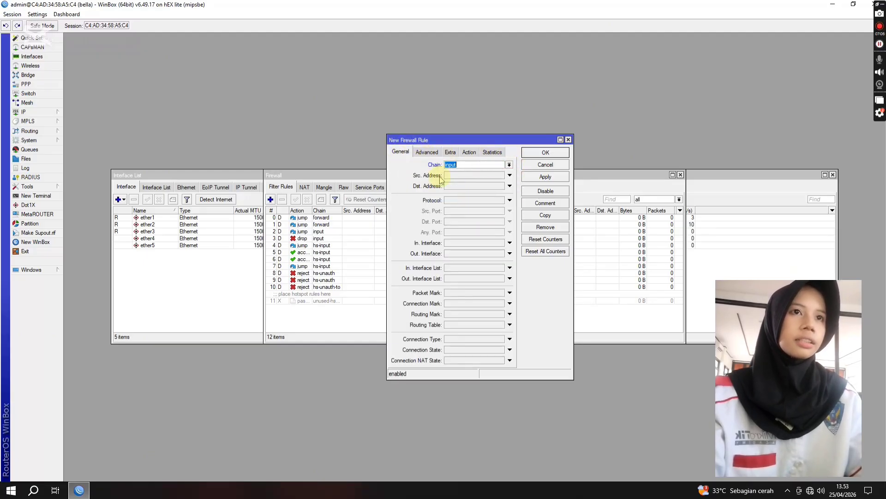
Step: Set the rule's source address to the range 192.168.100.10-192.168.100.51 and its destination address to 192.168.100.9
left_click(456, 176)
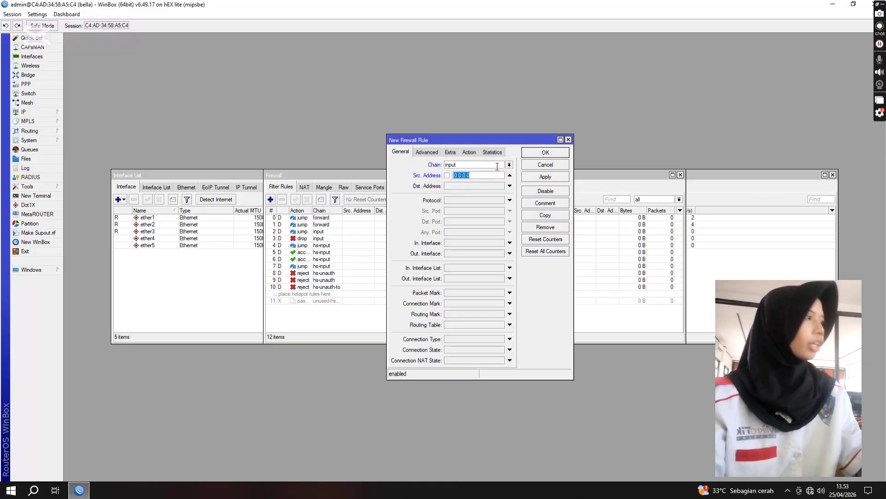
key("BackSpace")
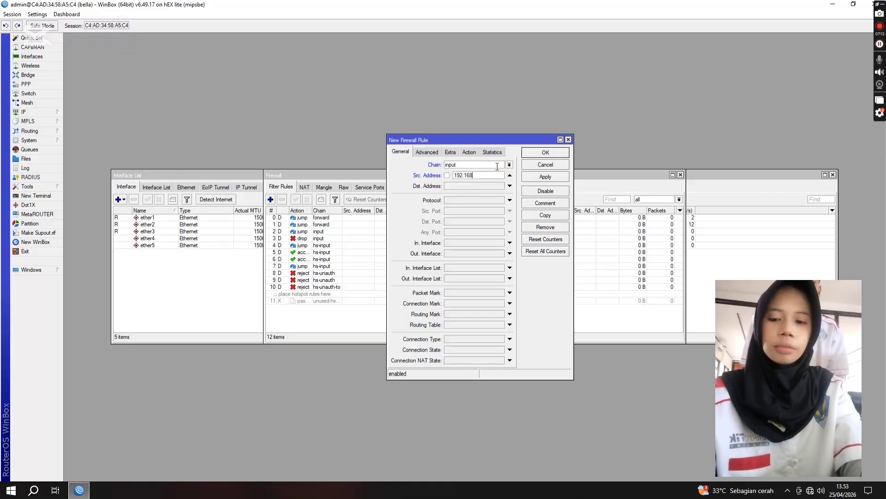
type("192.168.")
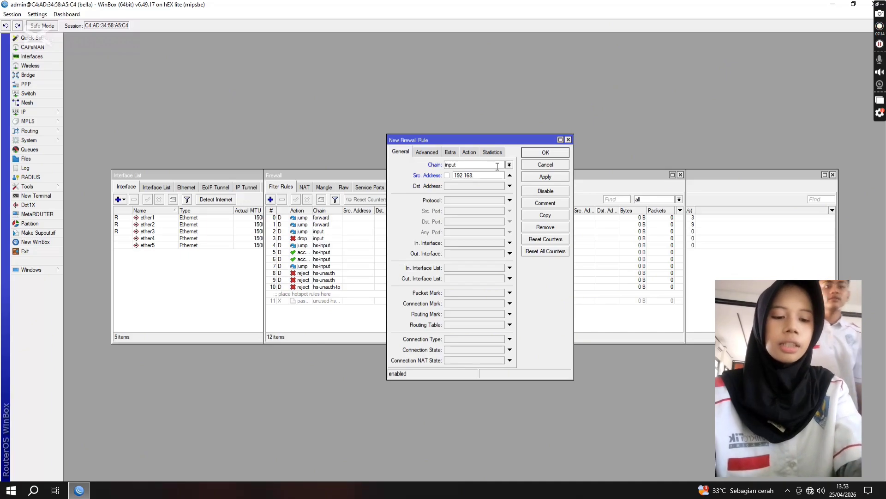
type("100")
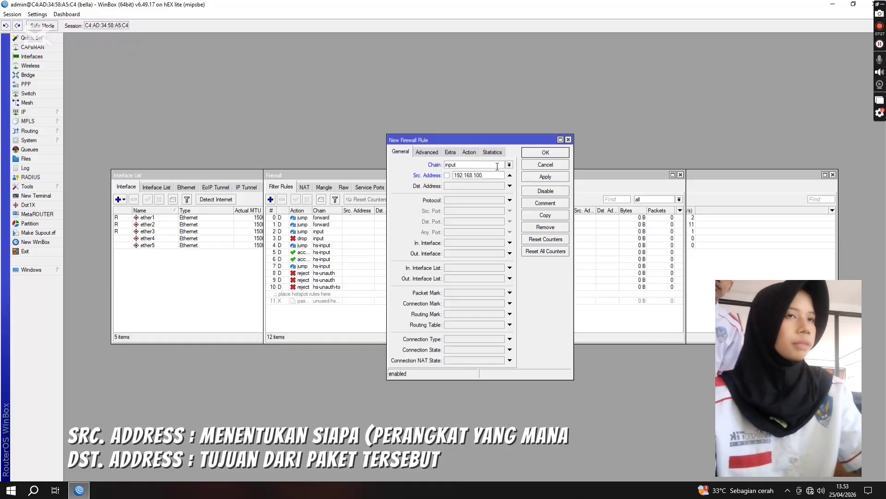
type(".10-192.16")
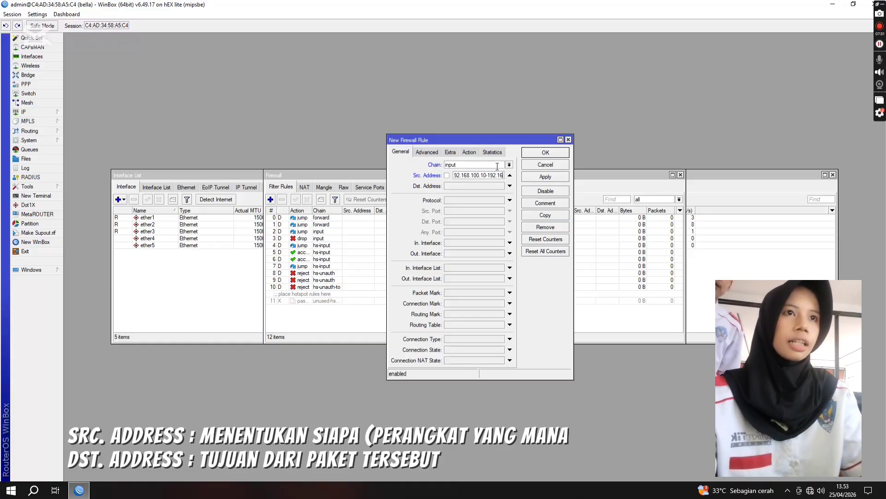
type("8.100.")
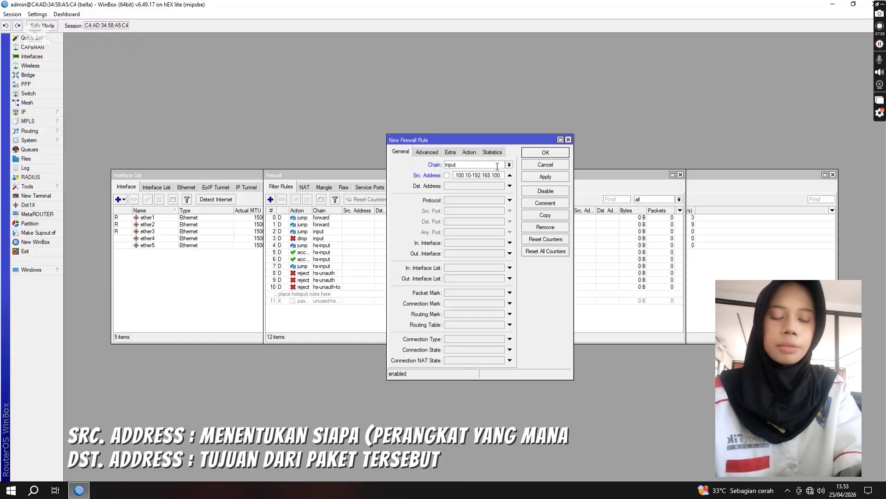
type("51")
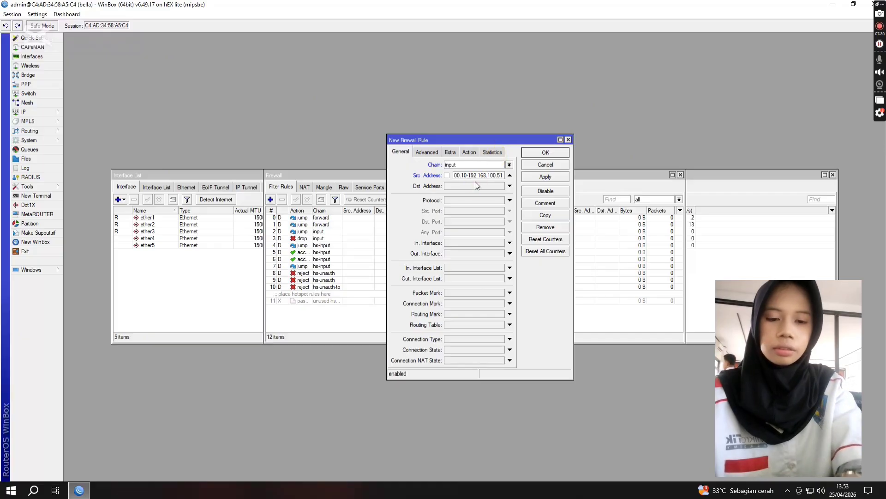
type("192.168")
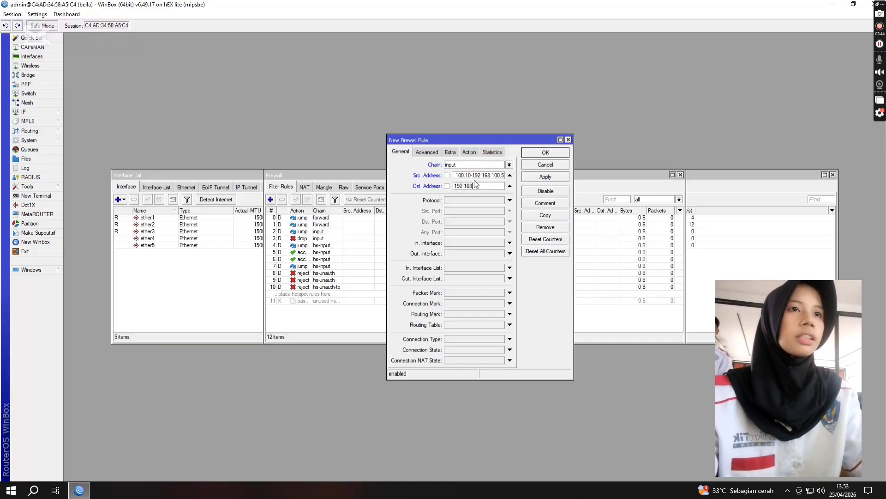
type(".100.9")
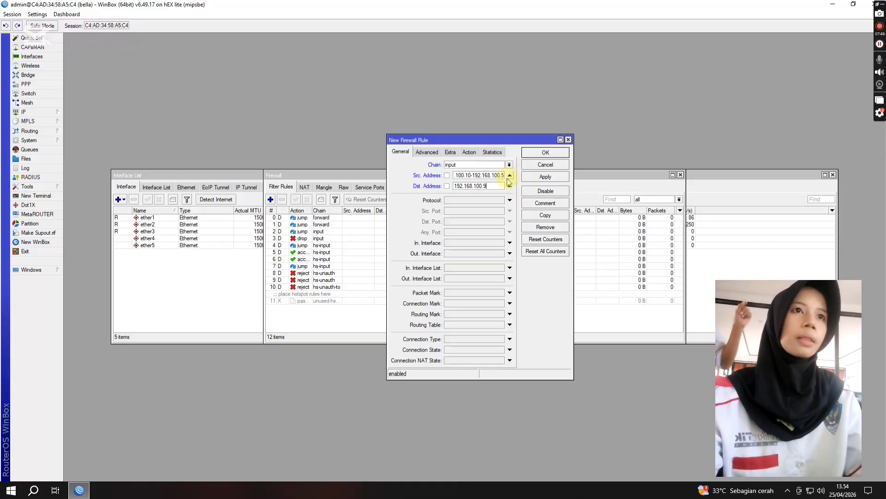
Step: Set the rule's protocol to icmp
left_click(509, 200)
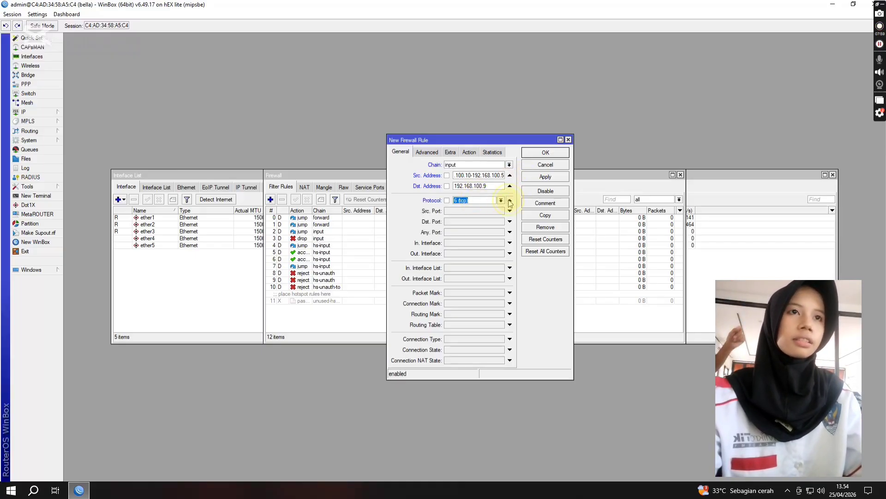
left_click(509, 202)
left_click(509, 201)
left_click(491, 201)
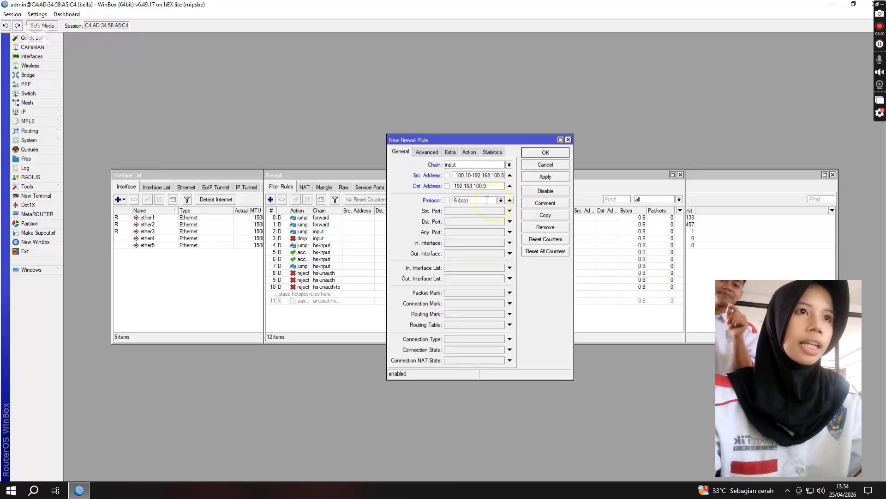
left_click(501, 200)
left_click(487, 206)
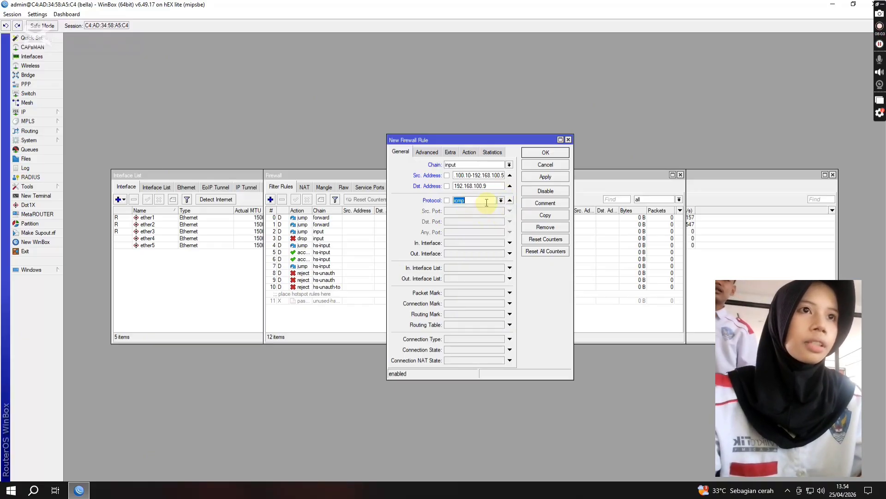
Step: Set the ICMP rule's action to drop and save the rule
left_click(468, 153)
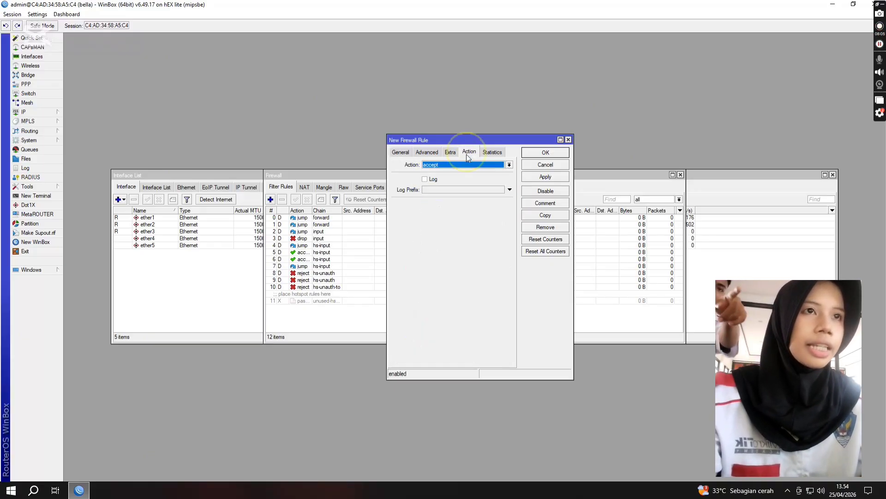
left_click(464, 164)
left_click(463, 191)
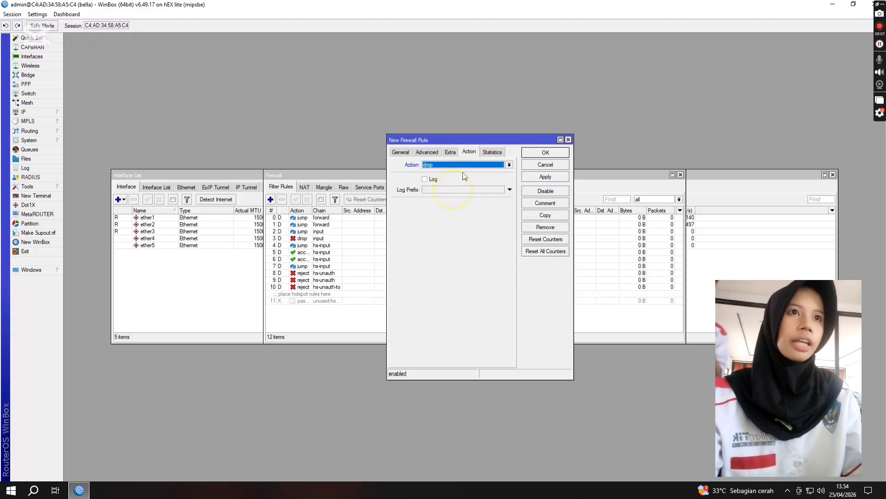
left_click(535, 154)
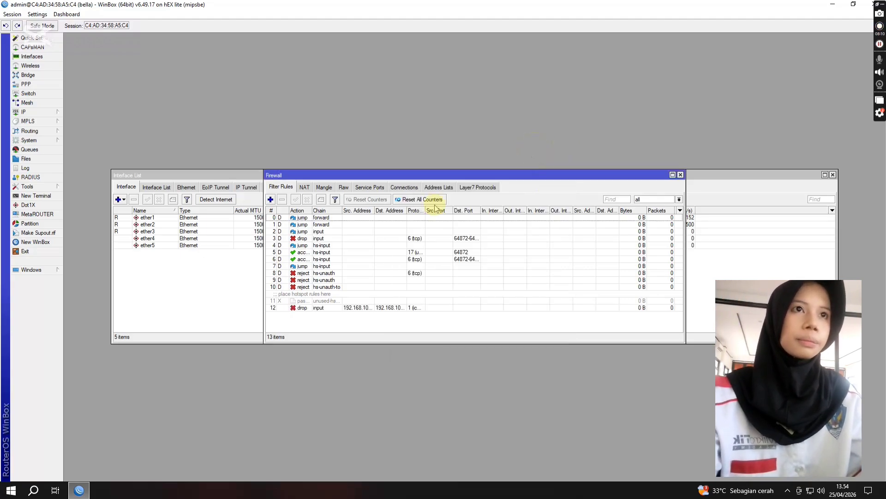
Step: Add another firewall filter rule that uses the input chain
left_click(270, 199)
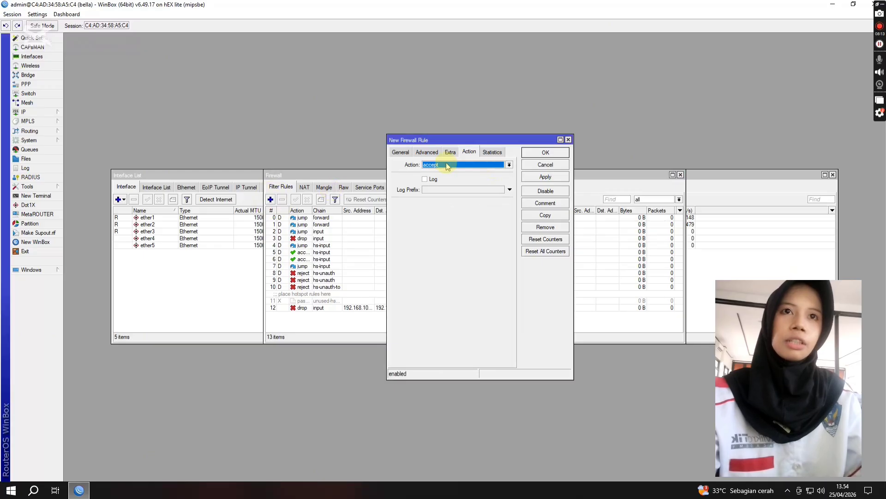
left_click(401, 152)
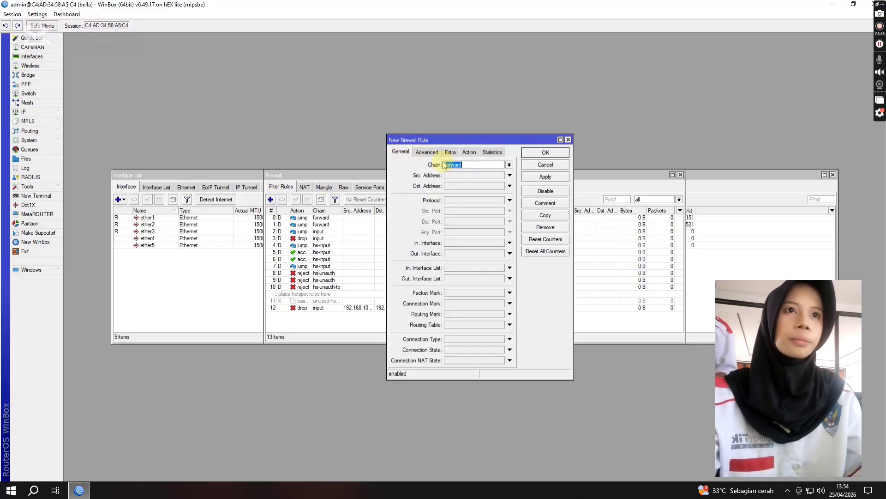
left_click(510, 165)
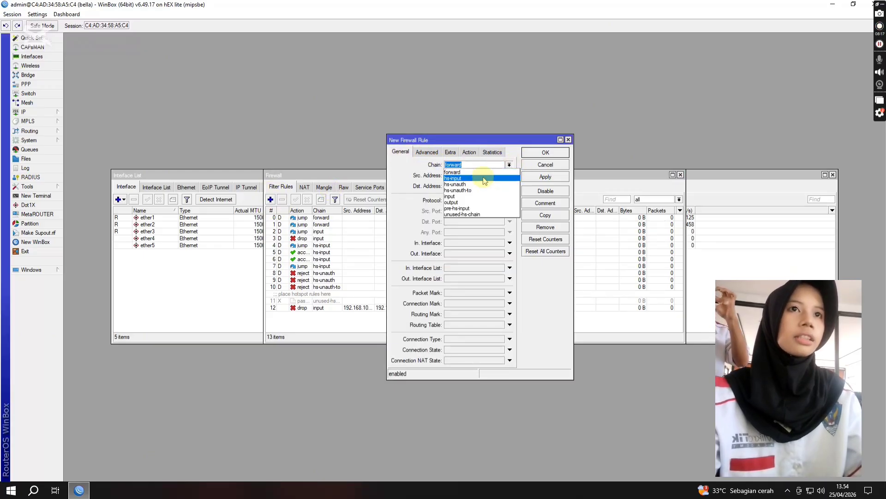
left_click(468, 198)
Step: Enter a source address range starting at 192.168.100.52 and the destination address 192.168.200.9 for the new input rule
left_click(463, 176)
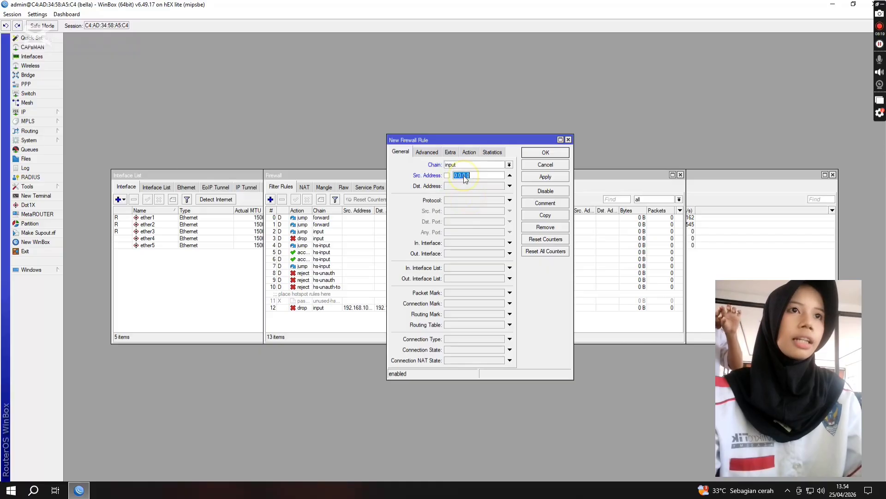
key("BackSpace")
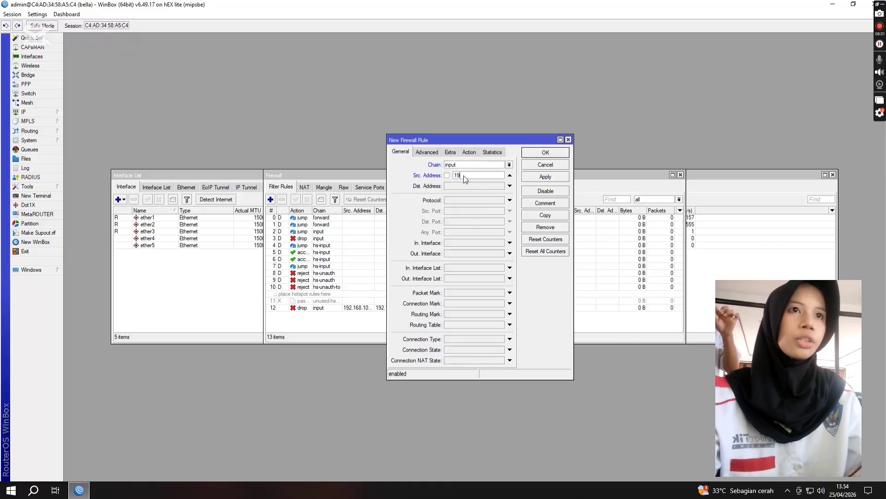
type("192.168.100.52-19")
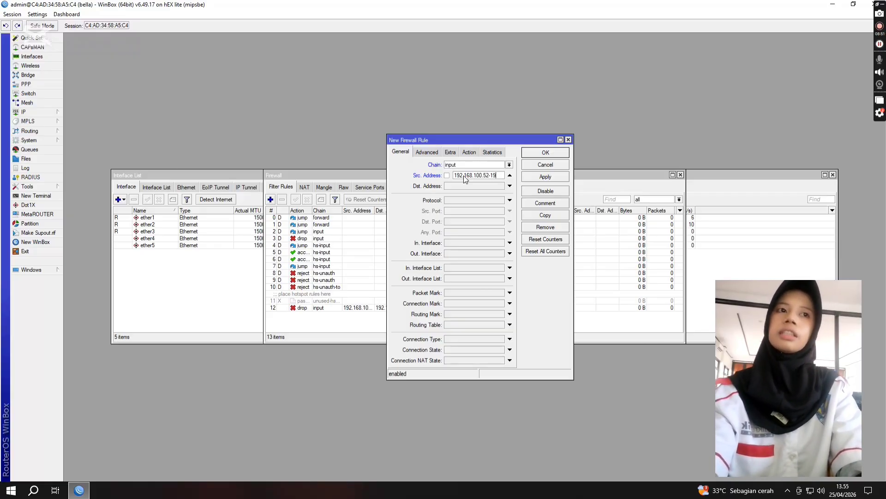
type("168")
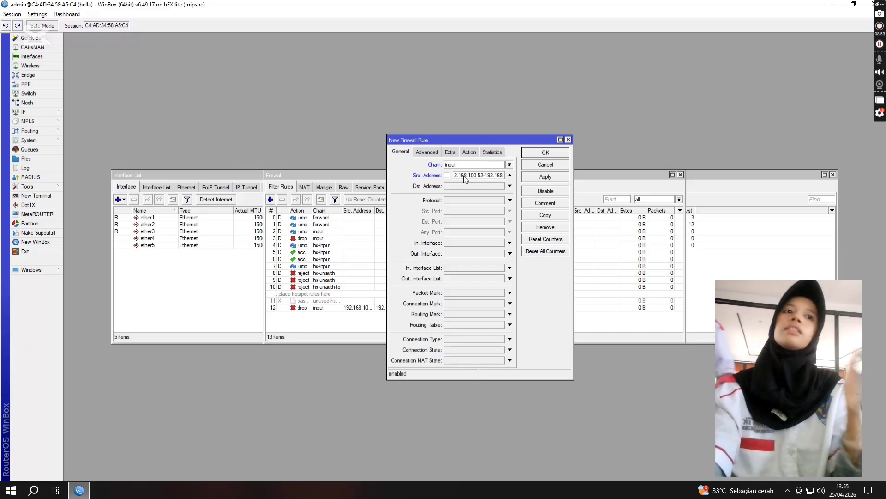
type(".1")
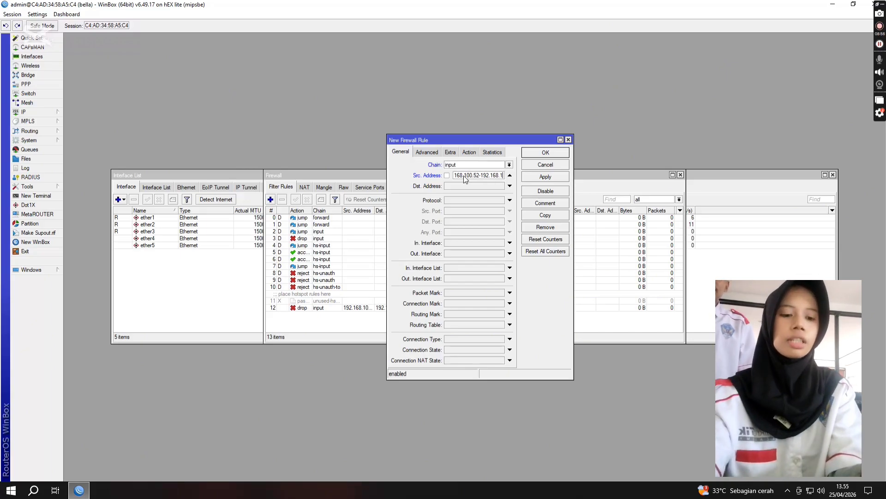
type("00.1")
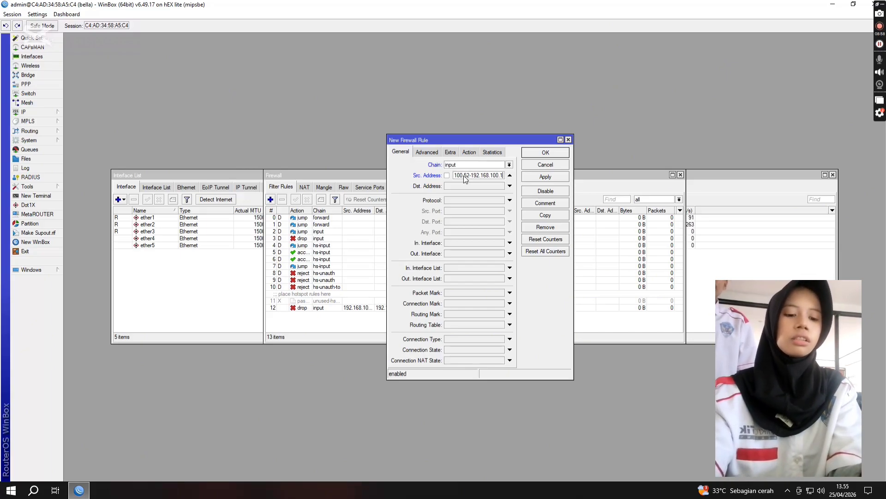
type("00")
left_click(463, 185)
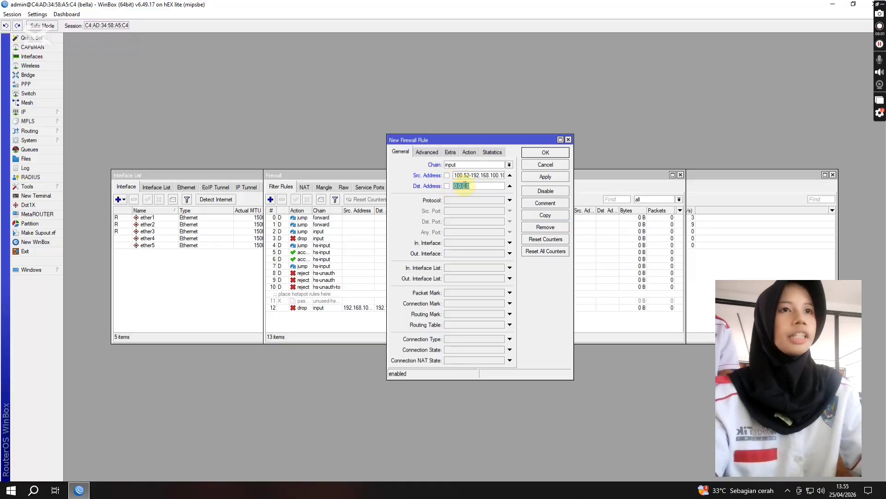
key("BackSpace")
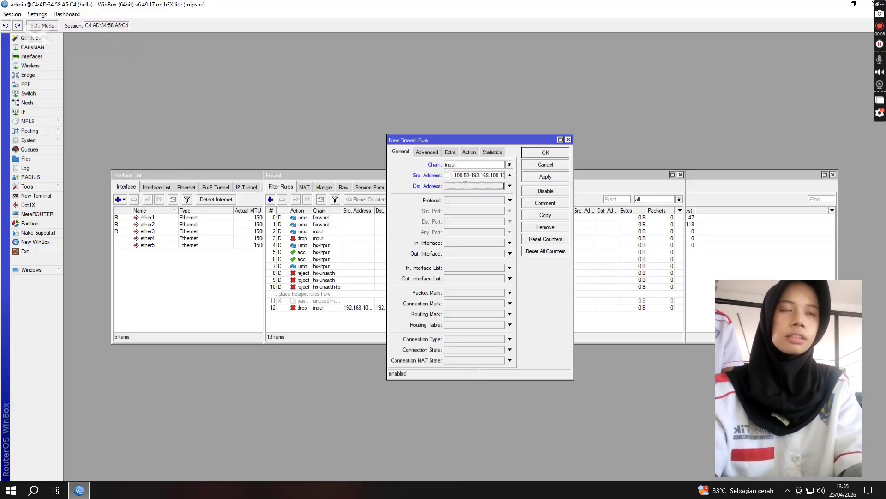
type("192.168.200.9")
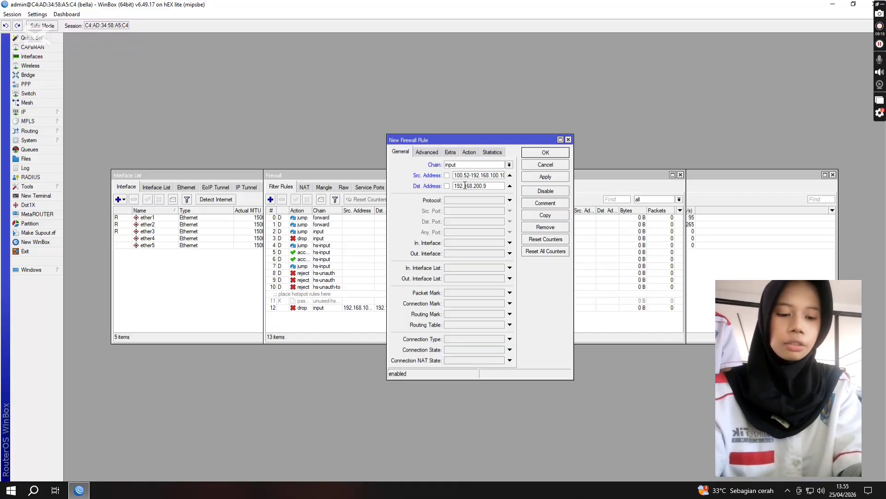
left_click(502, 144)
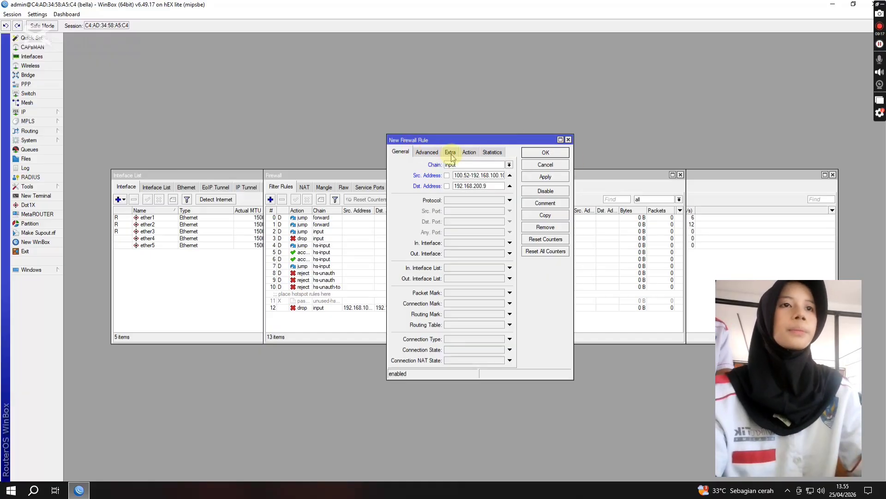
left_click(502, 186)
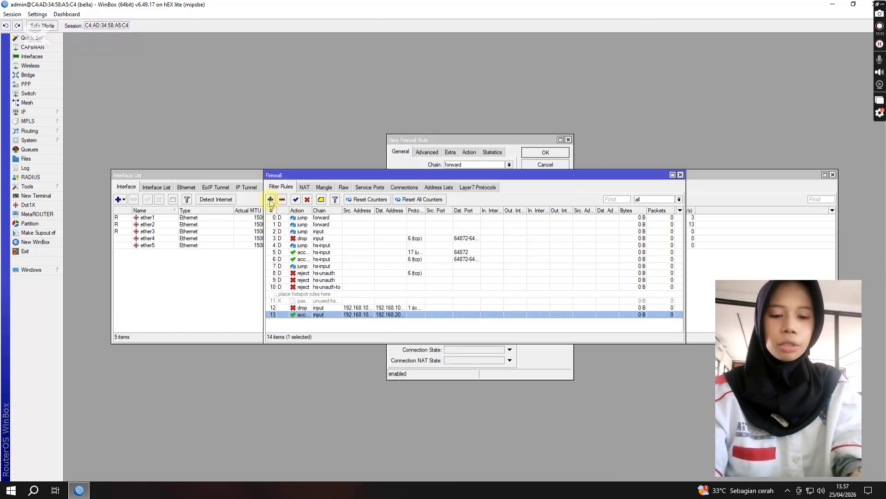
Step: Create a further filter rule that matches the content Linux.org
left_click(271, 199)
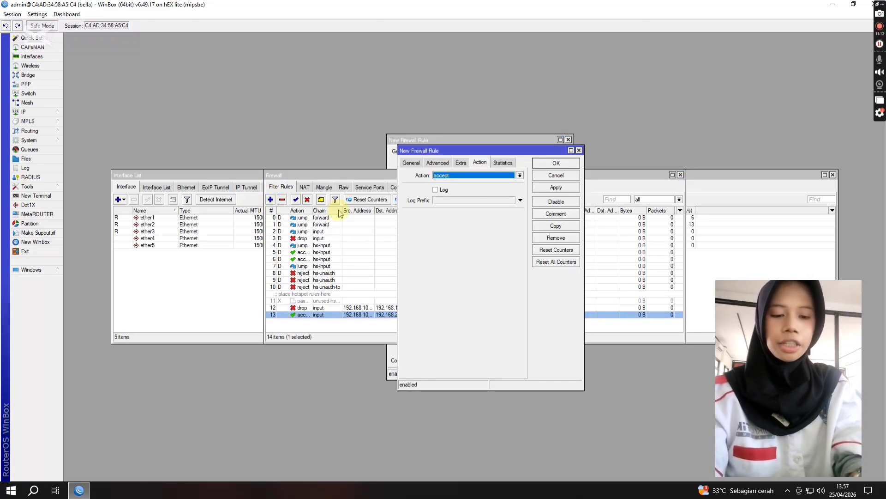
left_click(436, 164)
left_click(471, 214)
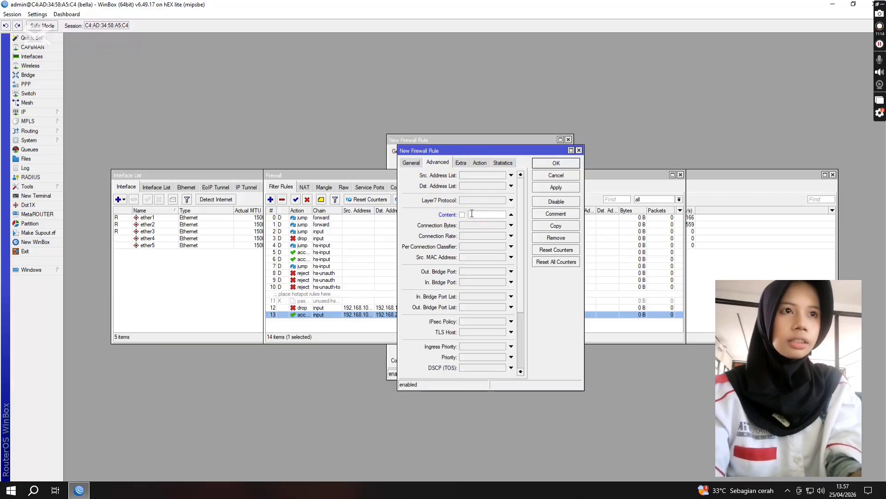
type("Linux.org")
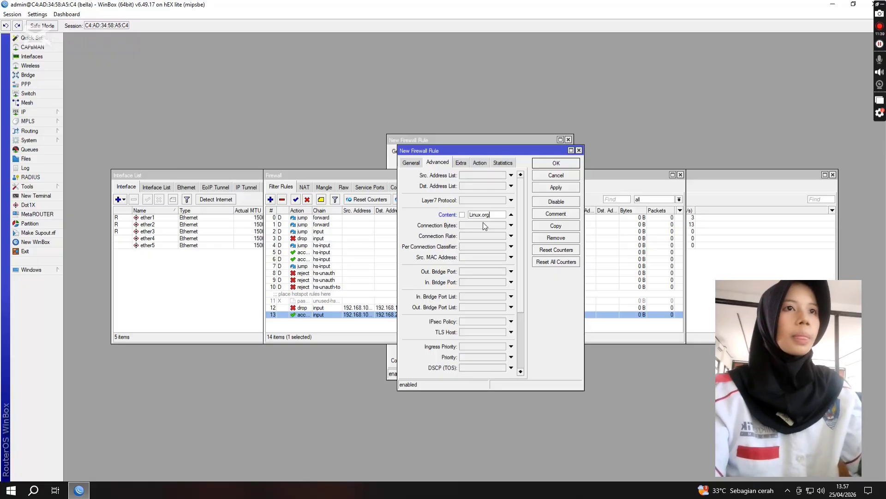
Step: Set the content rule's action to drop and save the rule
left_click(485, 164)
left_click(482, 175)
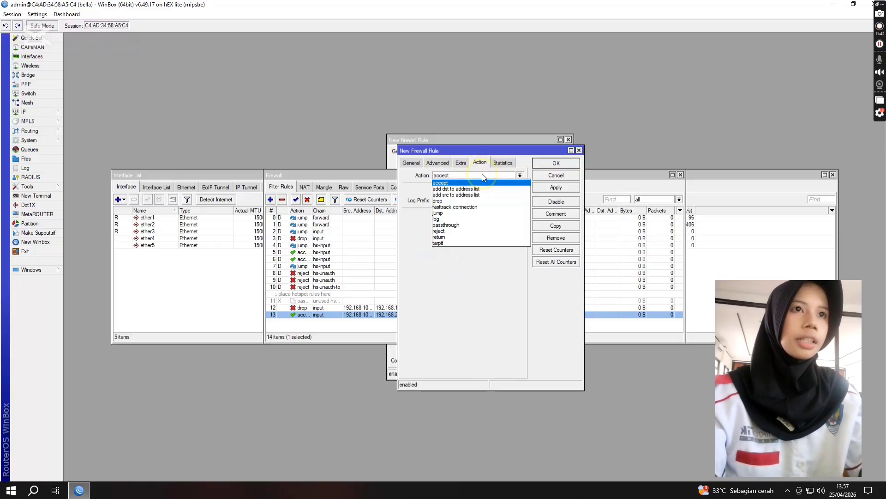
left_click(468, 199)
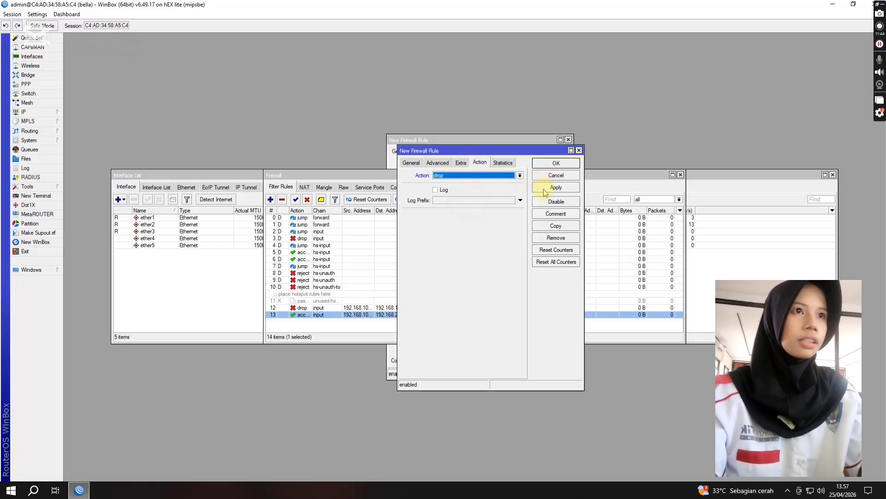
left_click(555, 163)
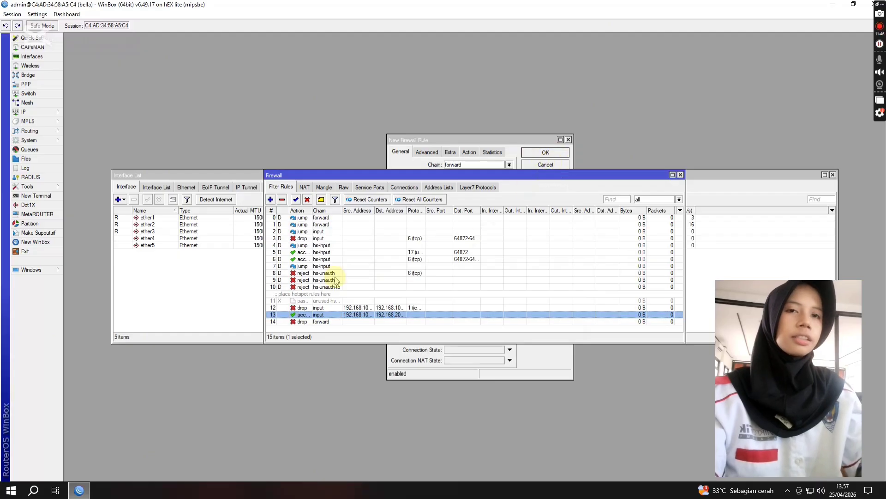
Step: Add a new firewall filter rule that matches the content .mkv
left_click(270, 199)
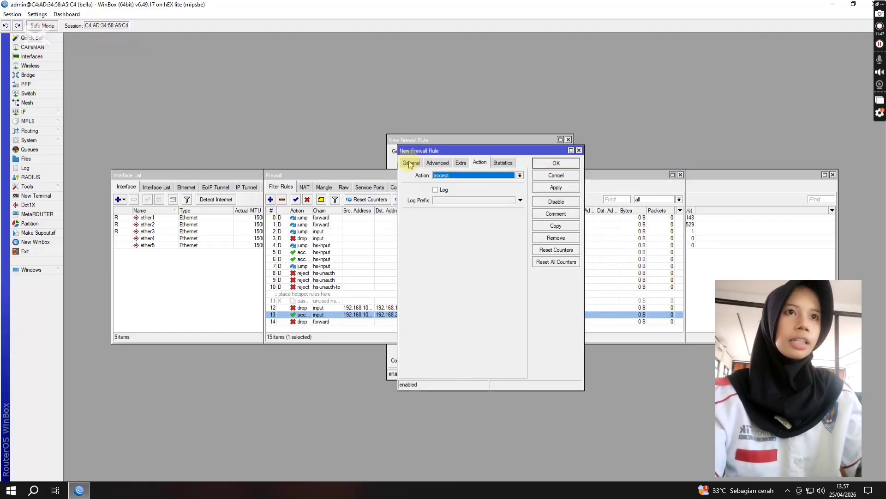
left_click(447, 164)
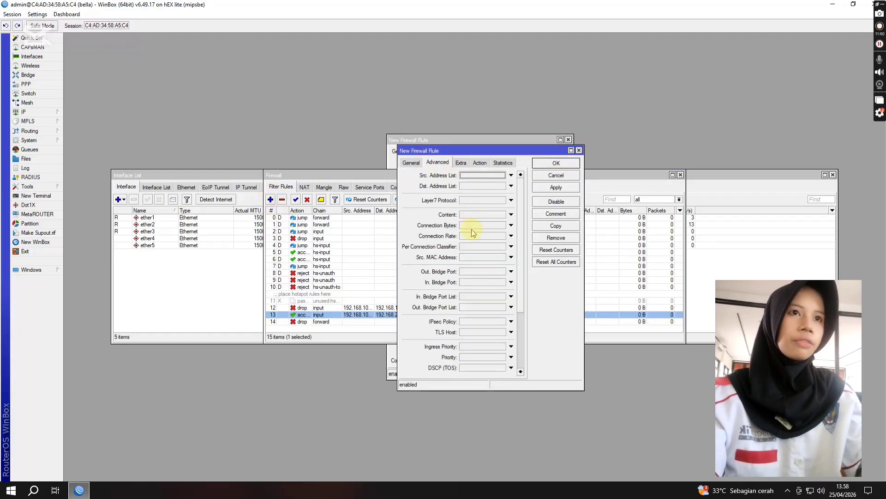
left_click(473, 216)
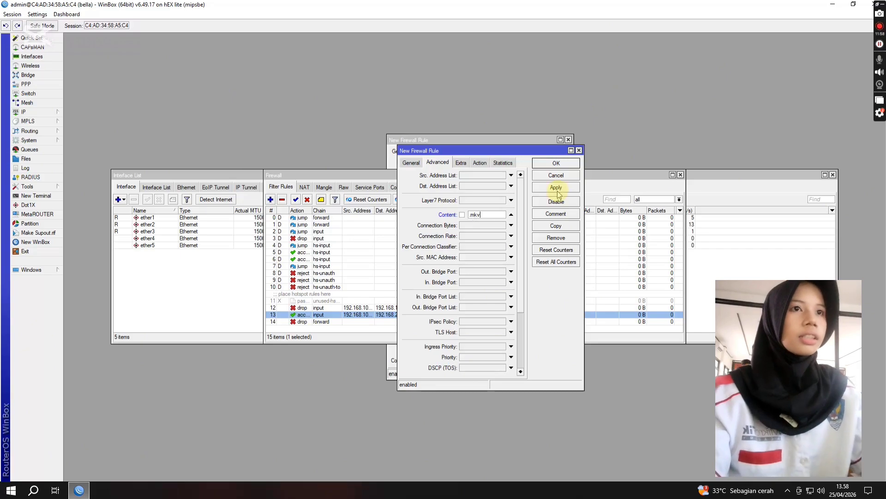
left_click(479, 166)
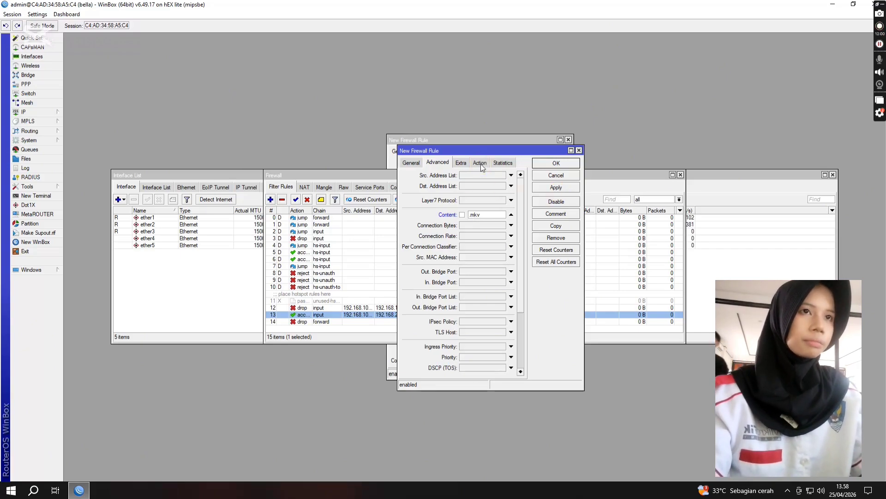
Step: Keep the .mkv content rule's action at accept and save the rule
left_click(481, 163)
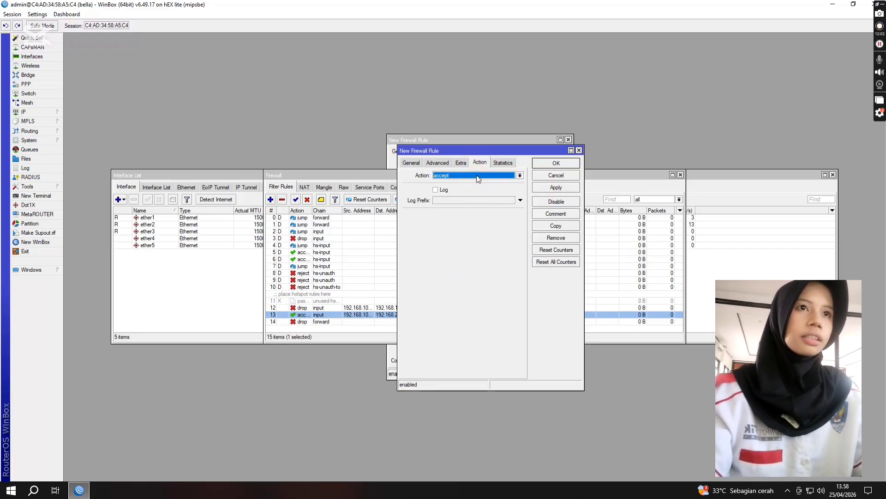
left_click(476, 175)
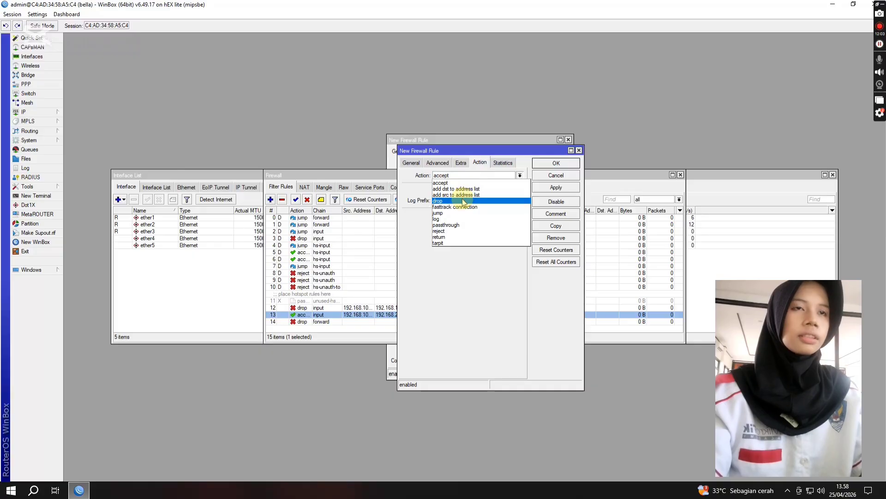
left_click(453, 290)
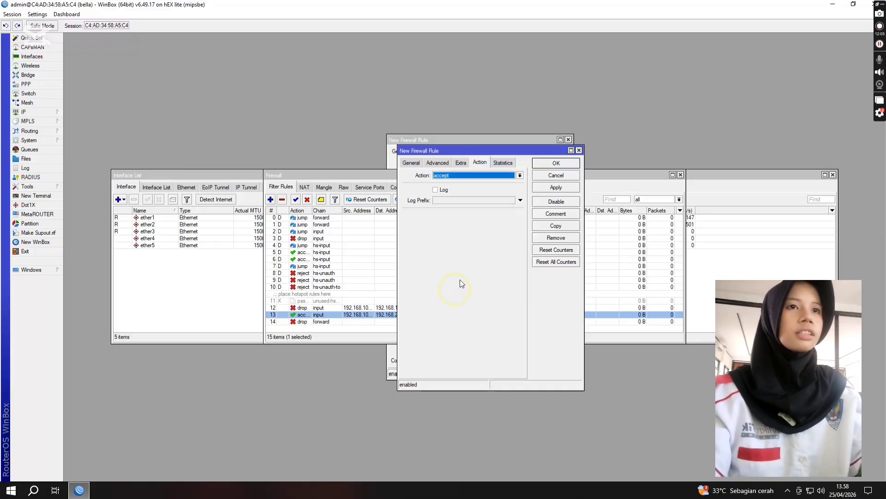
left_click(554, 187)
left_click(556, 163)
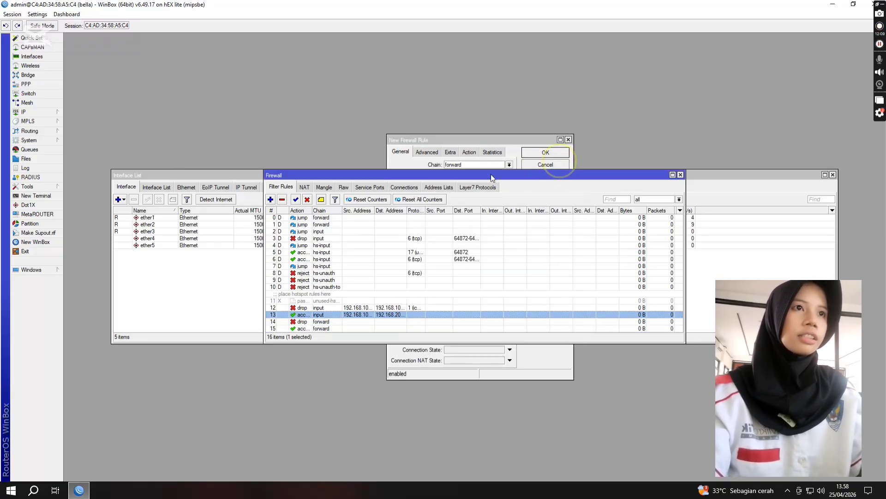
Step: Add another firewall filter rule that matches the content .mp3
left_click(270, 199)
left_click(438, 162)
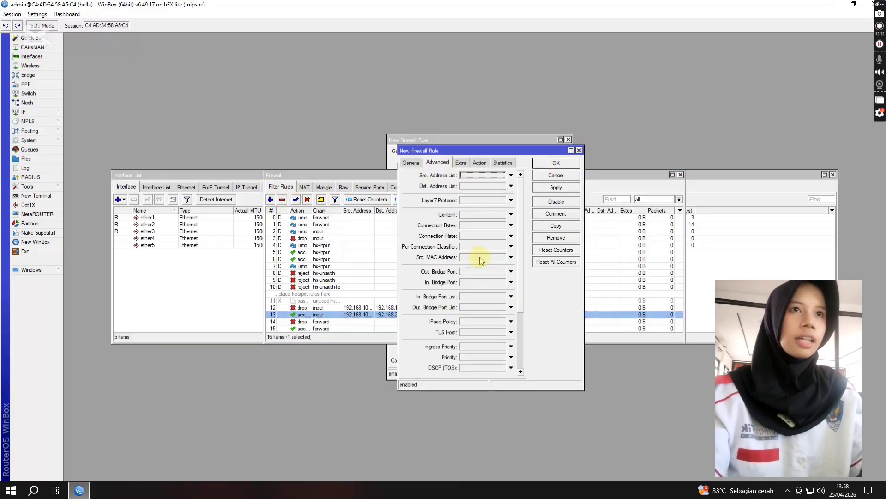
left_click(489, 216)
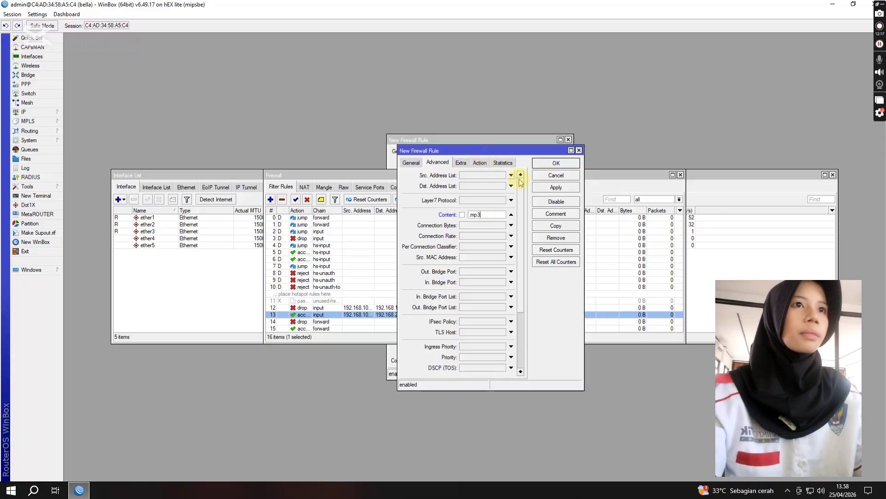
Step: Set the .mp3 content rule's action to drop and save the rule
left_click(480, 163)
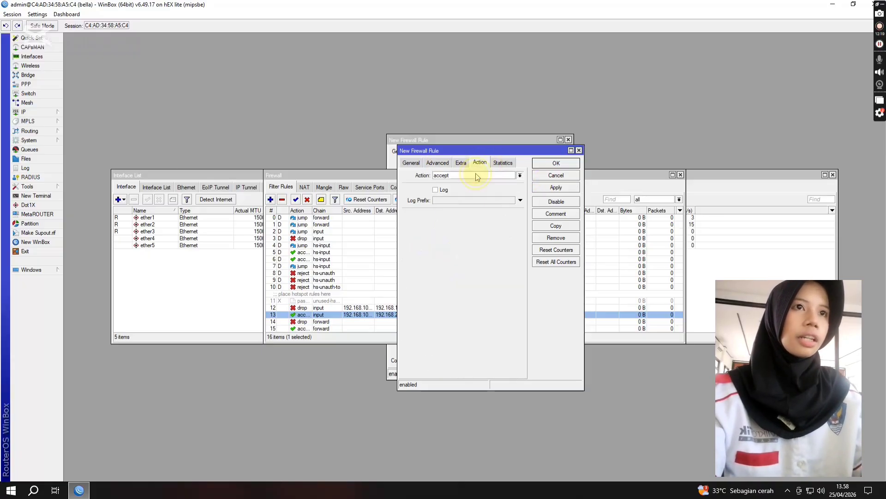
left_click(473, 176)
left_click(466, 200)
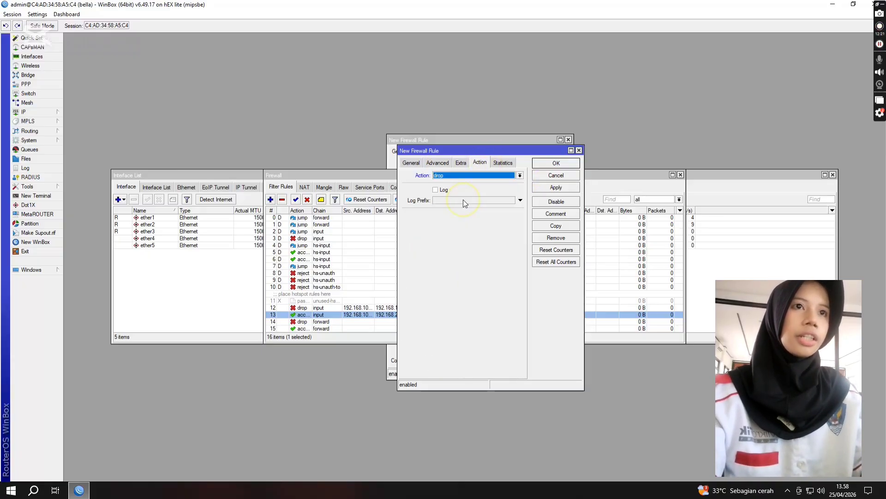
left_click(552, 164)
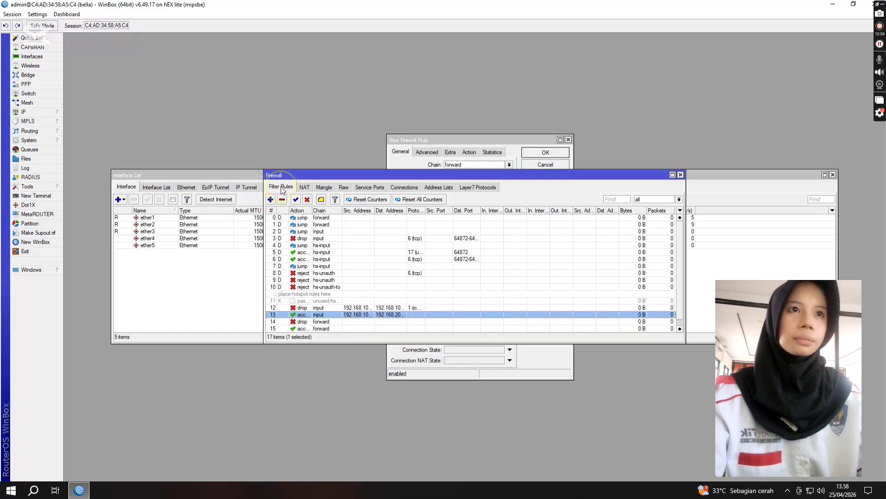
Step: Add one more firewall filter rule and set its chain to input
left_click(271, 199)
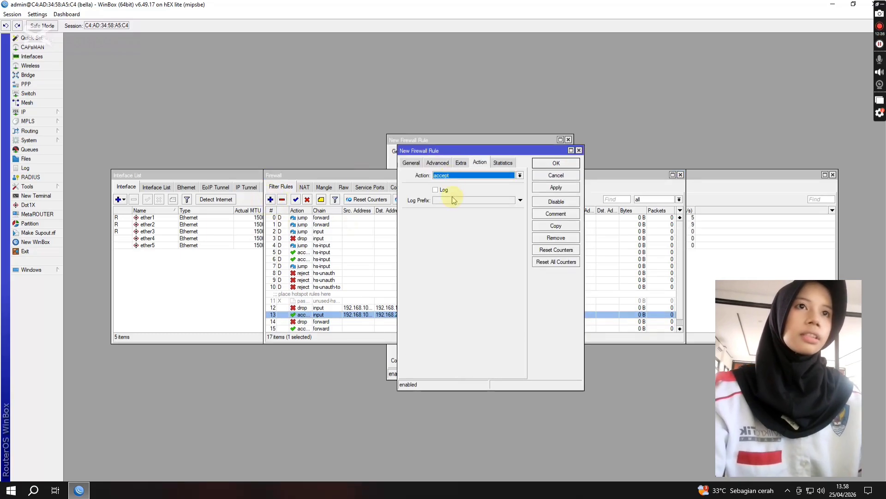
left_click(410, 163)
left_click(519, 176)
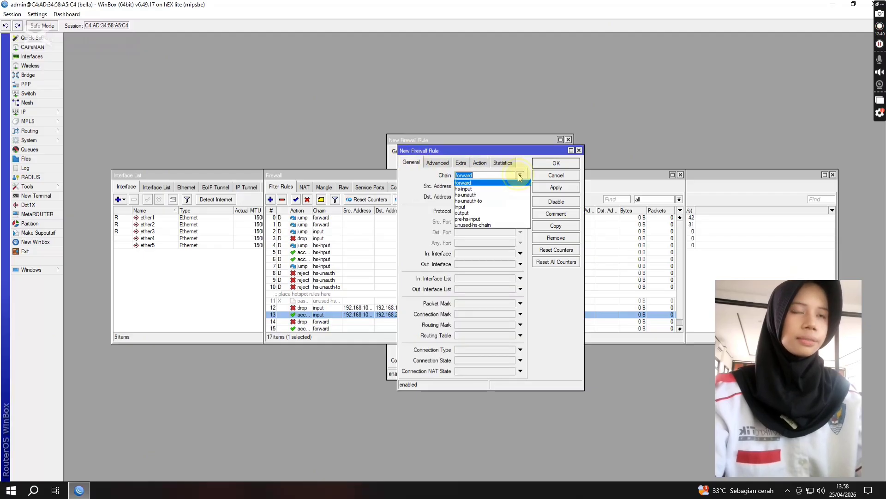
left_click(484, 206)
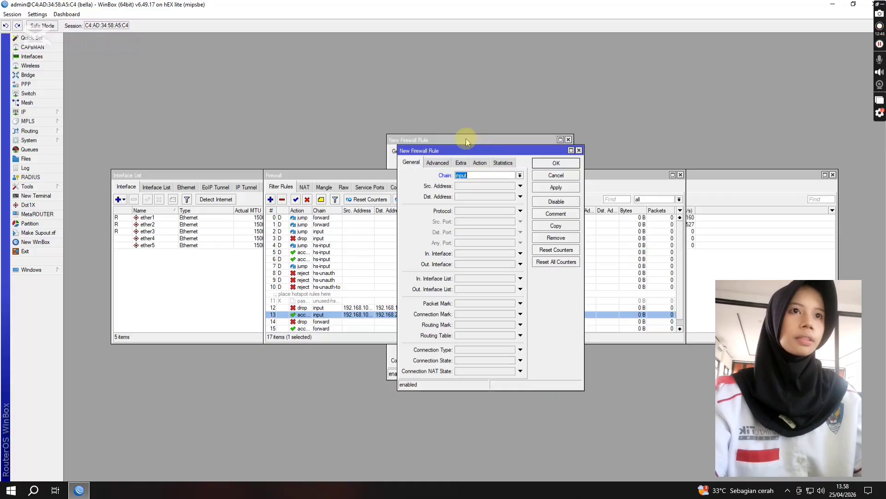
Step: Set the new input chain rule's action to drop
left_click(441, 164)
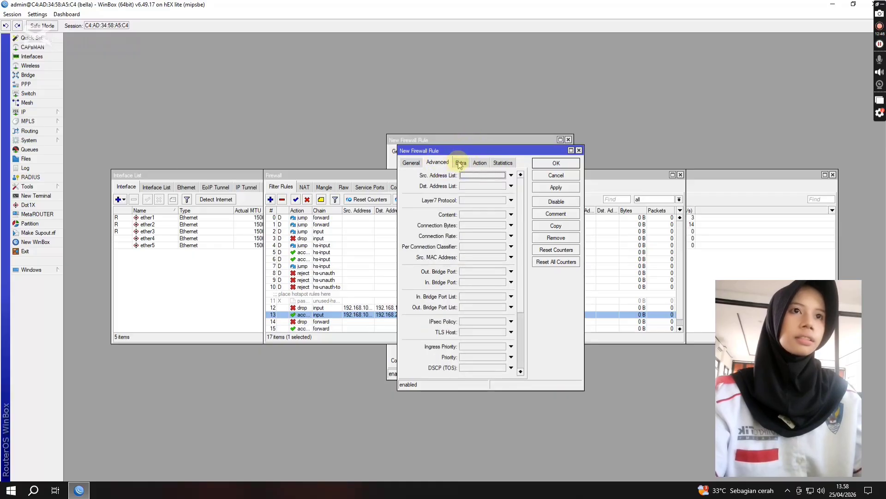
left_click(461, 163)
left_click(480, 163)
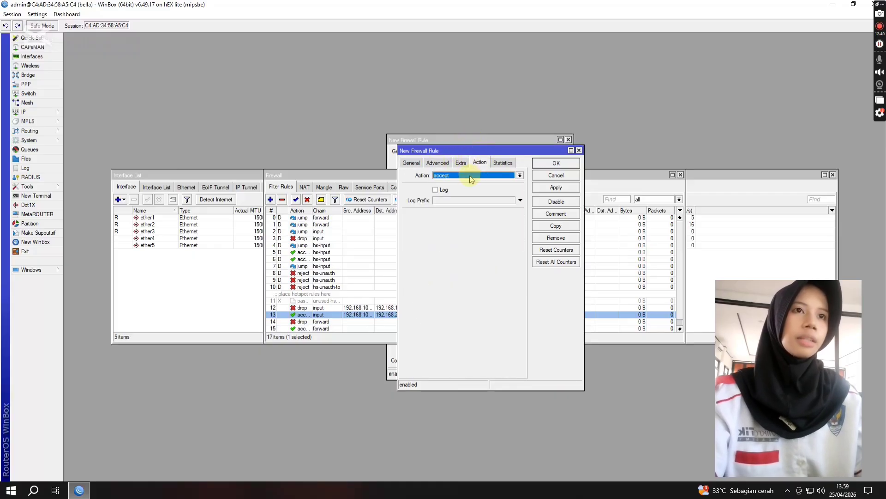
left_click(470, 178)
left_click(462, 199)
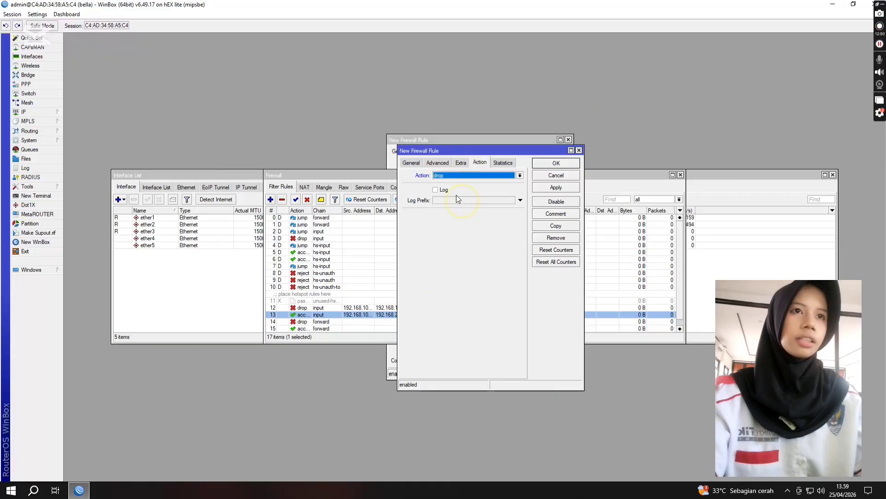
Step: Enable logging for the input drop rule with the log prefix akses-router and save the rule
left_click(436, 190)
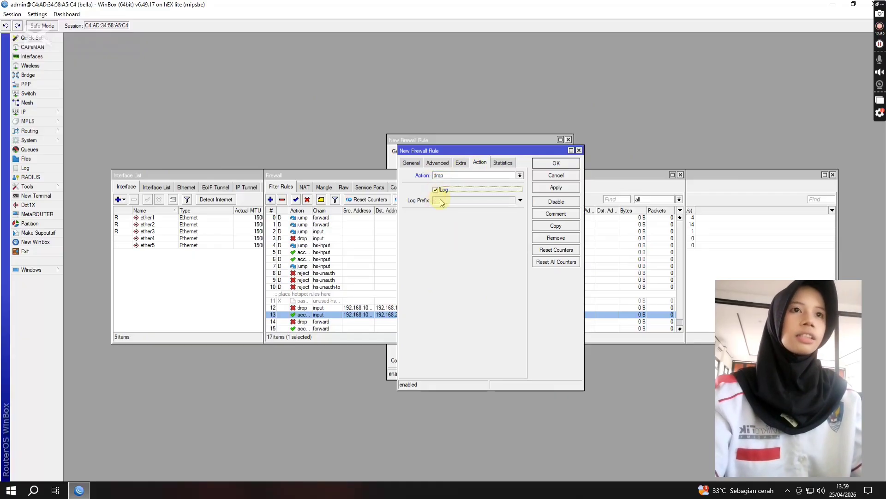
left_click(442, 200)
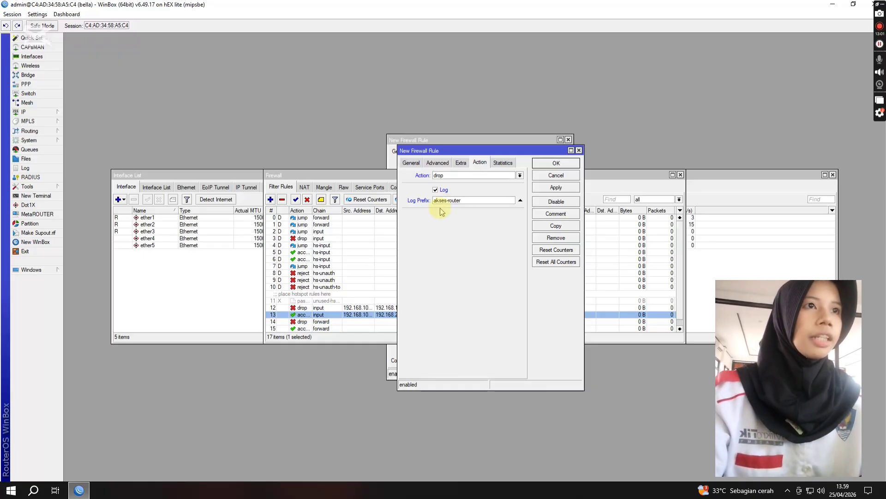
left_click(554, 186)
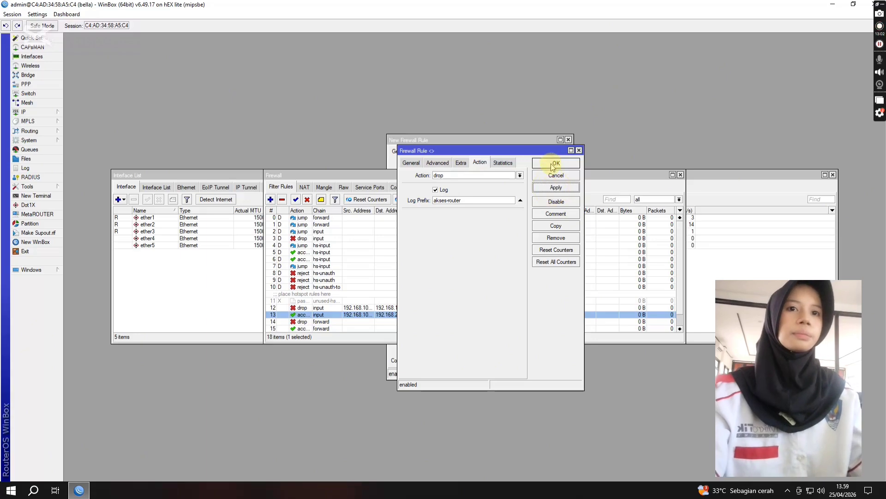
left_click(553, 163)
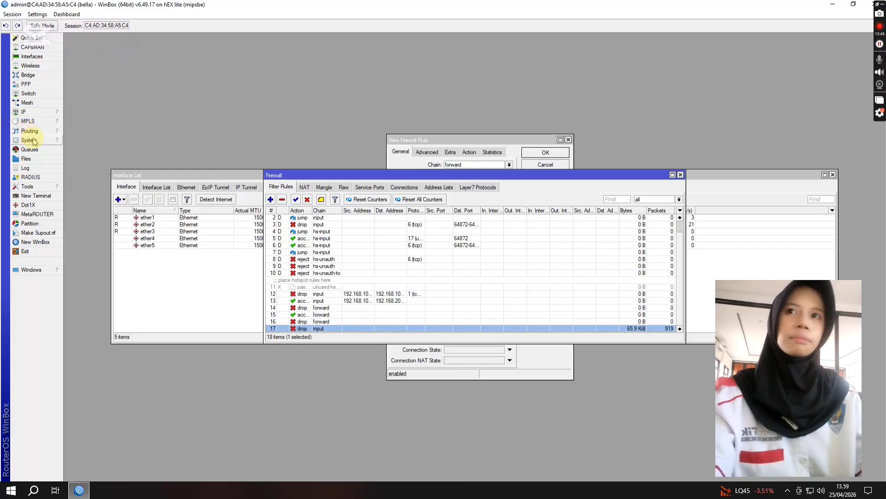
Step: Add a system log rule with the prefix akses-router and the action disk, and save it
left_click(33, 141)
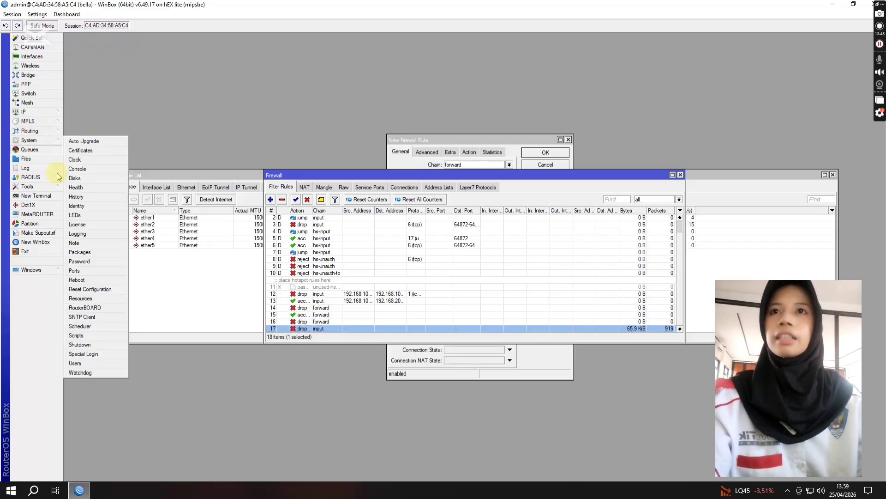
left_click(84, 232)
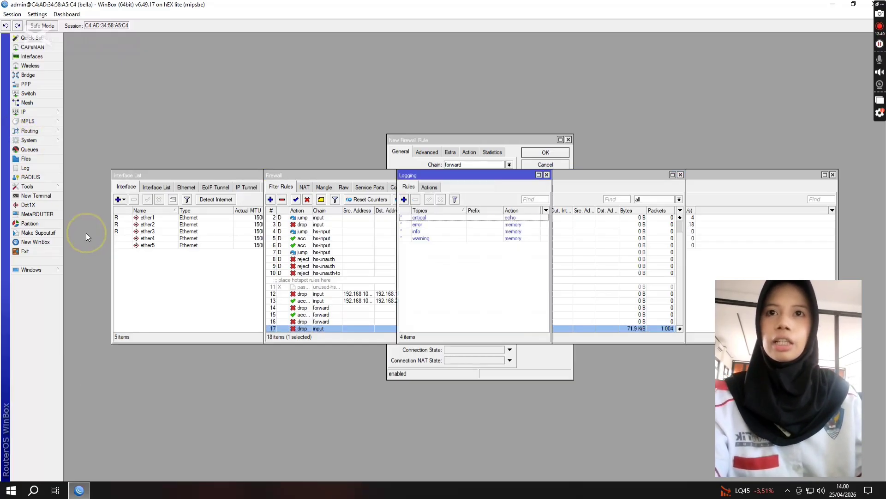
left_click(404, 199)
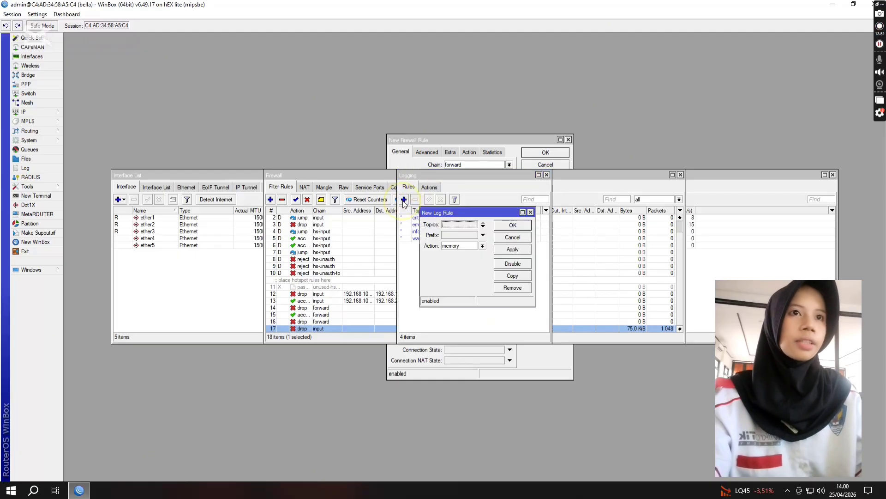
left_click(466, 236)
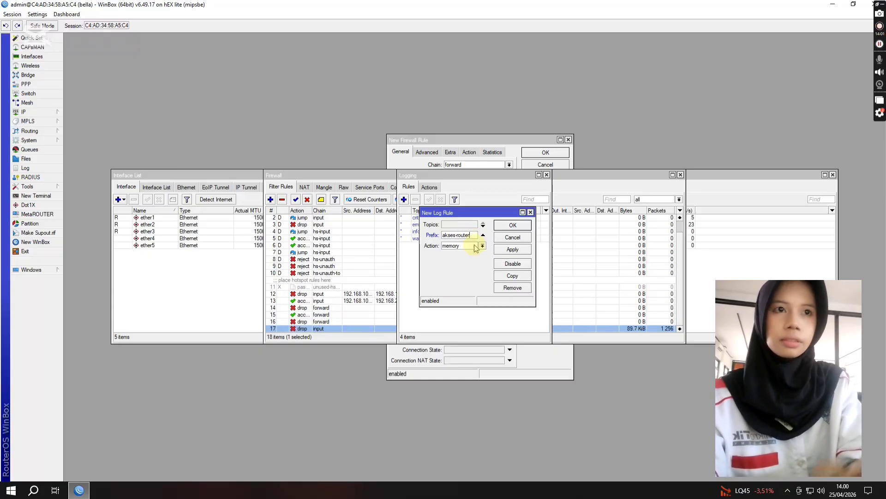
left_click(484, 247)
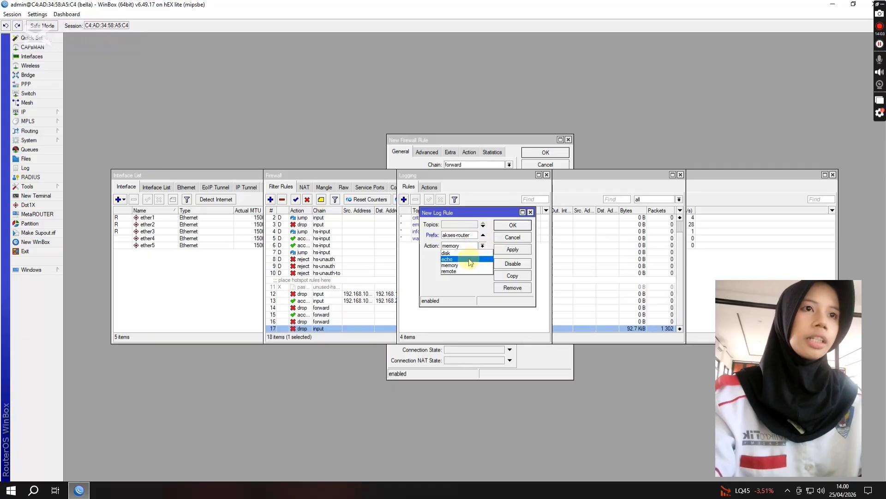
left_click(471, 253)
left_click(512, 249)
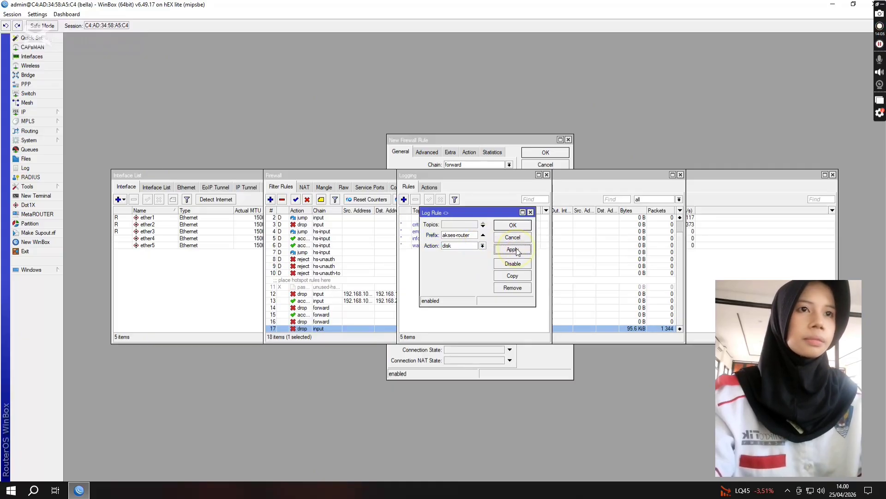
left_click(513, 224)
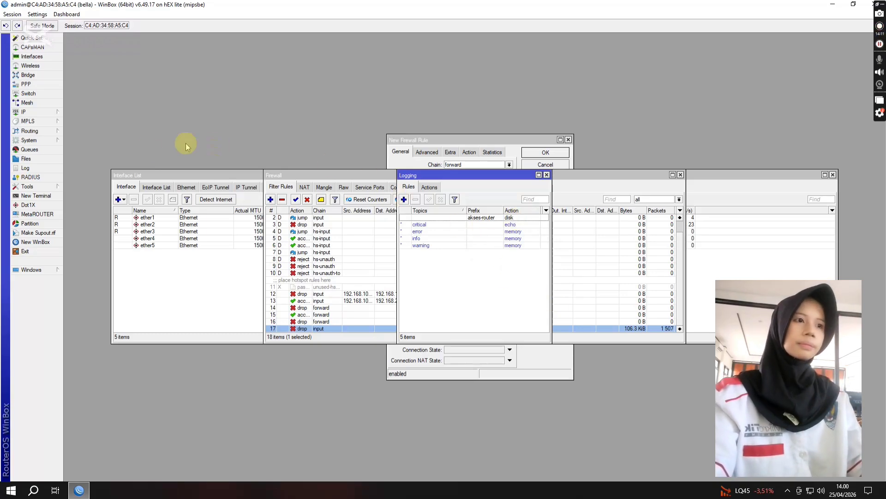
Step: Check the general web proxy settings and close them
left_click(32, 113)
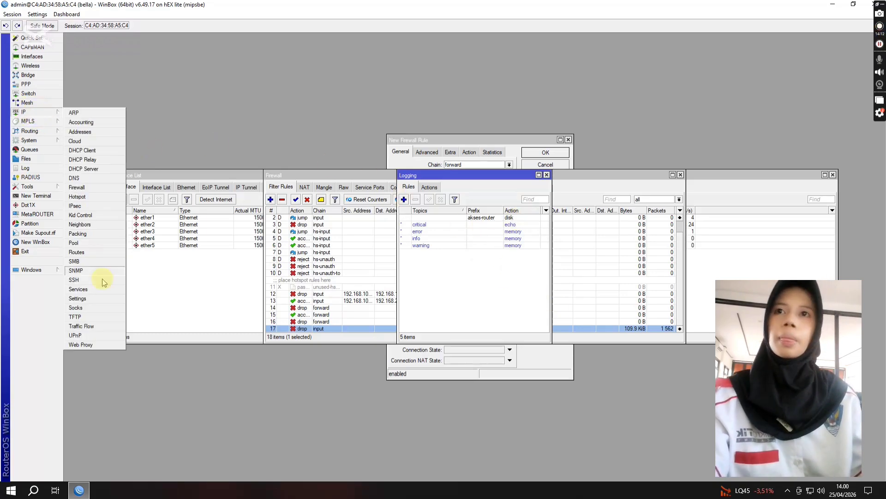
left_click(94, 347)
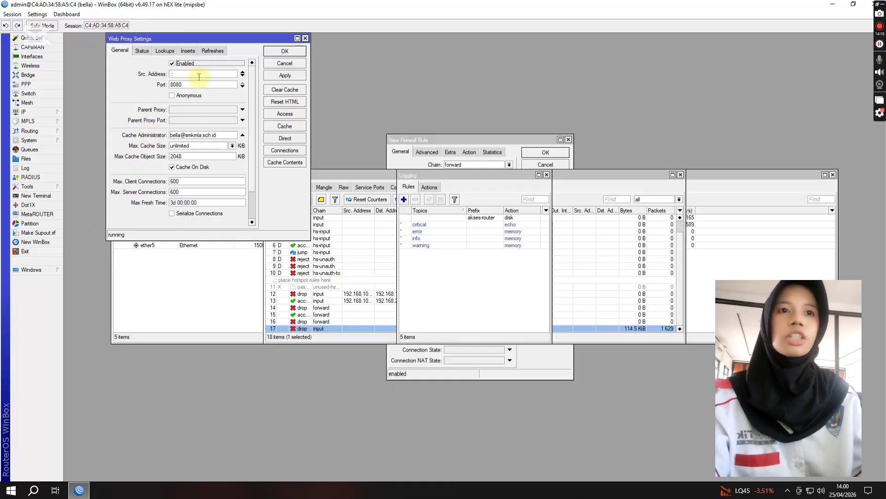
left_click(282, 51)
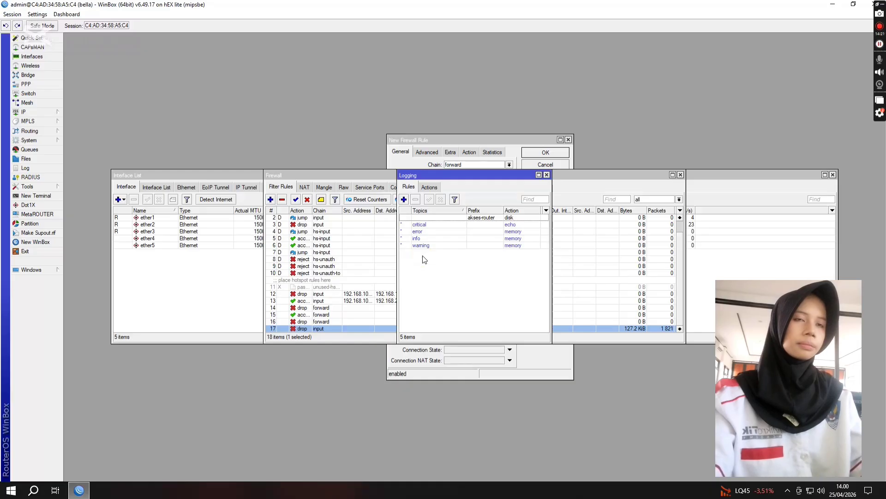
Step: Open the SNTP client settings for editing the server DNS names
left_click(29, 141)
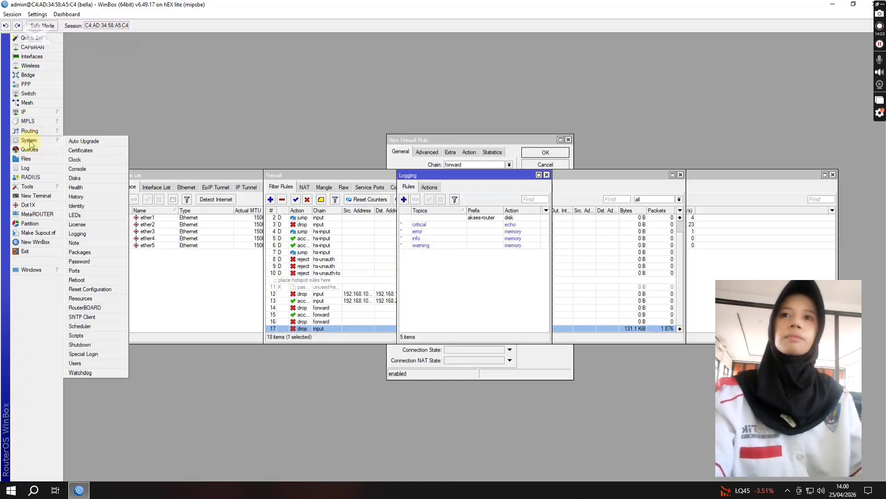
left_click(94, 318)
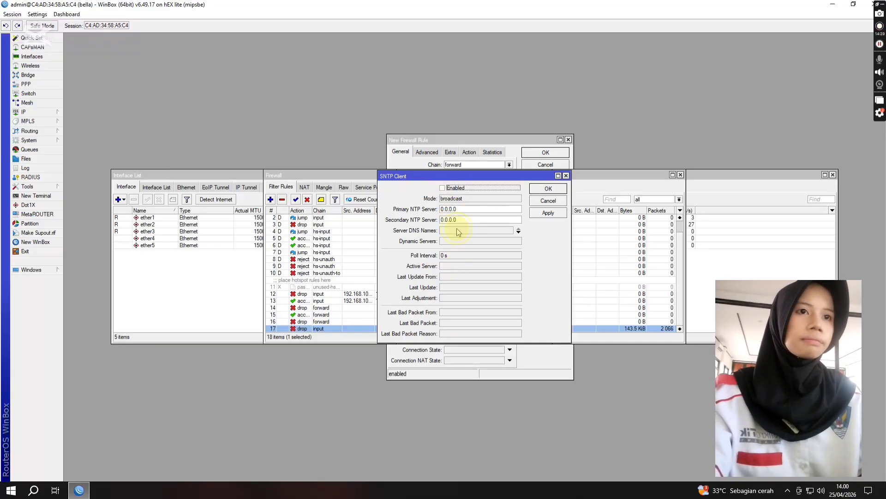
left_click(499, 231)
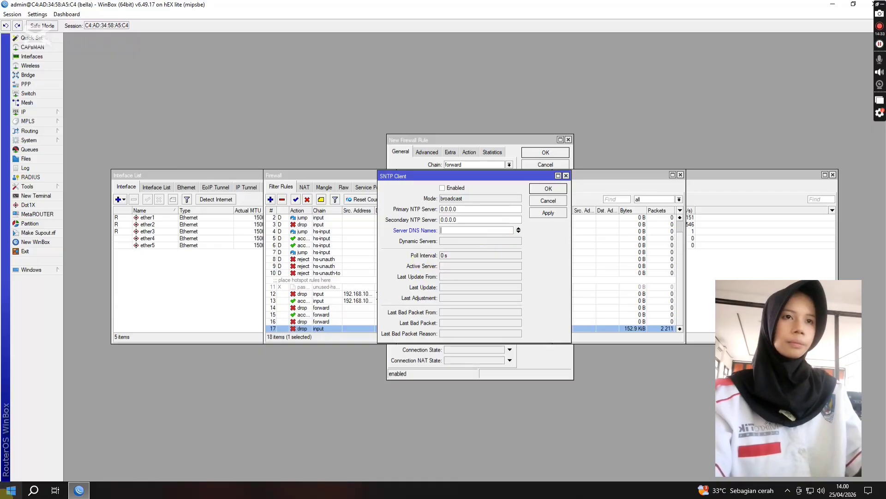
Step: Switch to Chrome and search the web for id pool indonesia
left_click(33, 490)
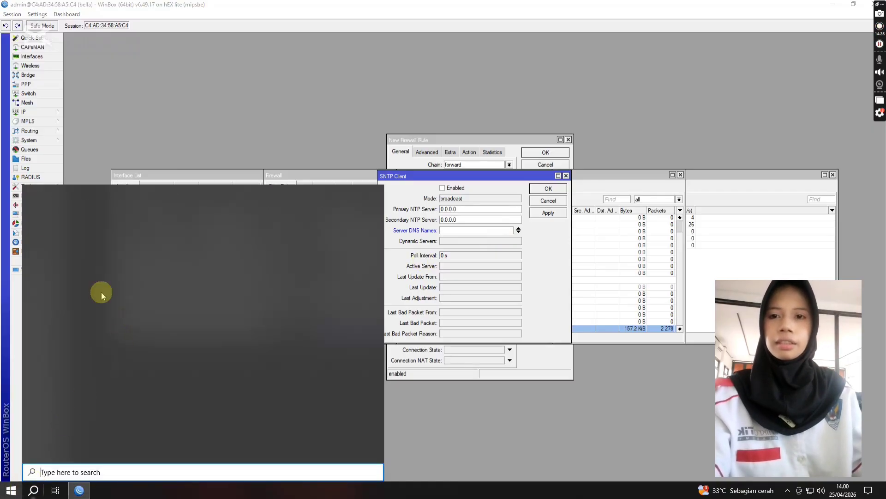
left_click(220, 246)
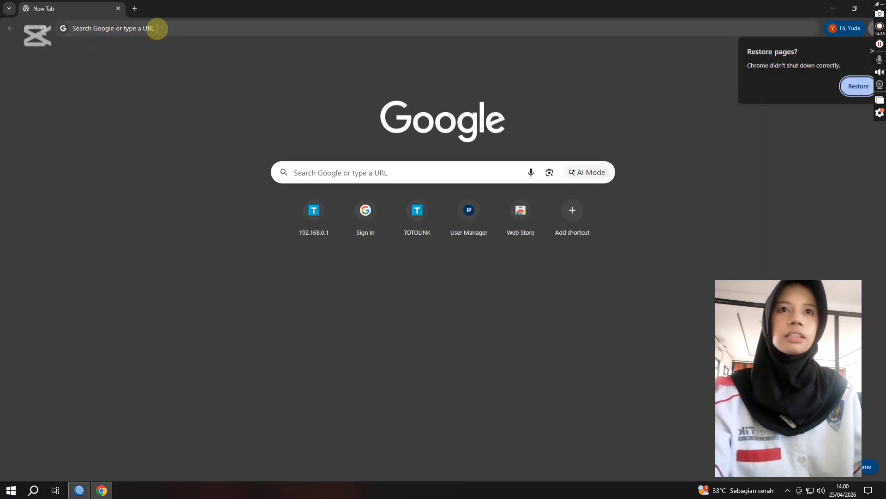
left_click(157, 29)
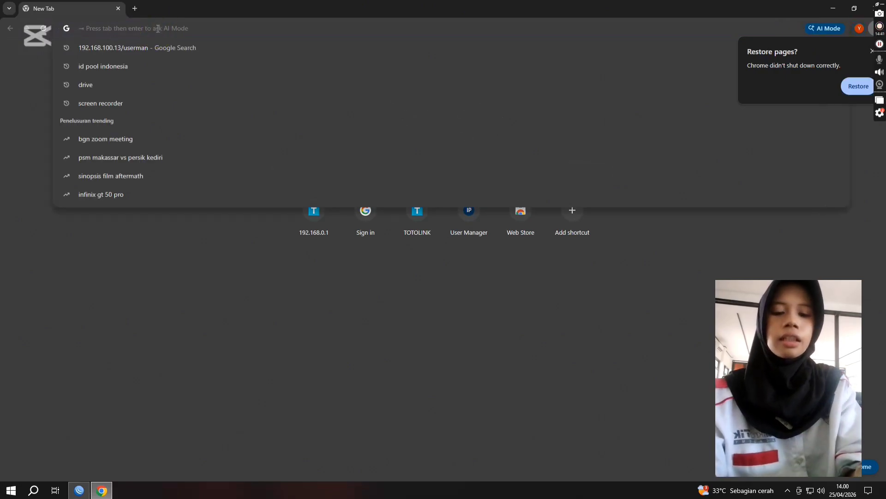
type("ip")
key("BackSpace")
type("d")
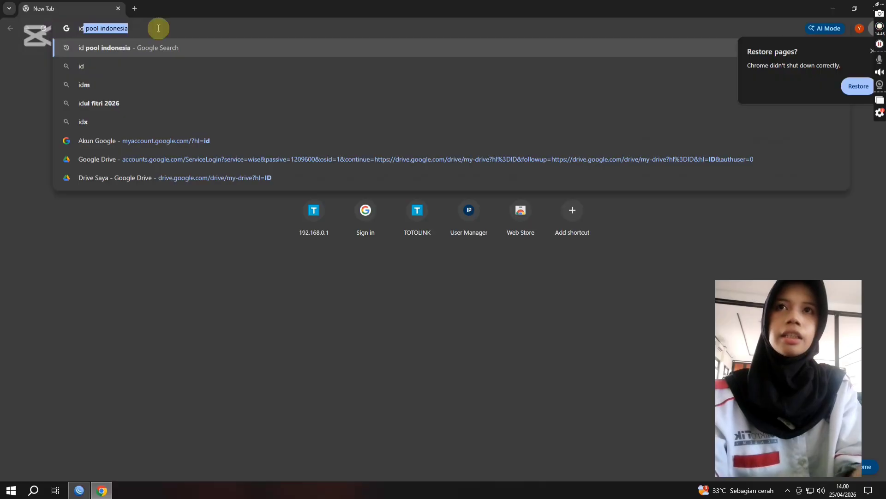
left_click(140, 54)
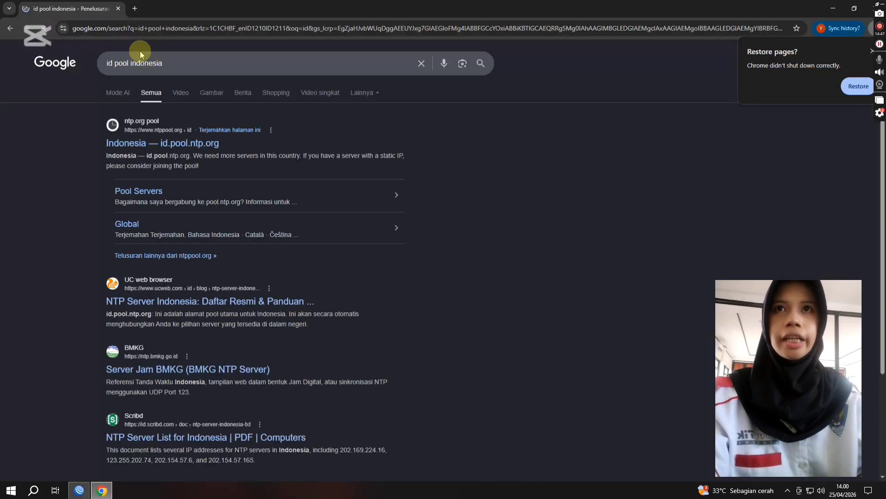
Step: Copy the server address id.pool.ntp.org from the first search result's description
left_click_drag(147, 155, 190, 156)
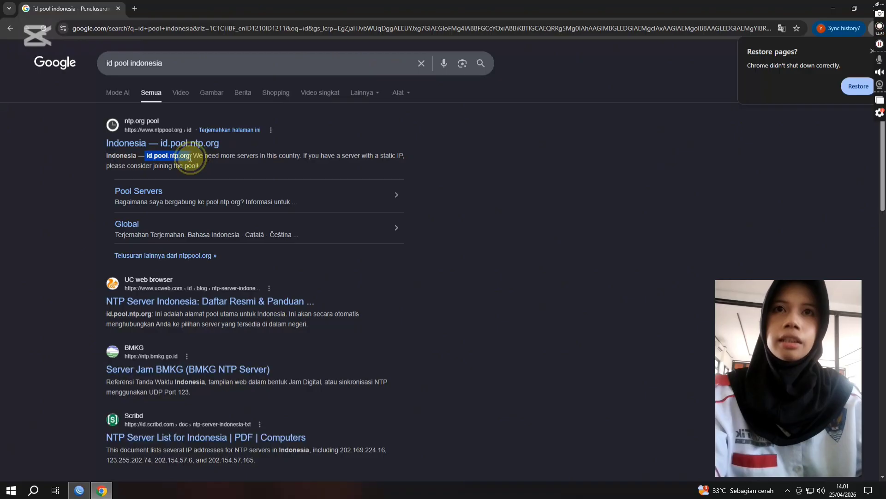
right_click(181, 162)
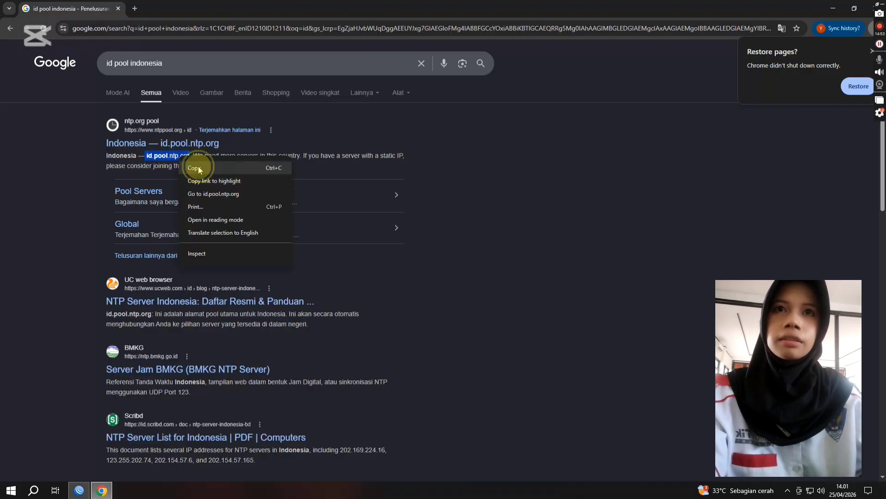
left_click(194, 169)
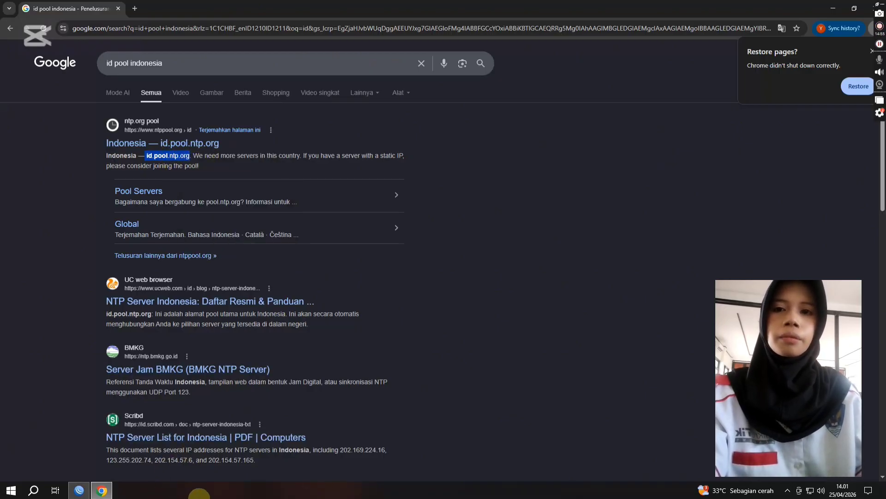
Step: Switch back to WinBox, set the SNTP client's server DNS name to id.pool.ntp.org, and save the settings
left_click(79, 490)
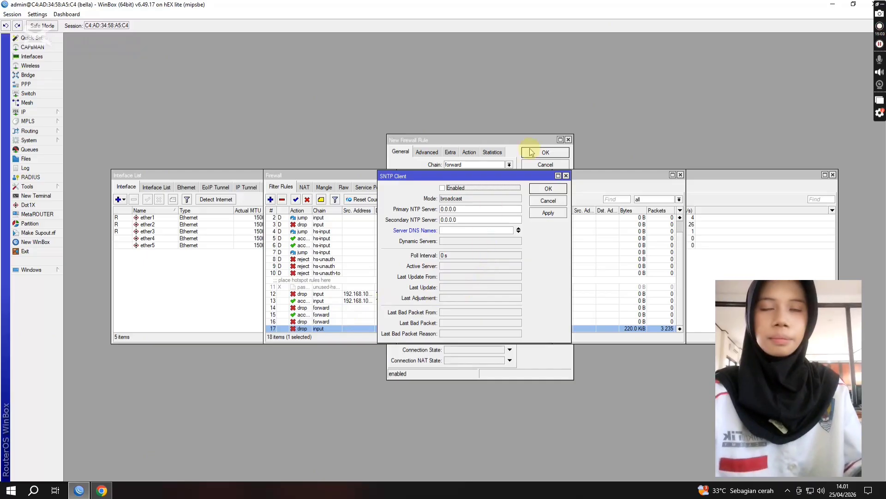
left_click(482, 231)
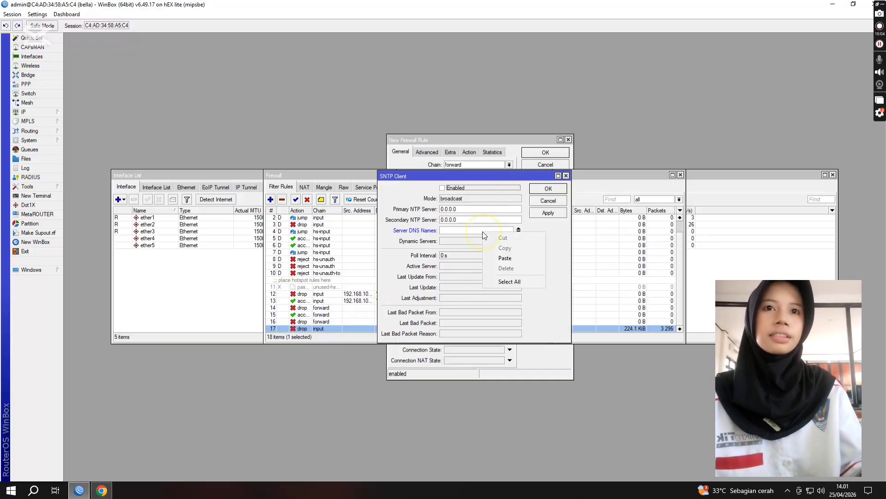
left_click(496, 259)
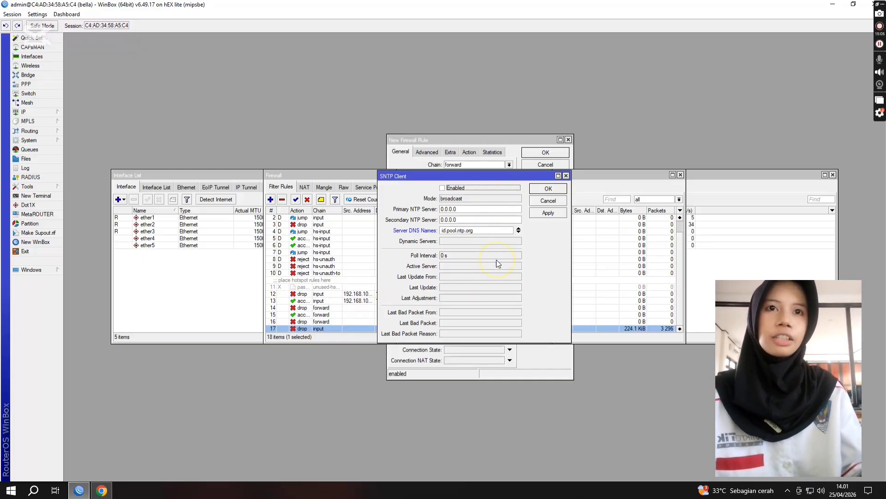
left_click(543, 213)
left_click(548, 189)
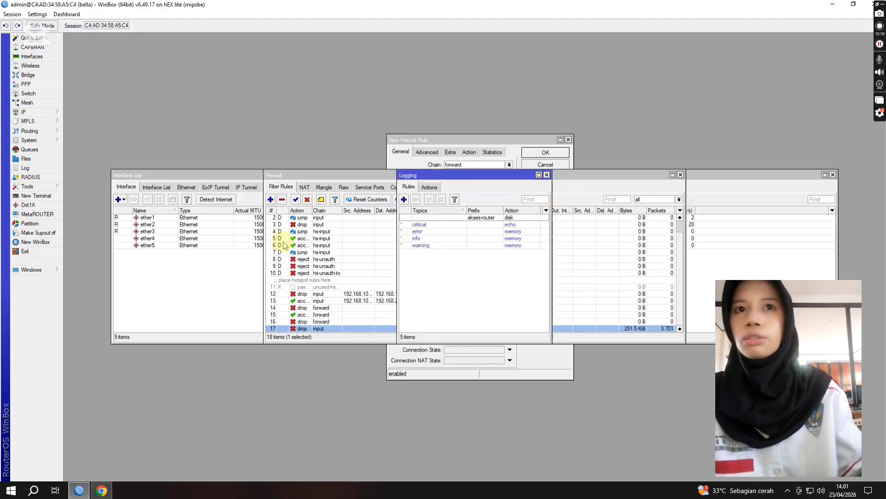
Step: Start a new RADIUS server entry with the address 172.0.0.1 and enter its shared secret
left_click(30, 177)
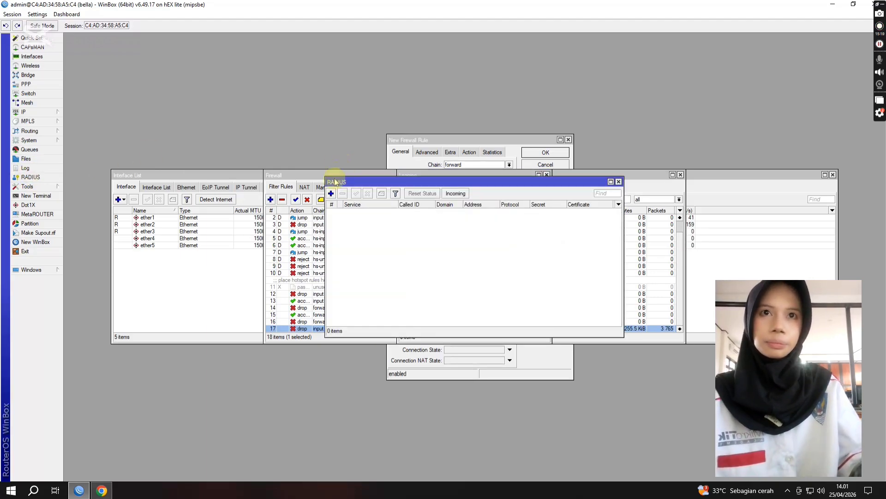
left_click(331, 193)
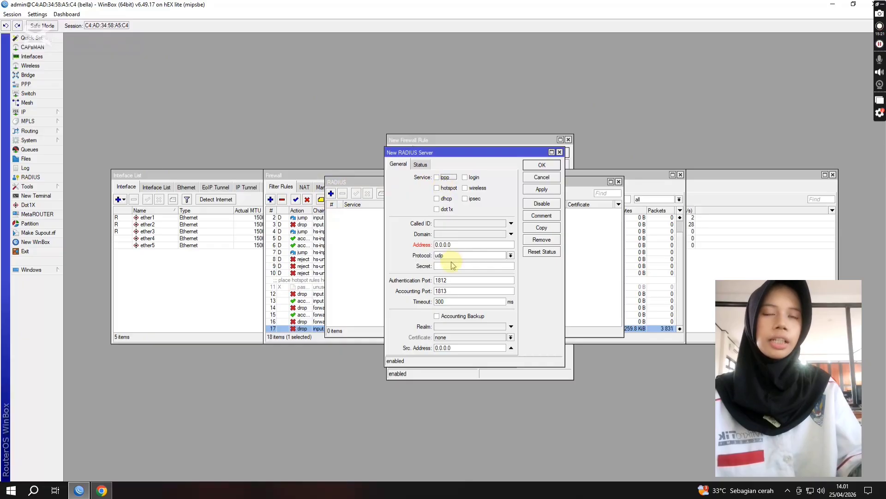
left_click(470, 245)
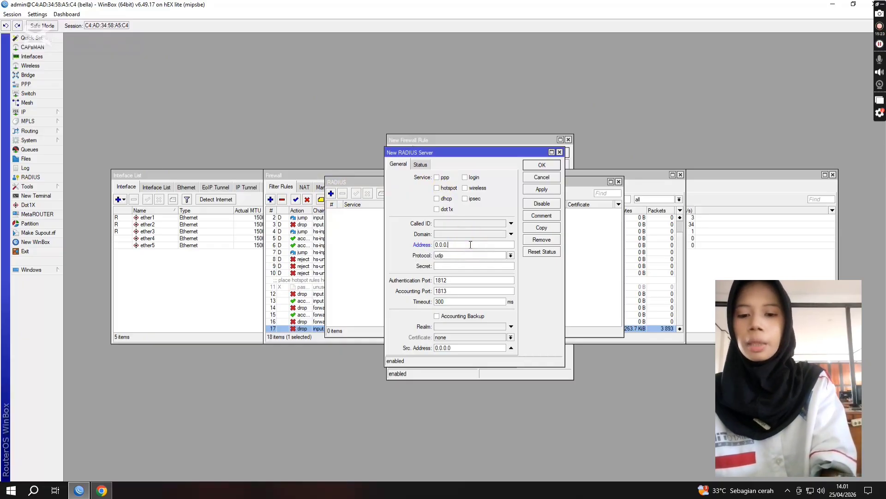
key("BackSpace")
key("BackSpace")
key("BackSpace")
key("BackSpace")
key("BackSpace")
key("BackSpace")
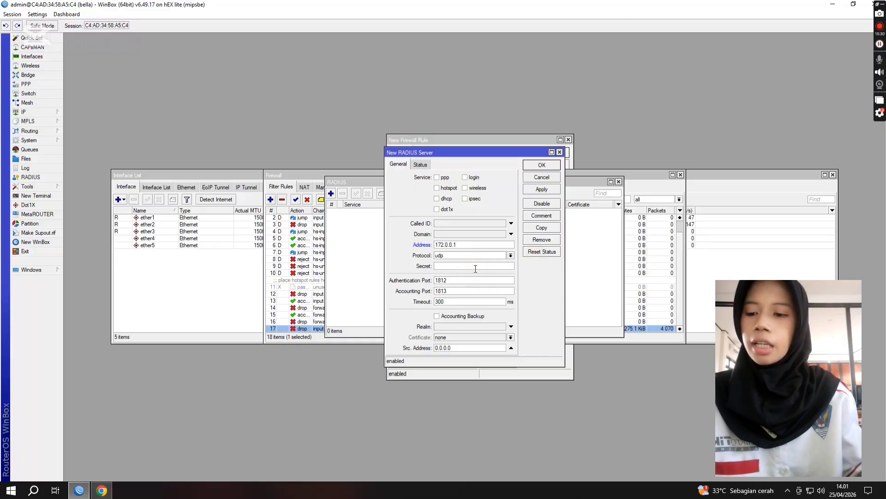
Step: Enable the hotspot and login services for the new RADIUS server and save it
left_click(441, 189)
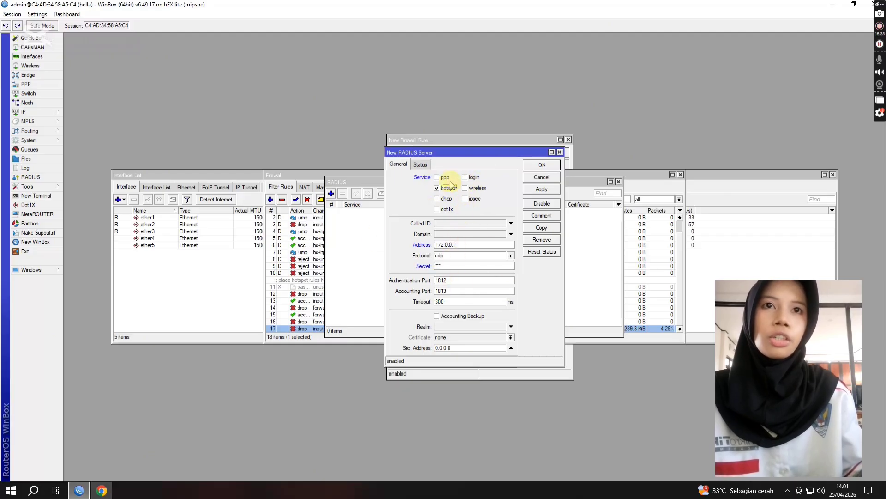
left_click(471, 179)
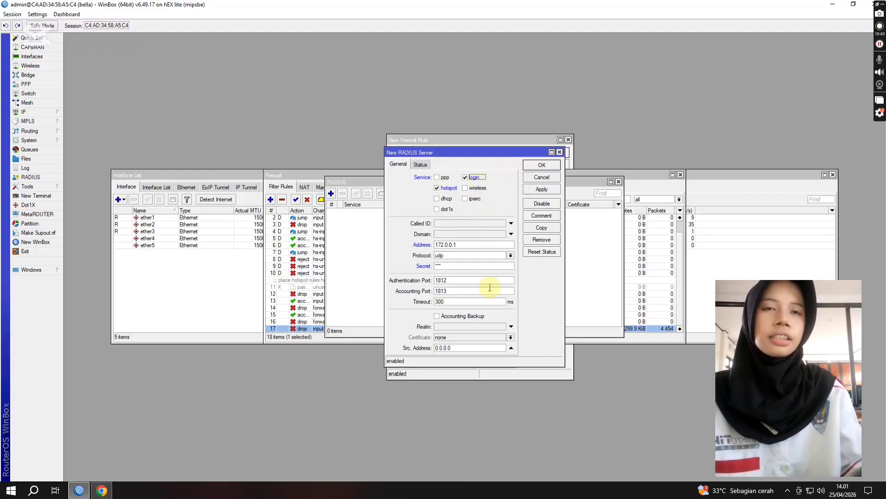
left_click(538, 189)
left_click(541, 165)
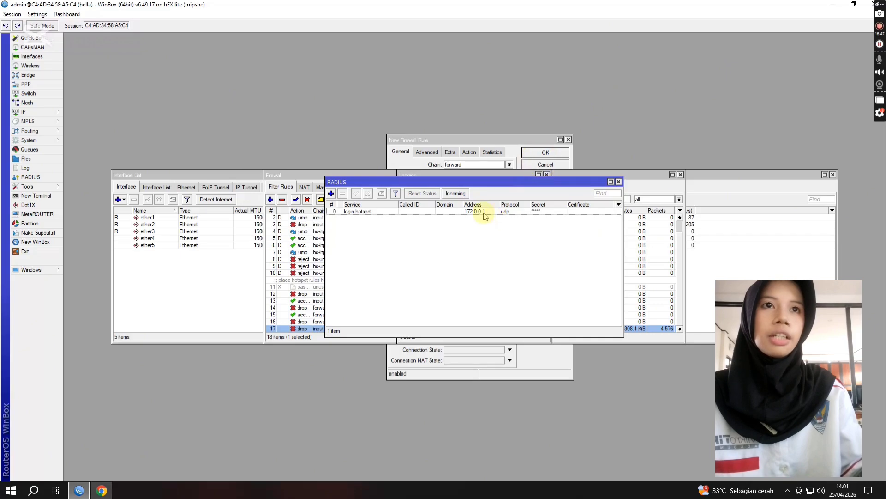
Step: Enable acceptance of incoming RADIUS requests and save the setting
left_click(460, 193)
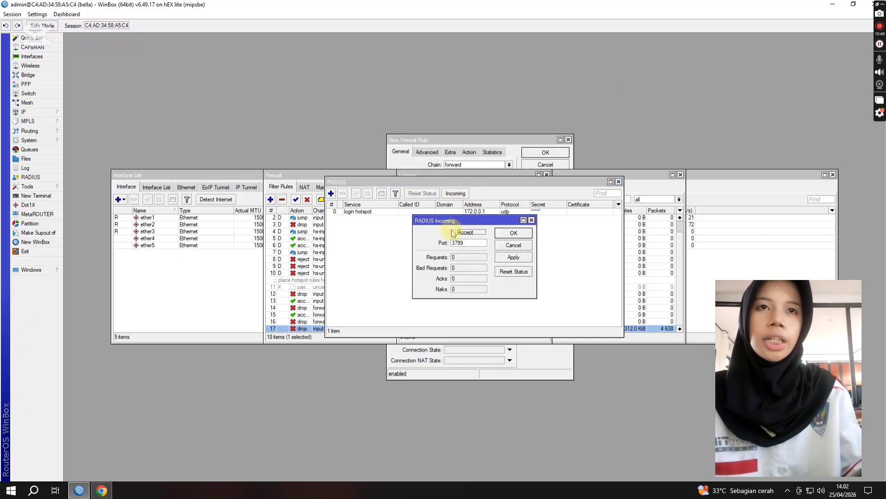
left_click(453, 233)
left_click(513, 257)
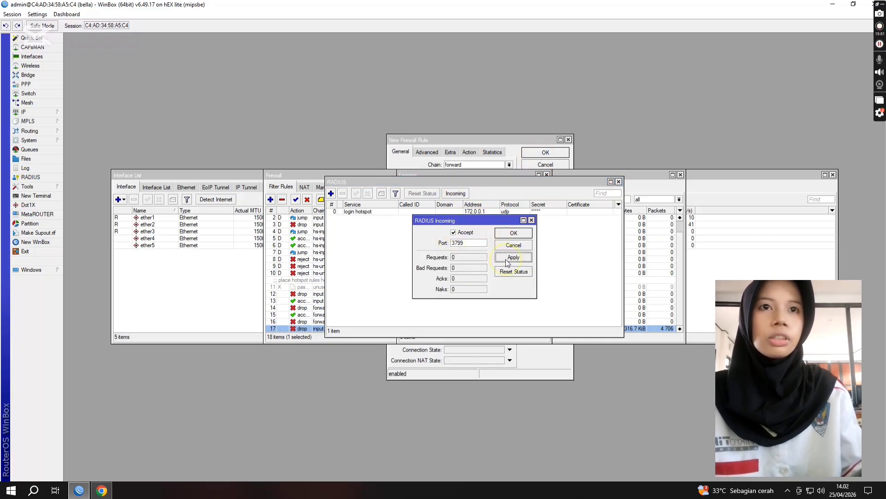
left_click(513, 233)
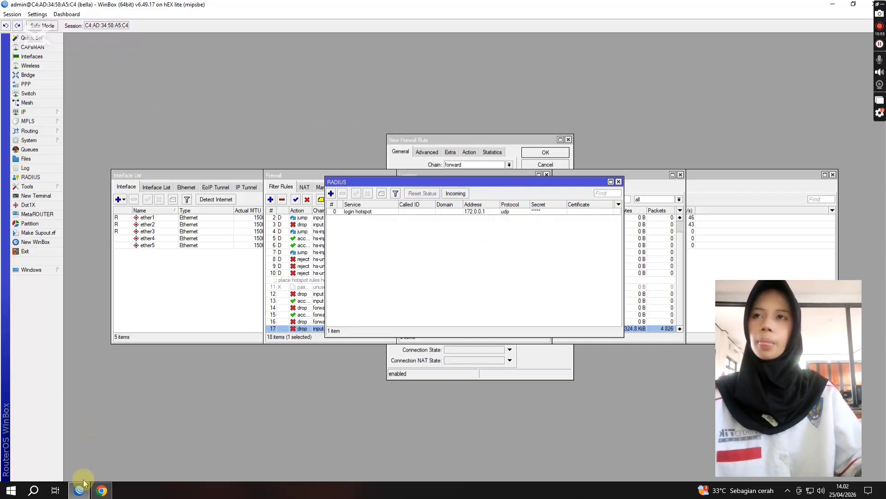
Step: Switch to Chrome, open 192.168.100.9/userman, and log in to User Manager as admin
left_click(34, 490)
left_click(221, 245)
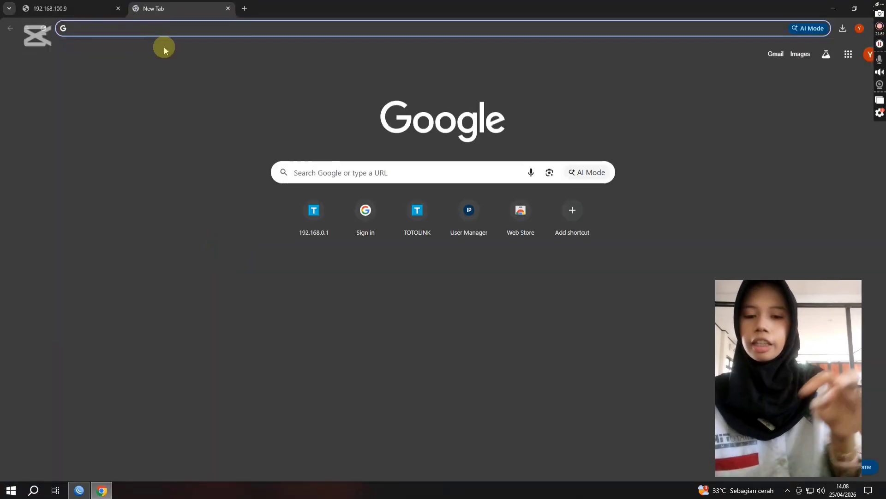
type("192.168")
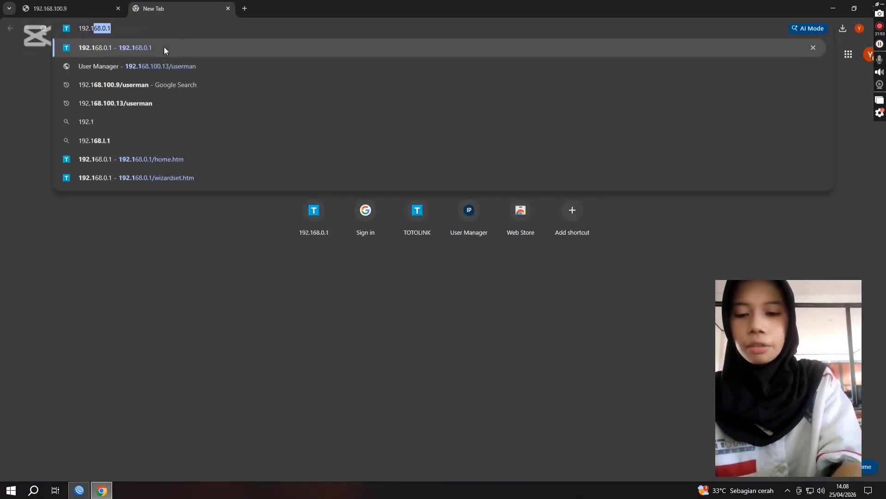
type(".100.9")
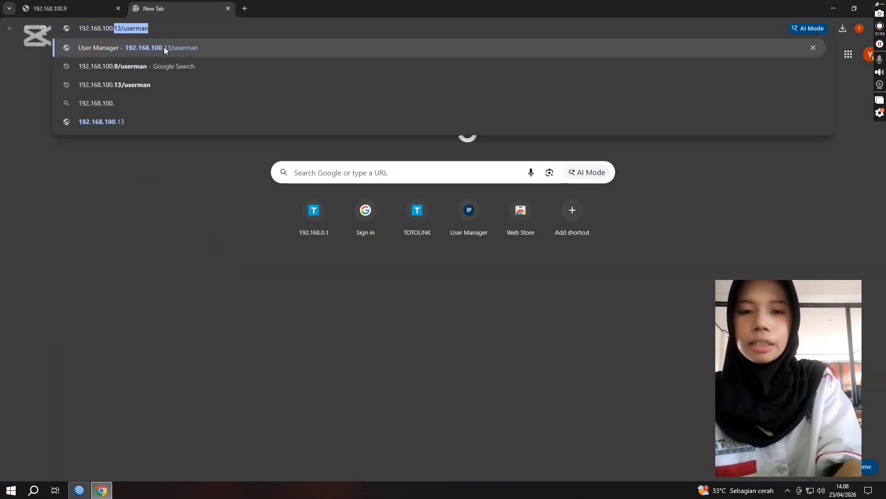
type("/us")
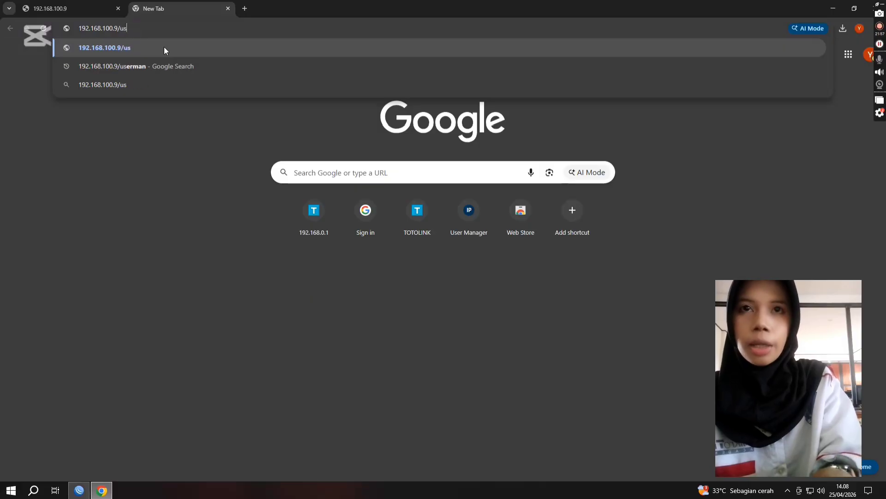
type("erman")
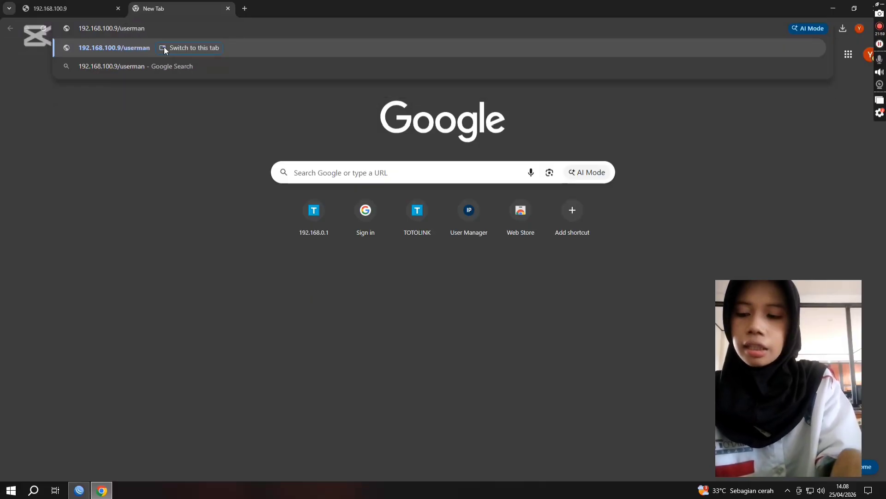
key("Return")
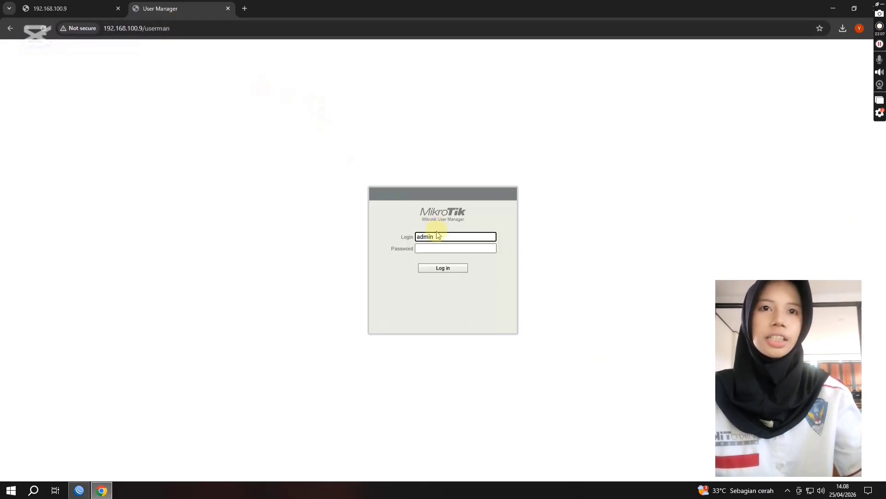
left_click(442, 268)
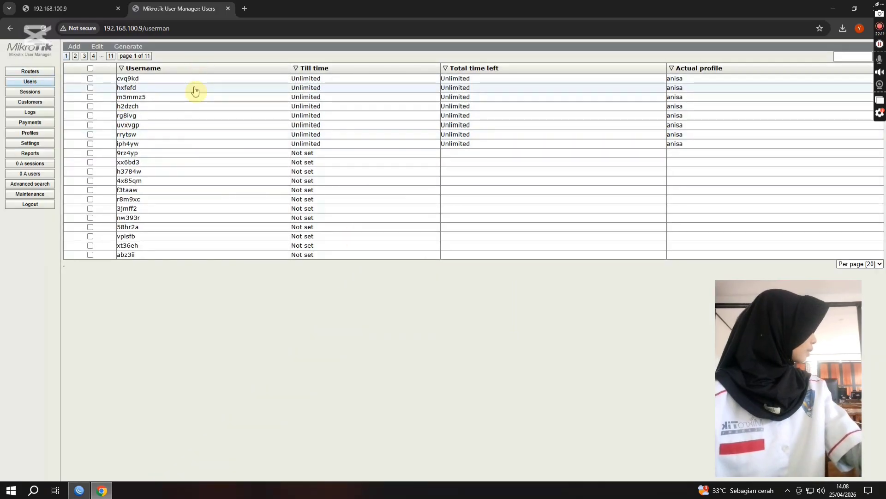
Step: Create a User Manager profile named after the router's identity
left_click(32, 134)
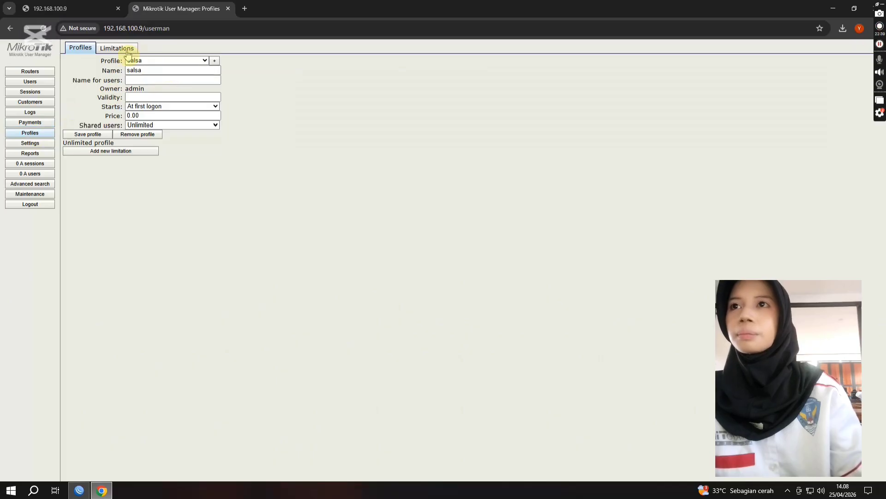
left_click(215, 61)
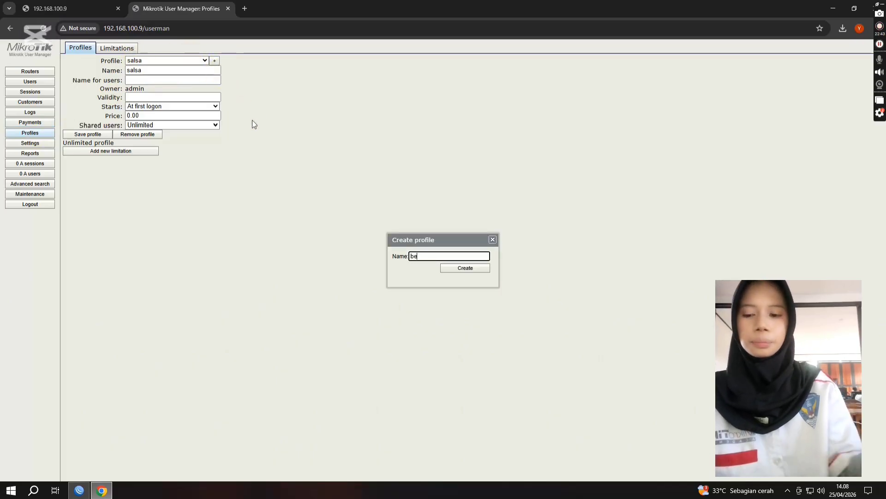
left_click(463, 269)
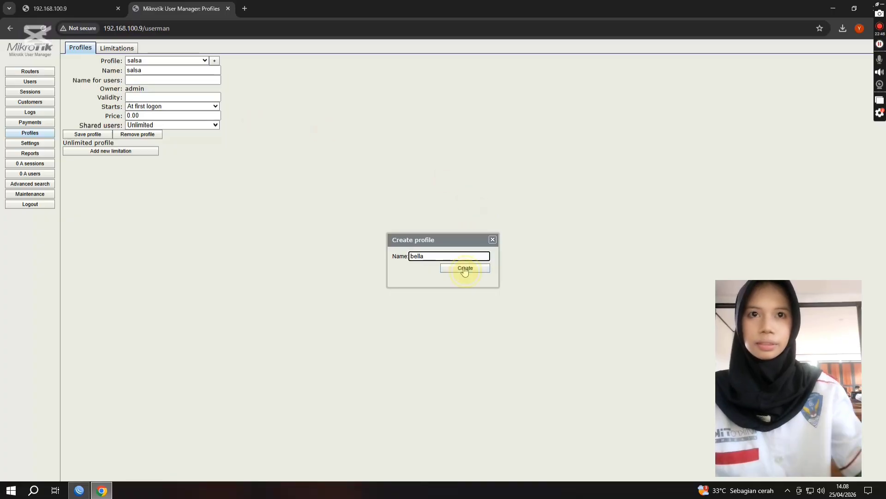
Step: Set the new profile's shared users to Unlimited and save the profile
left_click(181, 128)
left_click(181, 144)
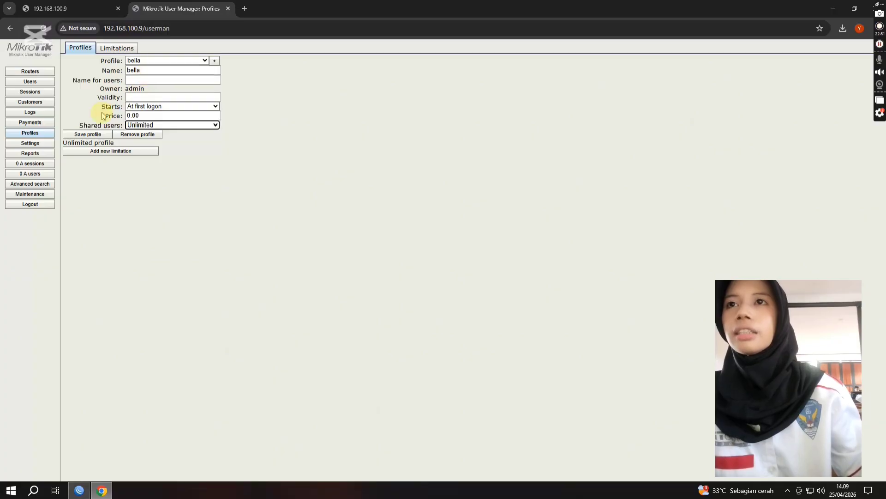
left_click(94, 135)
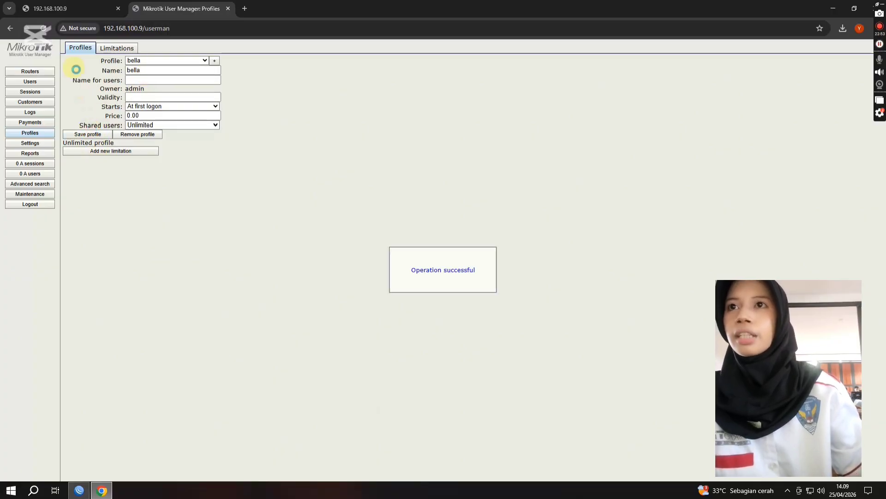
Step: Start a new profile limitation and name it VOUCHER 5 GB
left_click(125, 51)
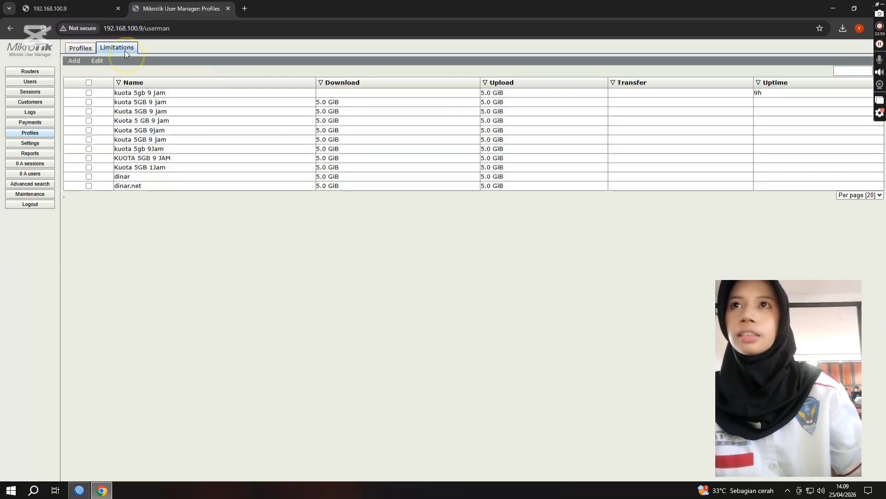
left_click(81, 48)
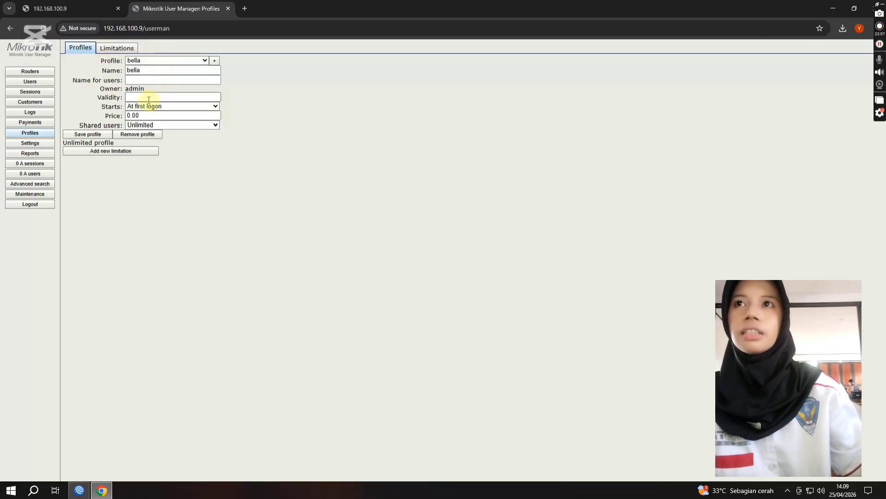
left_click(118, 48)
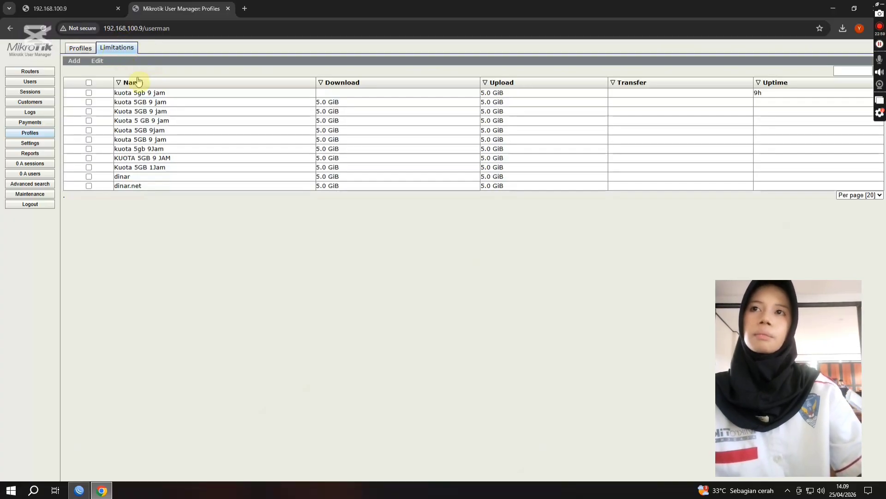
left_click(74, 61)
left_click(76, 70)
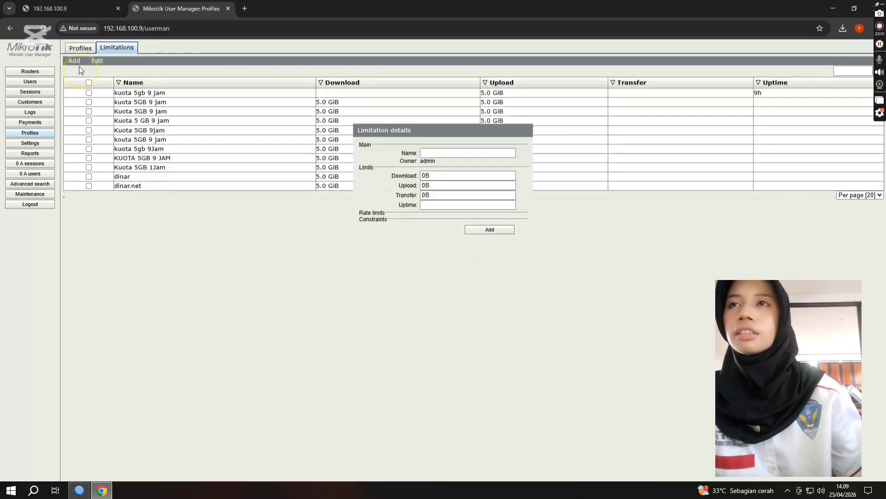
left_click(438, 153)
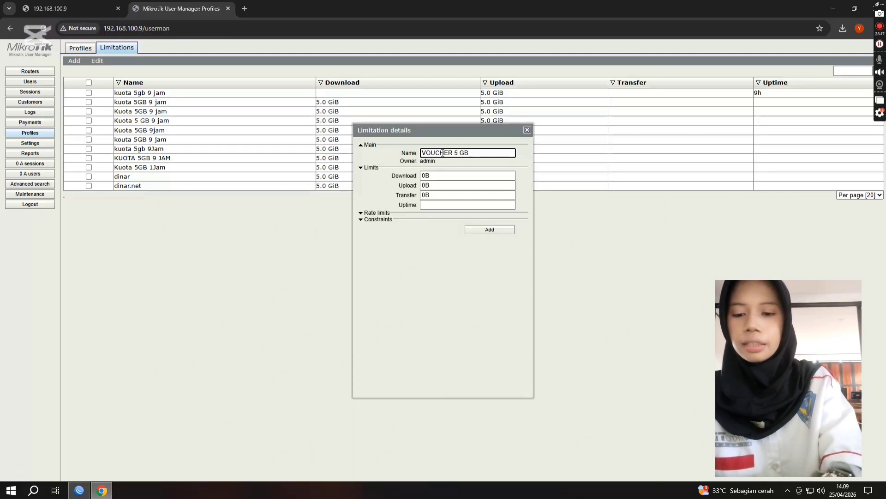
Step: Limit the voucher's download and upload to 5 GB each and its uptime to 9h, and add the limitation
left_click(440, 175)
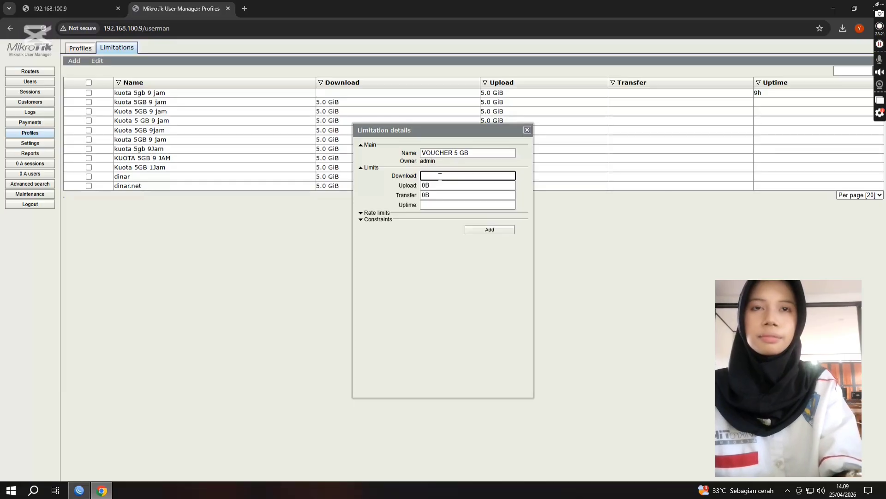
type("5g")
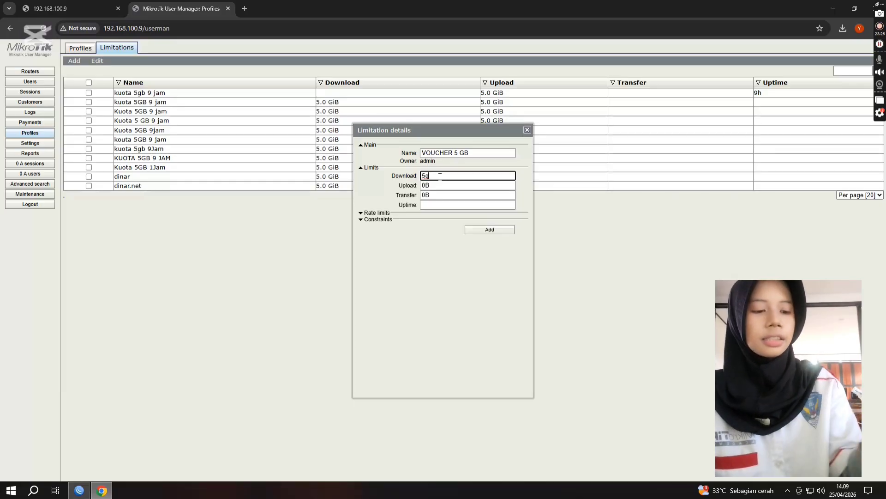
left_click(450, 188)
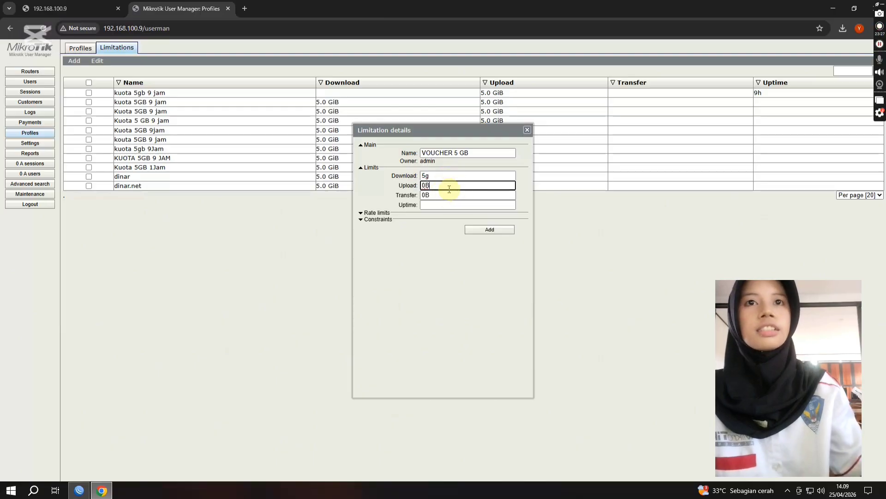
key("BackSpace")
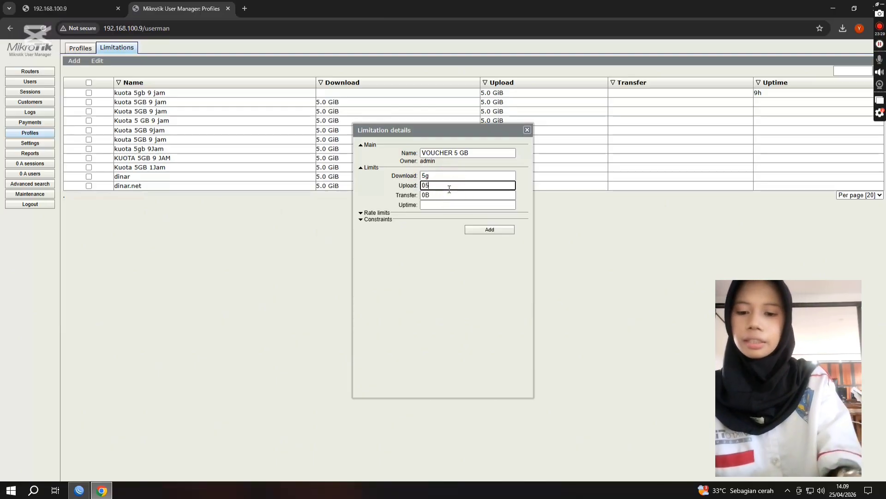
left_click(456, 197)
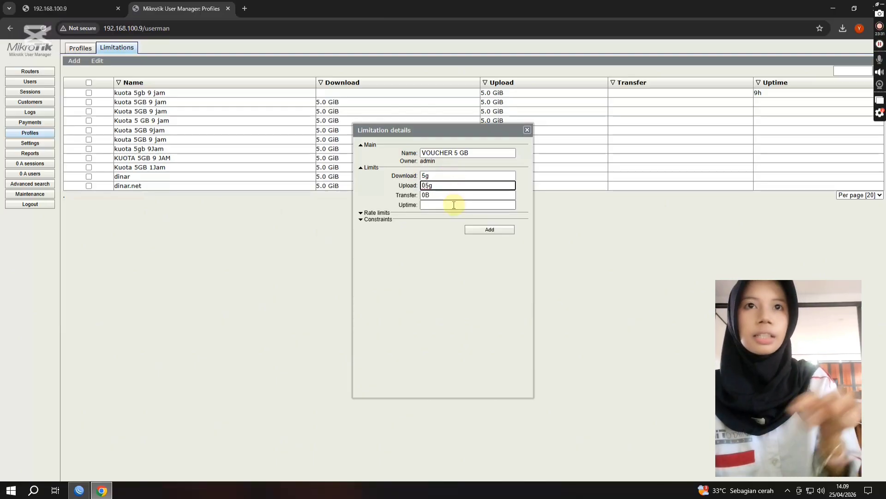
left_click(454, 205)
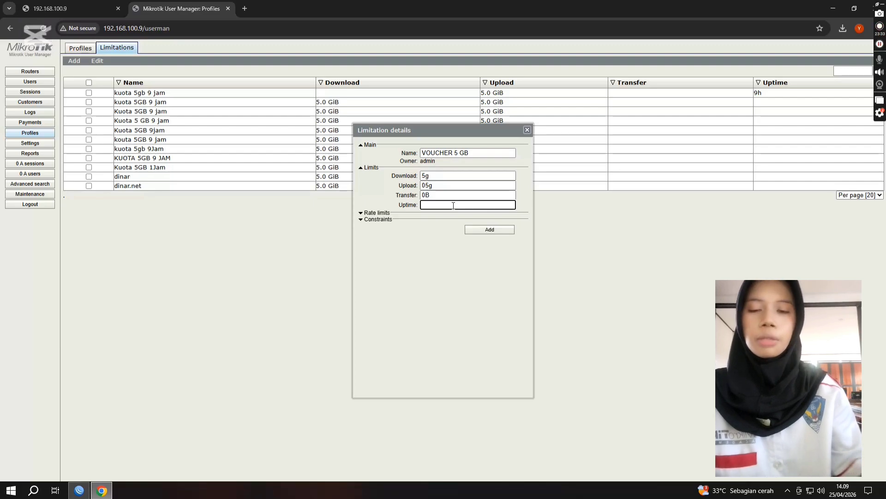
left_click(480, 231)
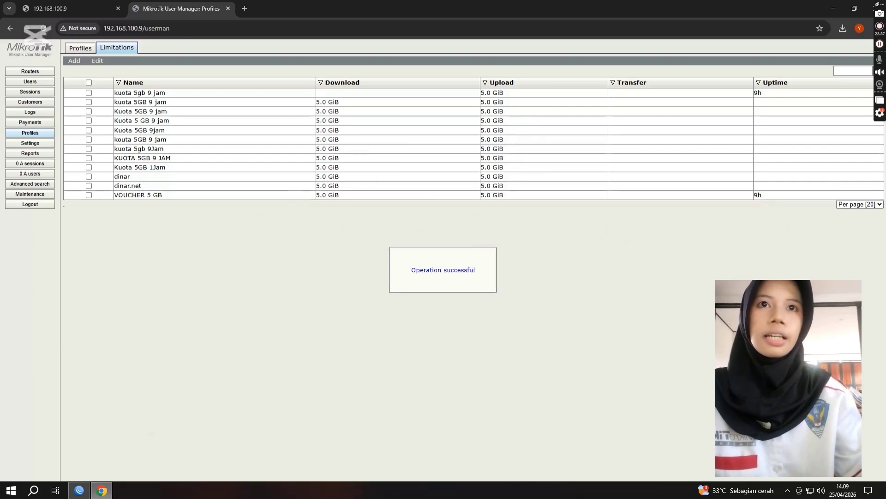
Step: Generate a batch of 20 users assigned to the newly created profile, and close the user details form
left_click(30, 82)
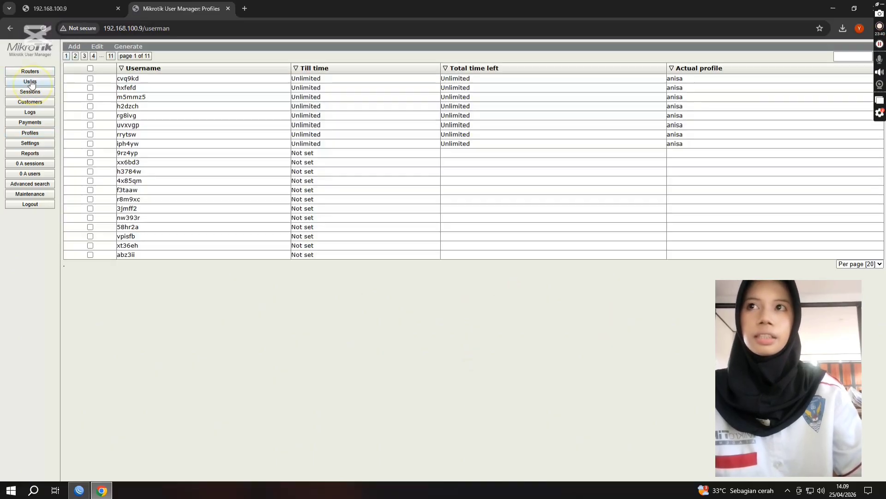
left_click(74, 47)
left_click(74, 67)
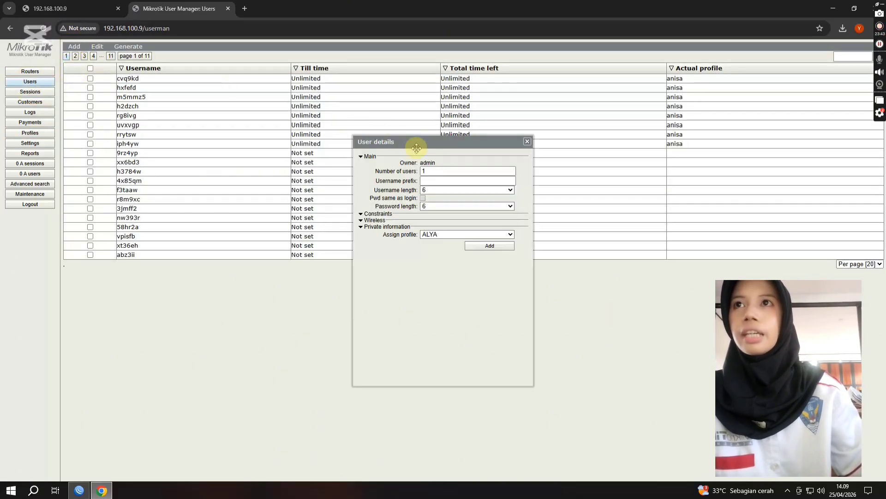
left_click(434, 170)
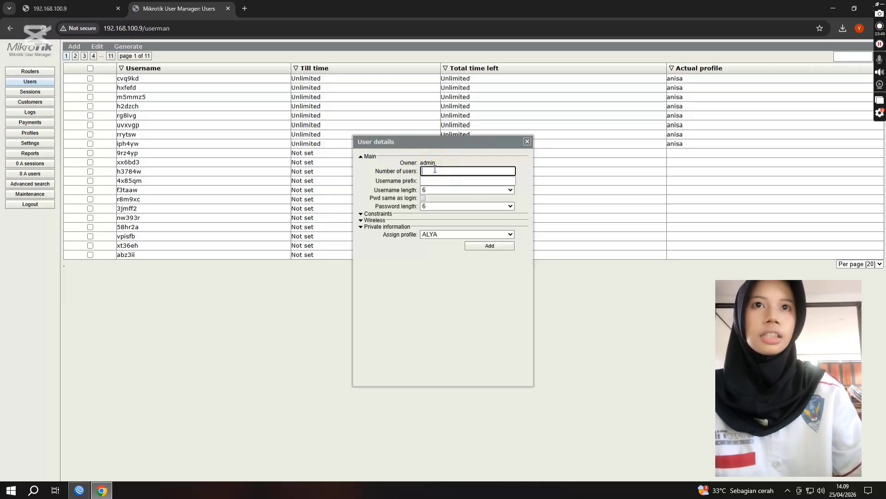
left_click(465, 233)
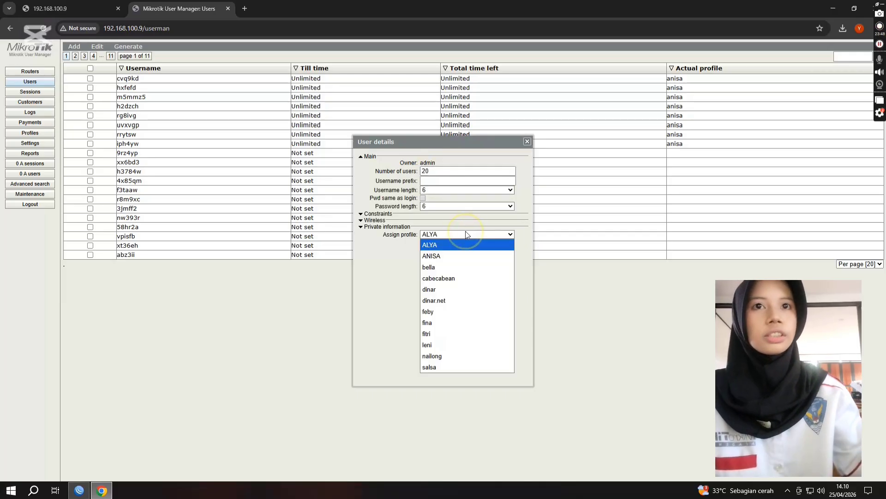
left_click(457, 264)
left_click(492, 248)
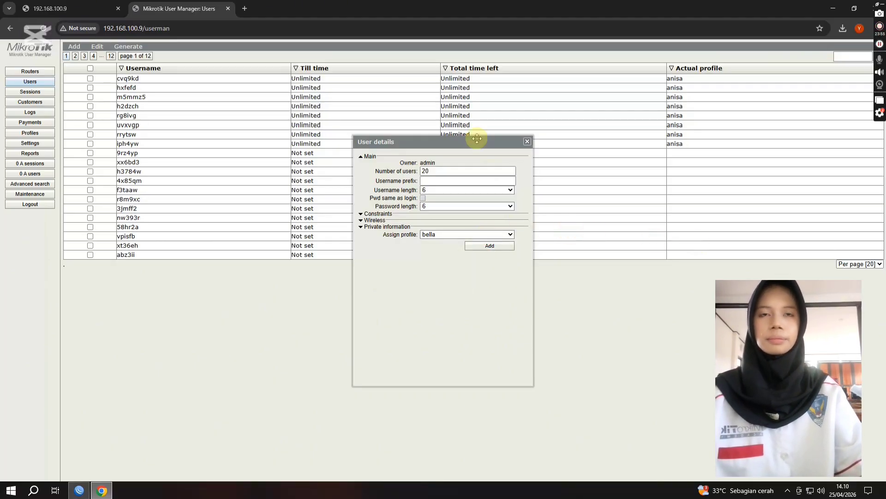
left_click(527, 141)
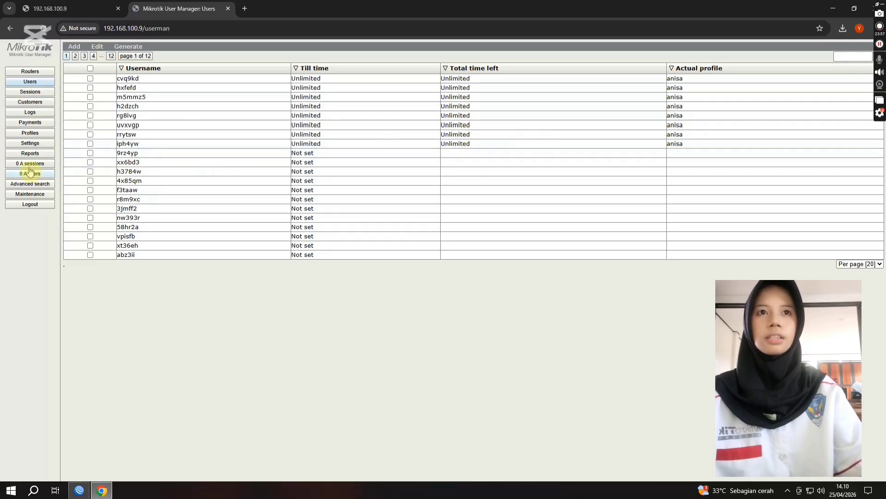
Step: Copy the complete header code of the first existing voucher template in the User Manager settings
left_click(28, 144)
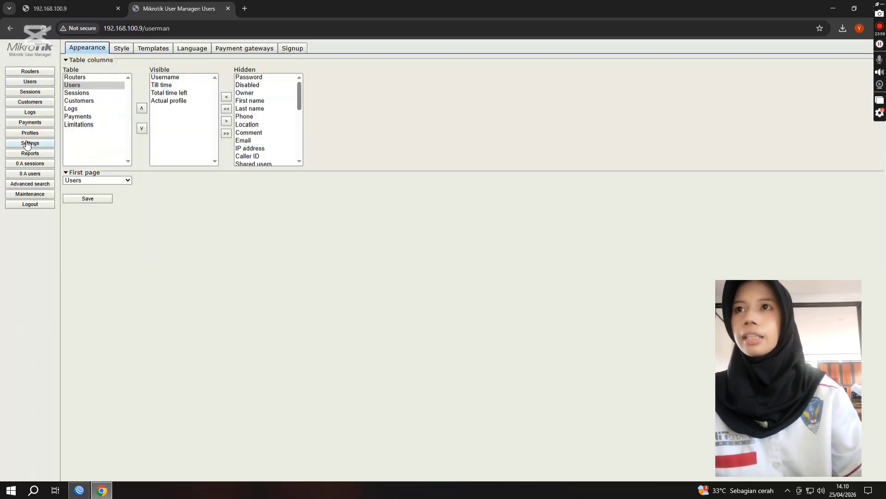
left_click(162, 51)
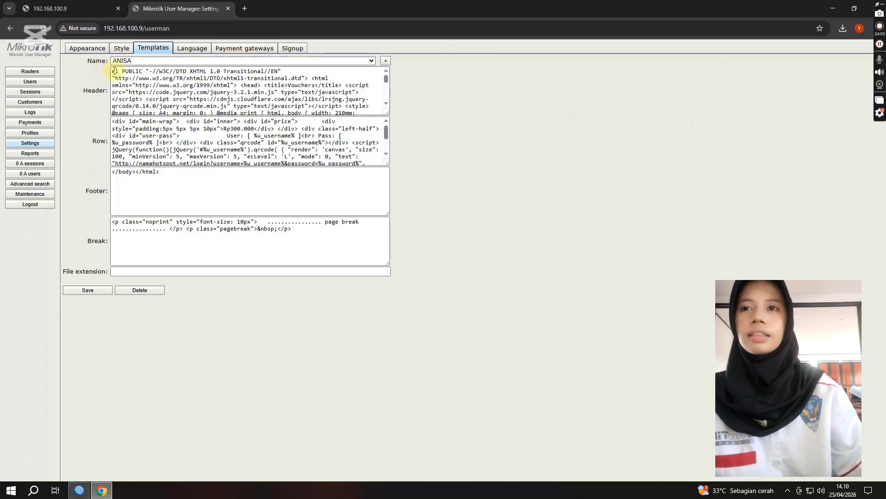
left_click_drag(113, 73, 369, 168)
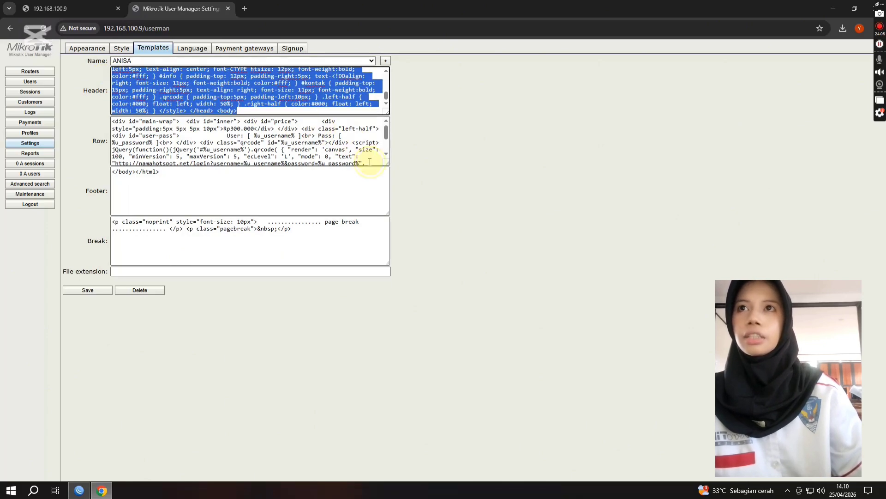
right_click(278, 92)
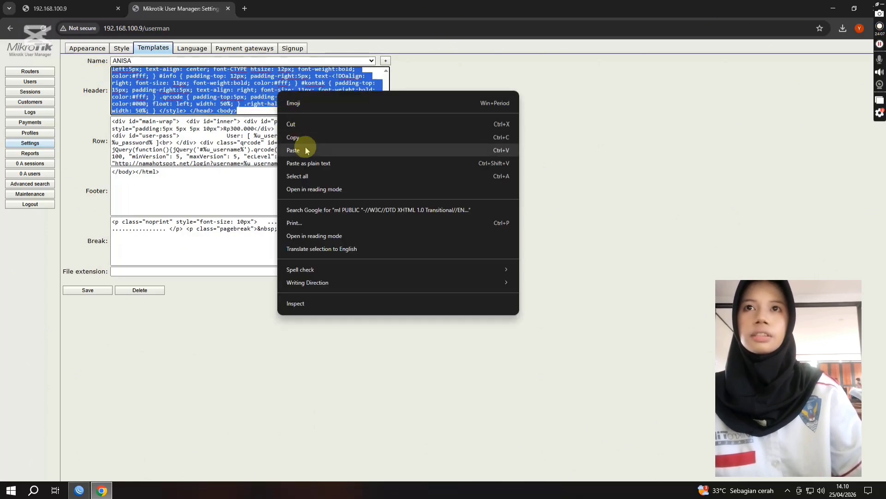
left_click(303, 139)
Step: Create a voucher template with the same name as the new profile
left_click(386, 61)
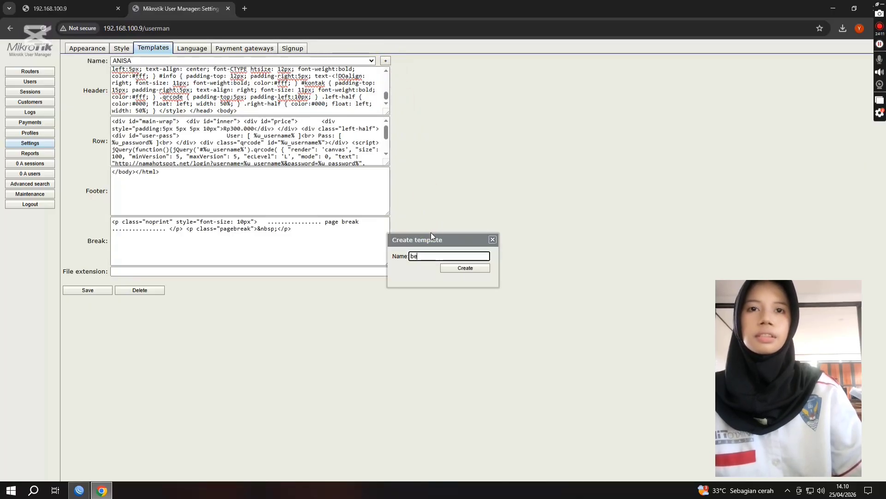
type("bella")
left_click(462, 268)
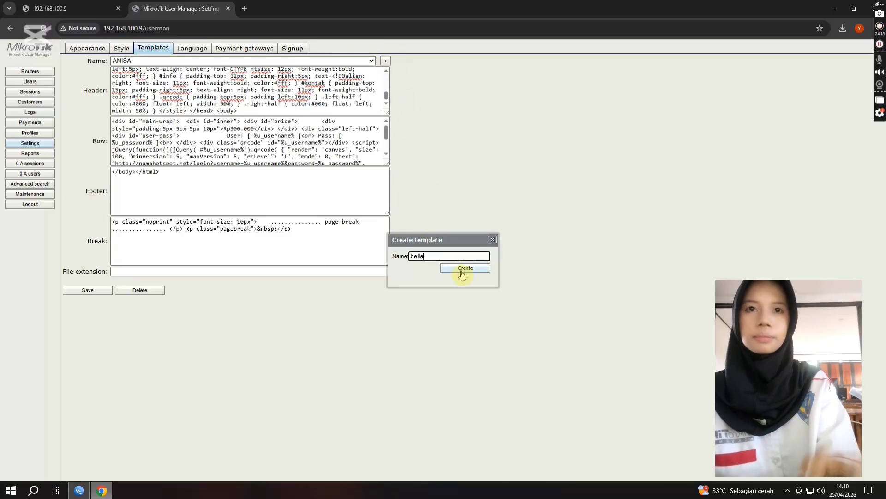
Step: Paste the copied code into the new template's Header section and save the template
right_click(198, 80)
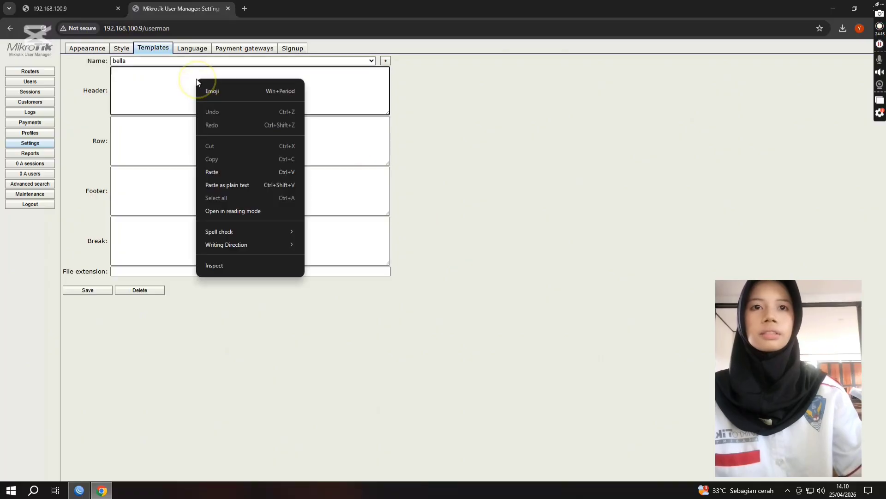
left_click(229, 172)
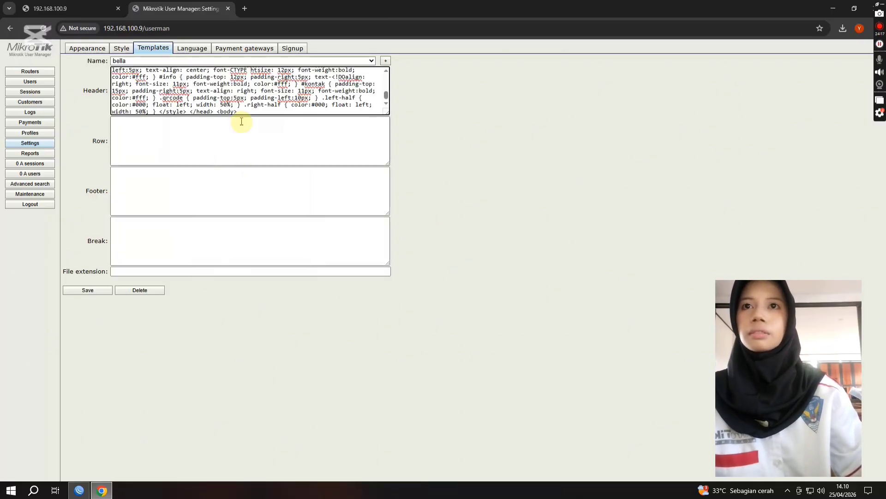
key("BackSpace")
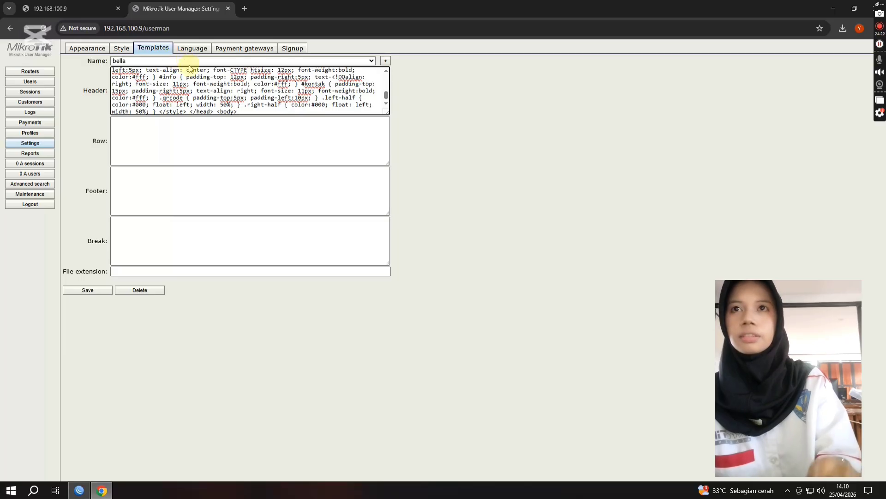
left_click(89, 290)
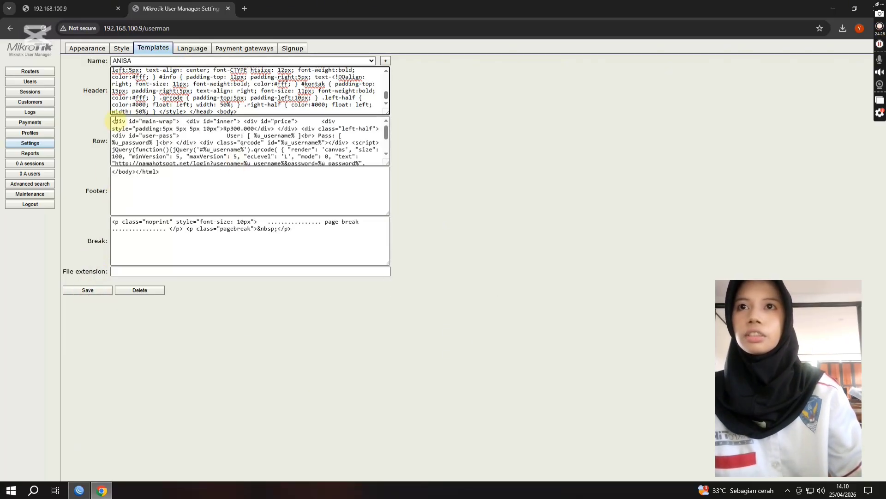
Step: Copy the complete row code of the first existing template into the new template's Row section
left_click_drag(112, 121, 326, 171)
right_click(281, 146)
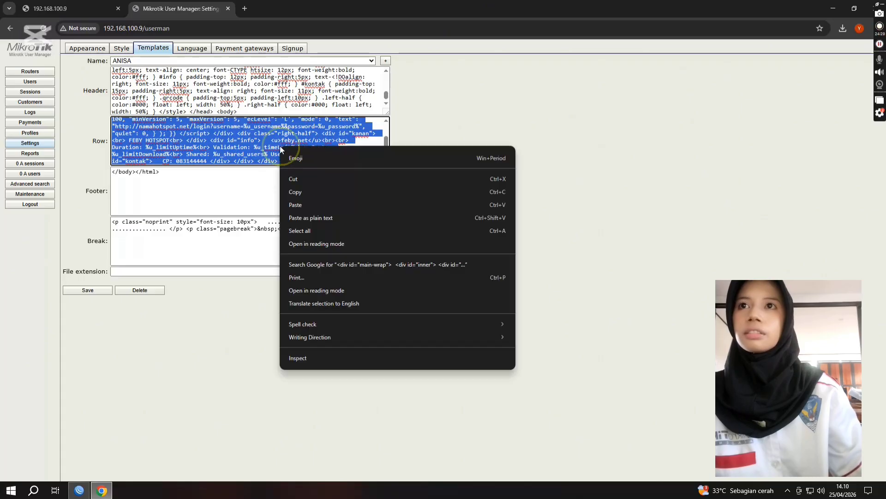
left_click(296, 193)
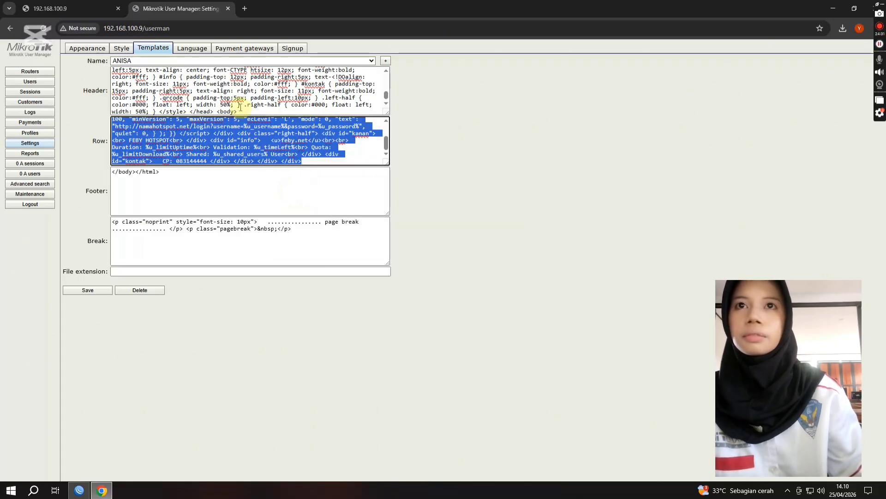
left_click(207, 60)
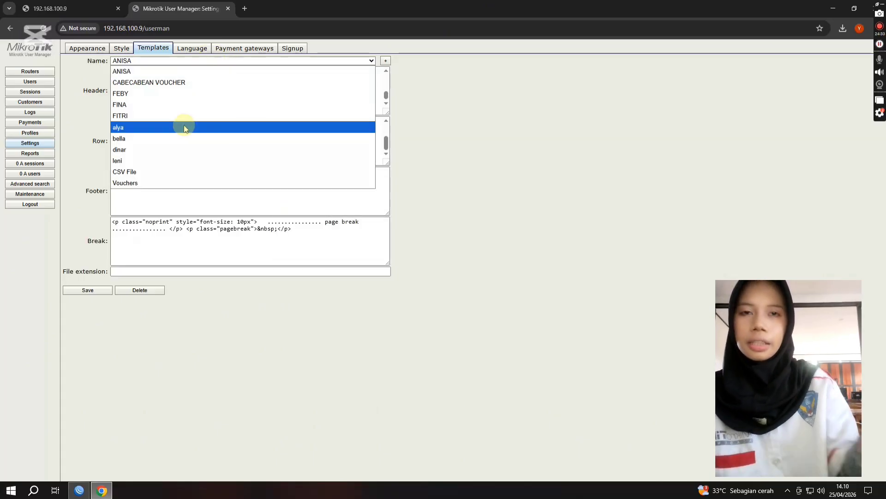
left_click(179, 138)
left_click(130, 130)
right_click(130, 128)
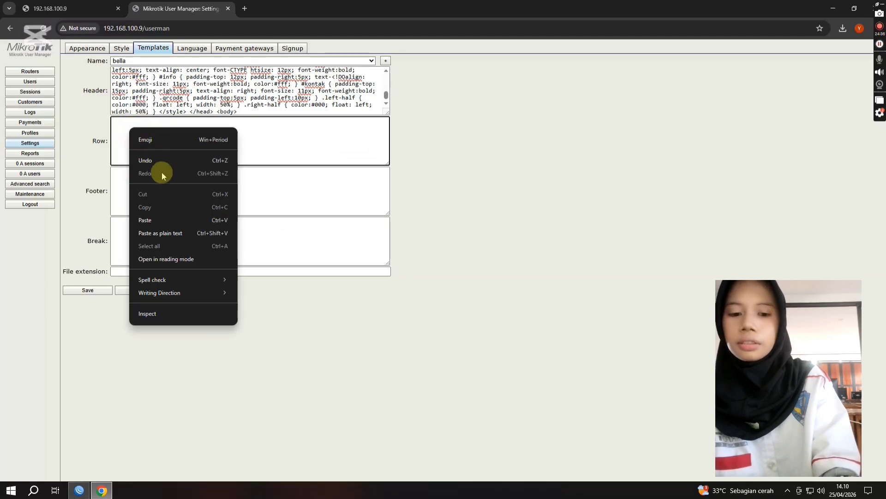
left_click(166, 219)
scroll(221, 143, "up", 5)
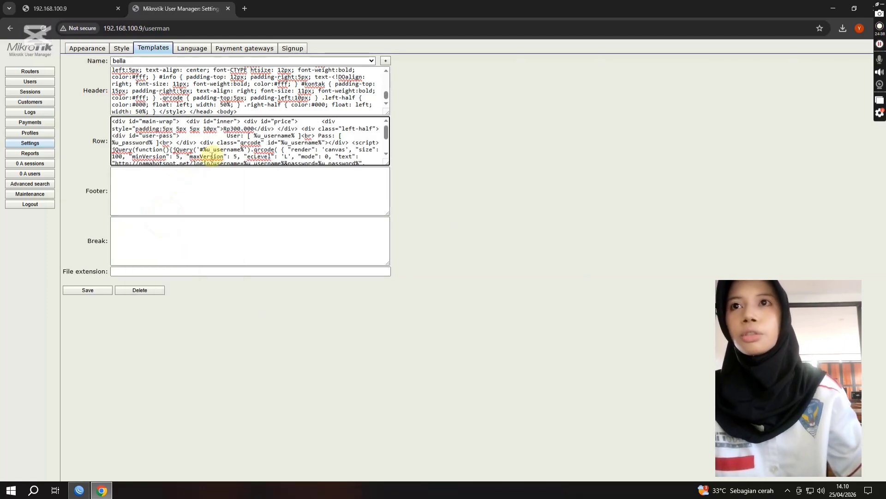
Step: Change the voucher price in the new template's Row code to Rp1.000
left_click(241, 128)
key("BackSpace")
key("BackSpace")
key("BackSpace")
type("1")
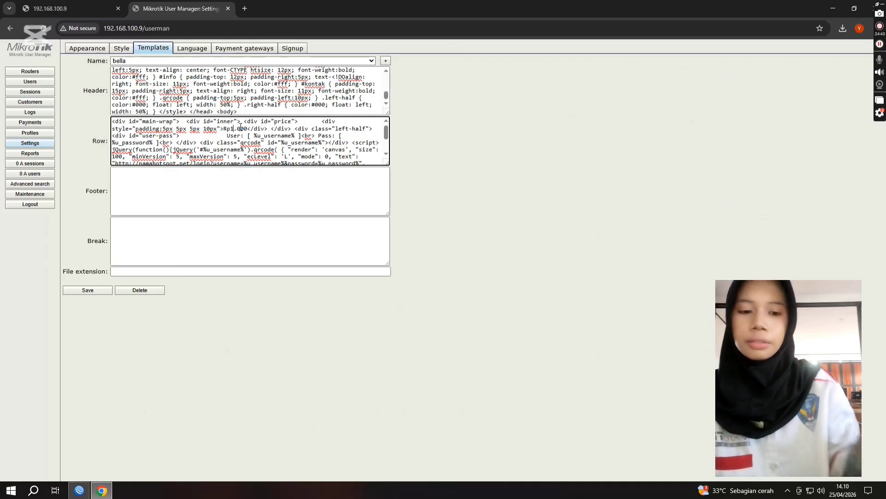
Step: Replace the name before HOTSPOT in the Row code with the new template's name in capital letters
scroll(135, 155, "down", 2)
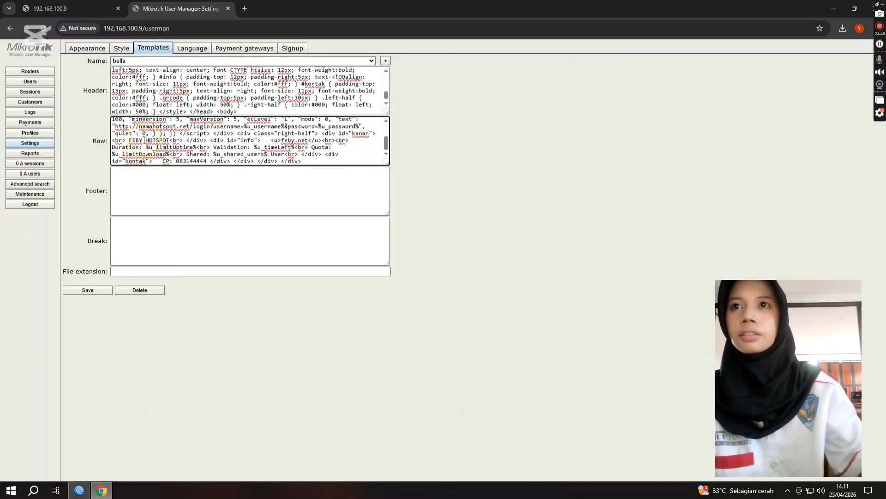
key("BackSpace")
key("BackSpace")
key("BackSpace")
key("BackSpace")
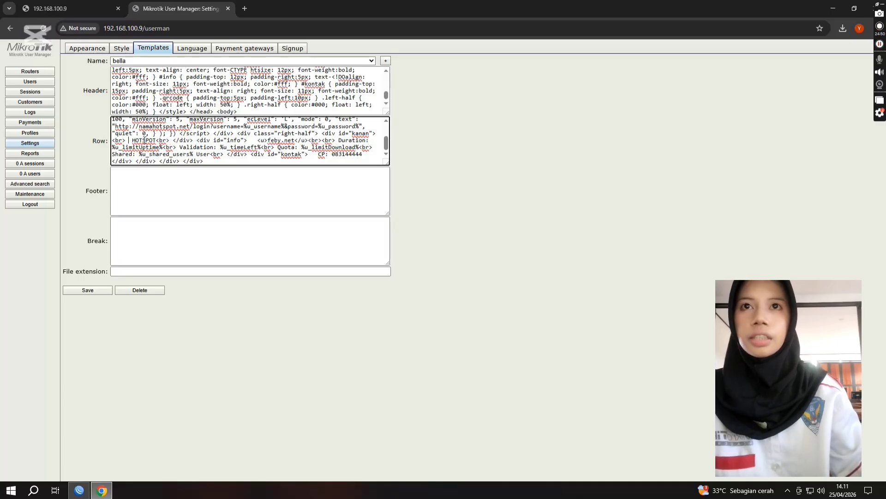
type("BELLA")
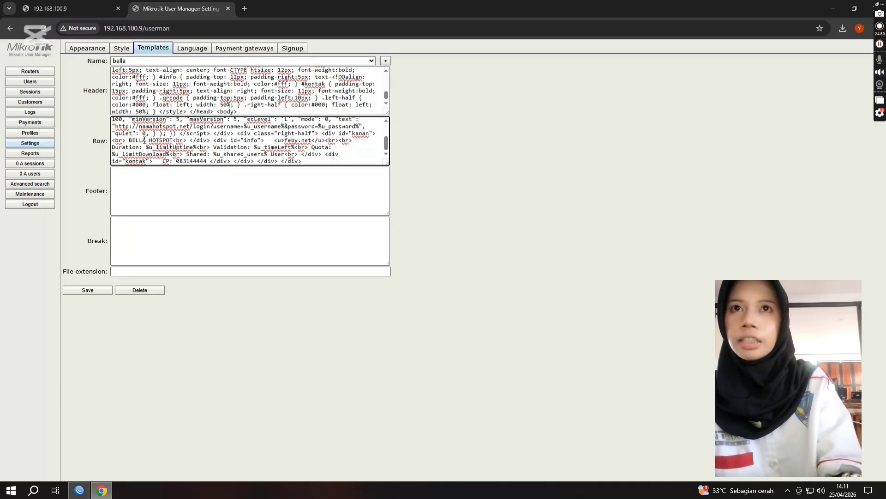
Step: Replace the underlined .net domain name in the Row code's info section with the new template's name in lowercase
left_click(296, 140)
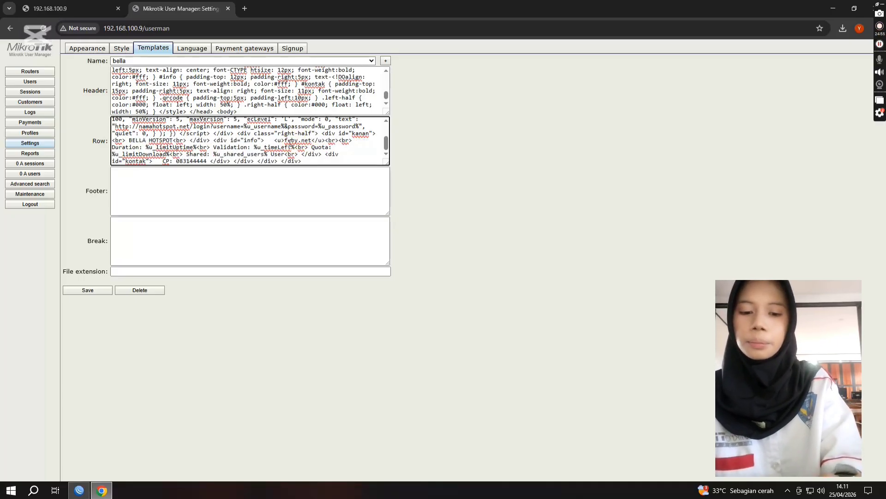
key("BackSpace")
key("BackSpace")
key("BackSpace")
key("BackSpace")
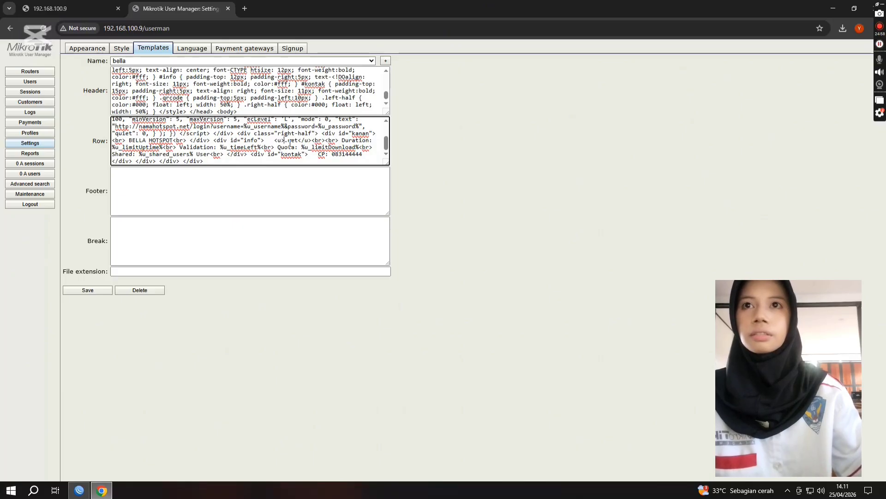
type("bella")
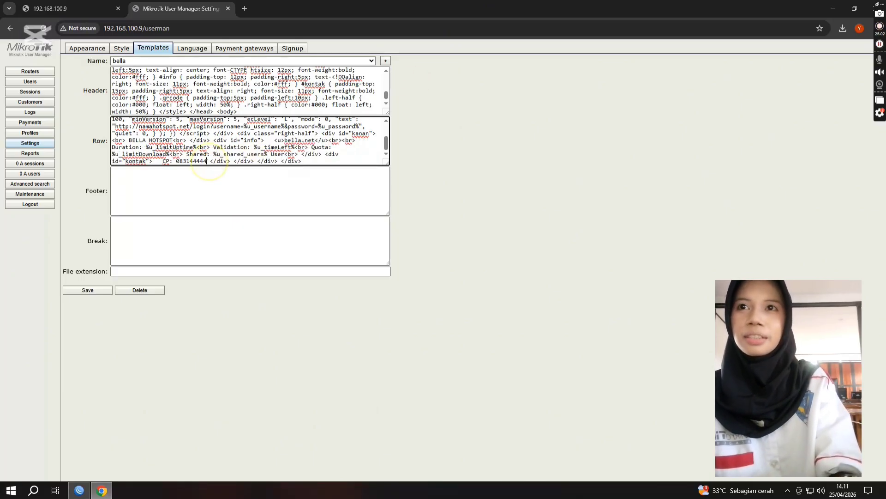
Step: Replace the CP contact phone number in the Row code with the new contact's number and save the template
key("BackSpace")
key("BackSpace")
key("BackSpace")
key("BackSpace")
key("BackSpace")
key("BackSpace")
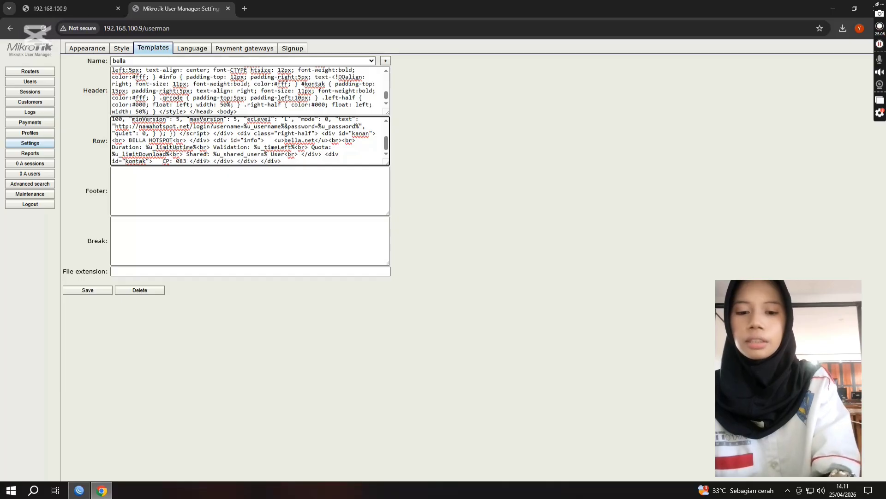
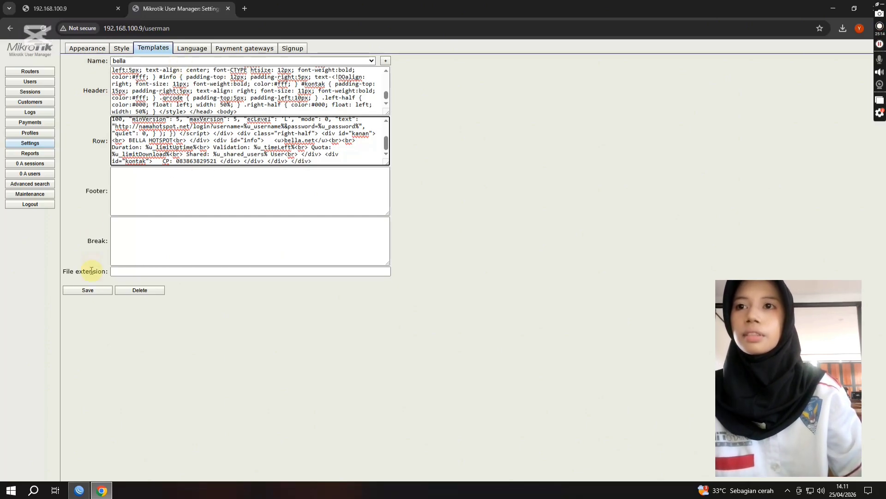
left_click(87, 290)
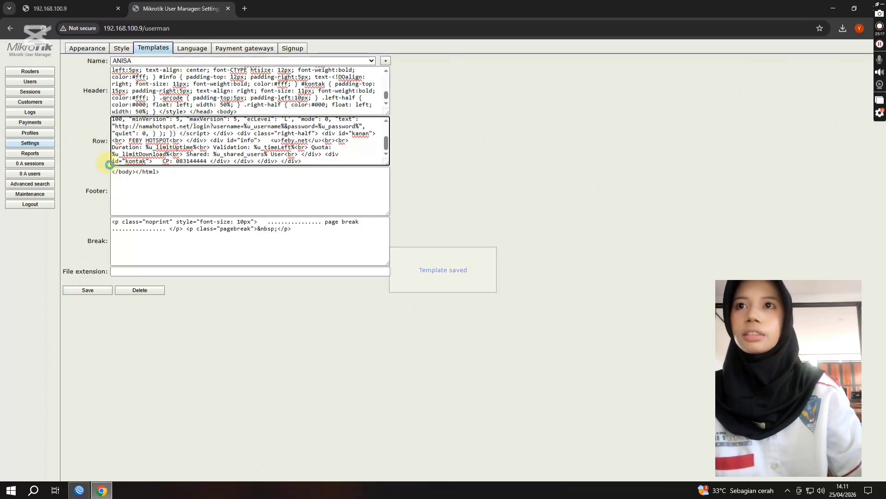
Step: Copy the footer code </body></html> from the first existing template into the new template's Footer section and save the template
left_click_drag(113, 172, 170, 174)
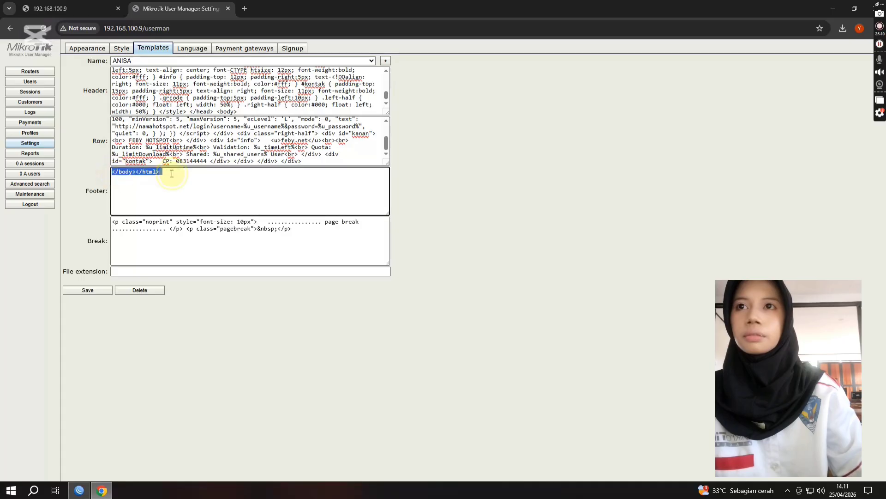
right_click(142, 175)
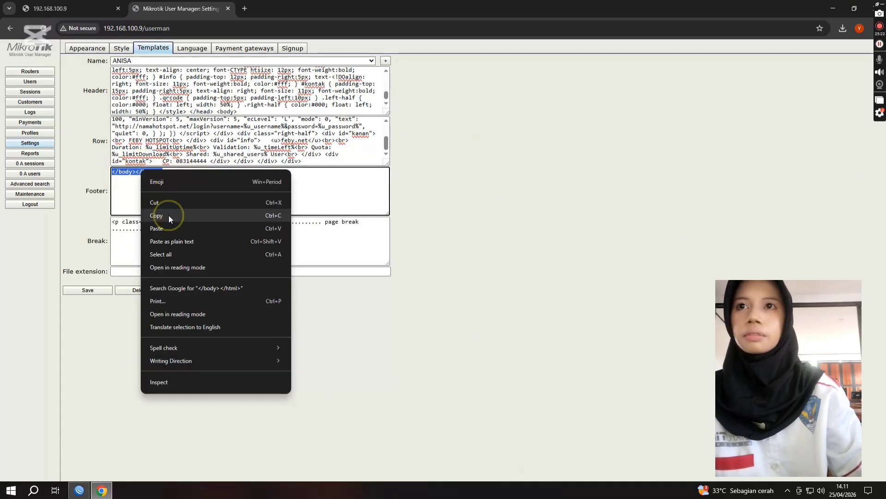
left_click(168, 213)
left_click(148, 62)
left_click(119, 139)
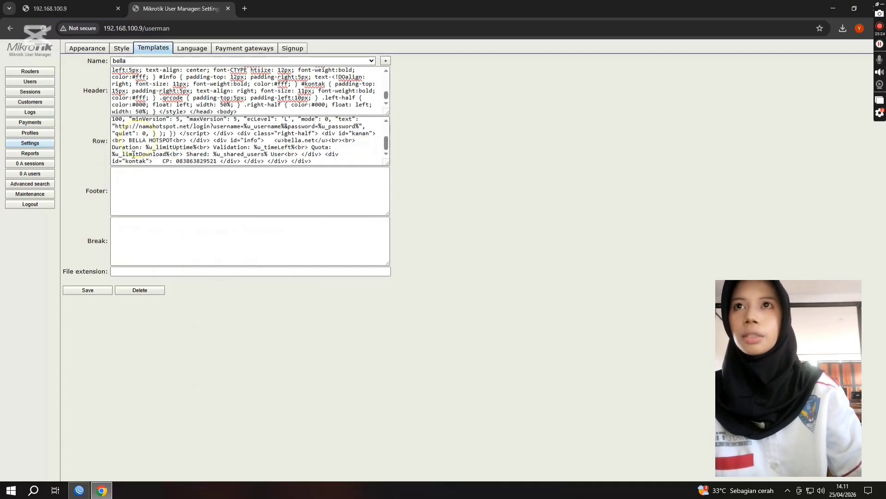
left_click(128, 187)
right_click(130, 187)
left_click(155, 278)
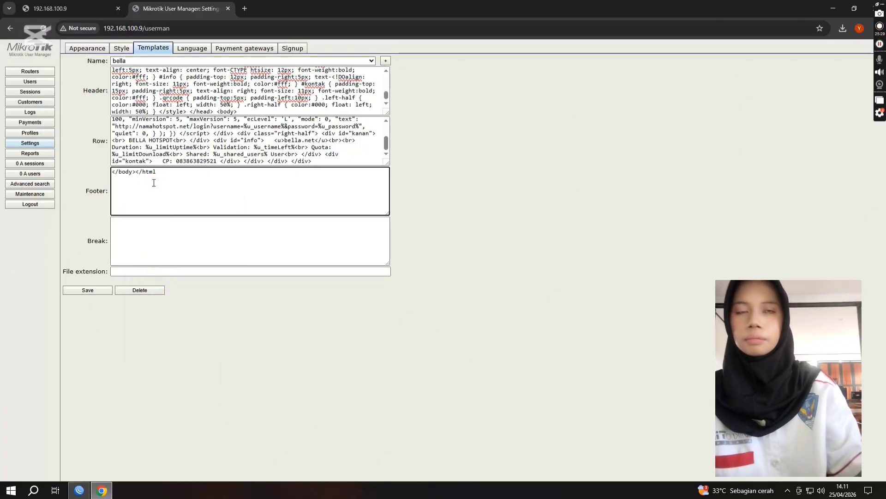
left_click(85, 290)
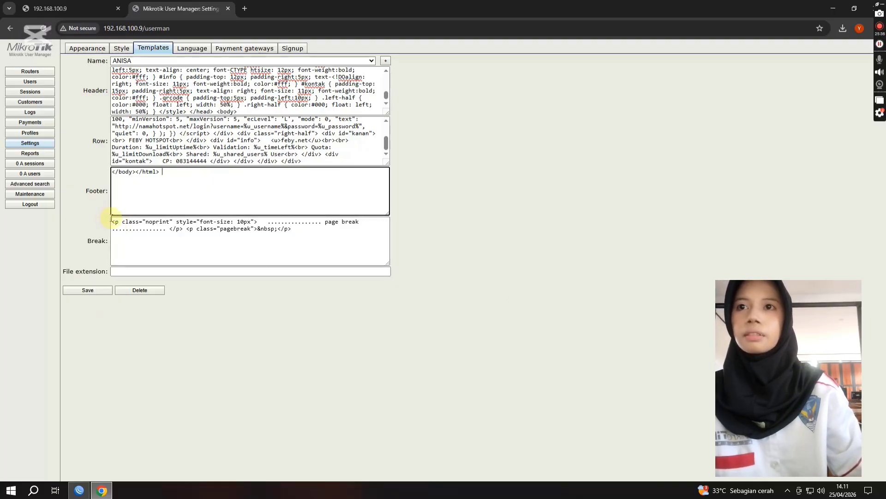
Step: Copy the complete page-break code from the Break section of the first existing template
left_click_drag(115, 224, 301, 246)
right_click(257, 226)
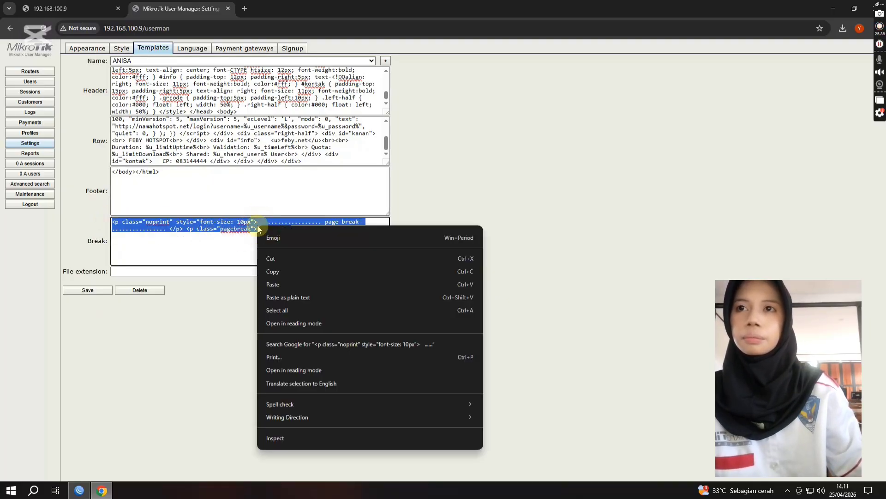
left_click(277, 271)
Step: Try to paste the copied page-break code into the new template's Break section and save the template
left_click(160, 62)
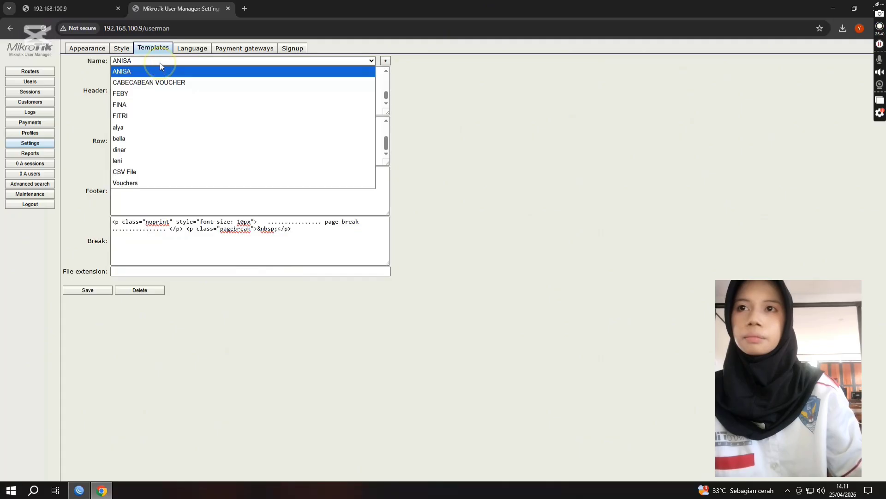
left_click(154, 139)
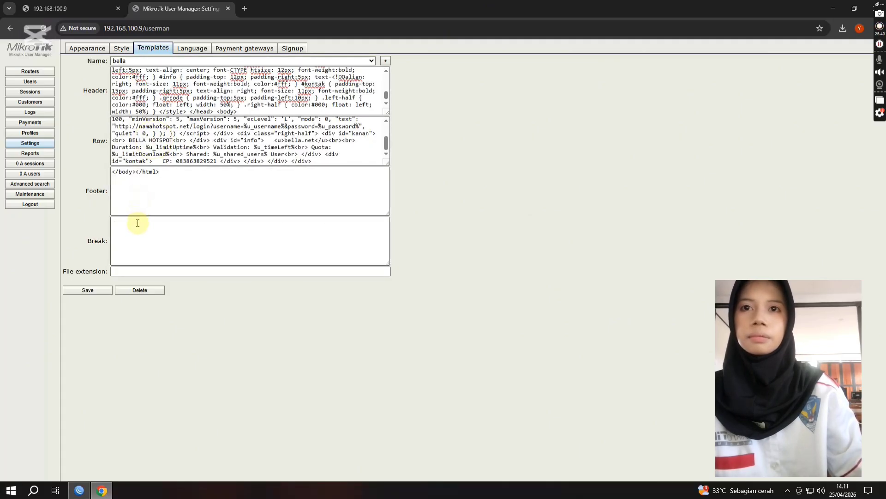
right_click(137, 223)
left_click(152, 314)
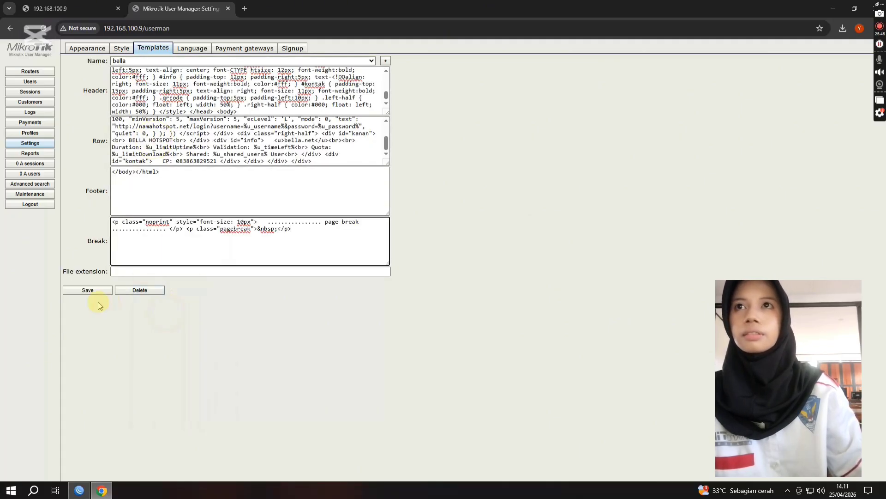
left_click(91, 292)
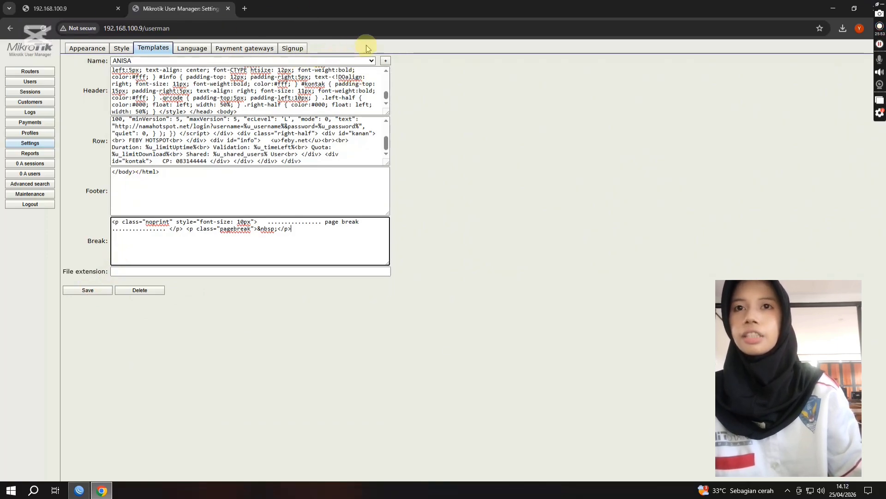
Step: Reopen the new voucher template, fill its Break section with the copied page-break code ending in </p>, and save it
left_click(367, 63)
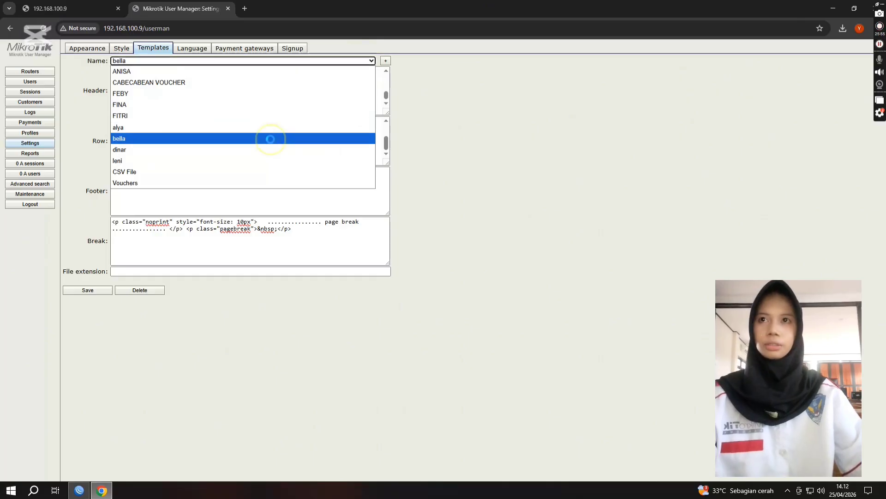
left_click(270, 139)
left_click(167, 242)
right_click(167, 241)
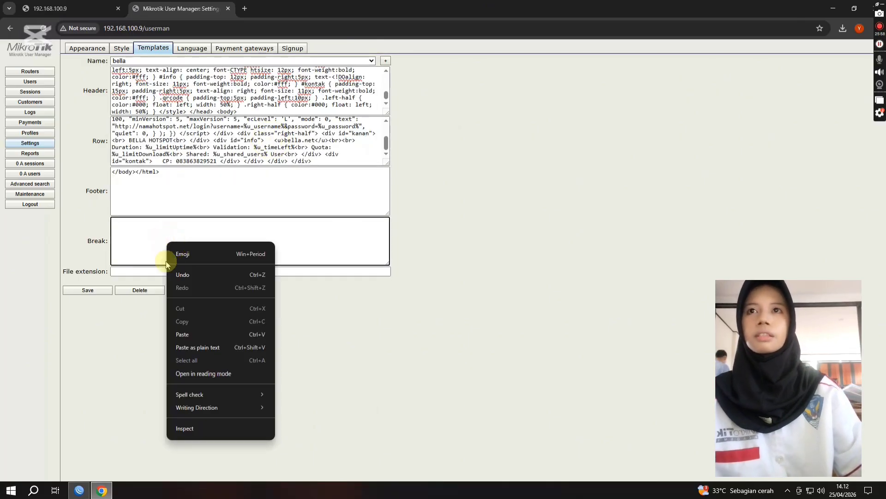
left_click(195, 335)
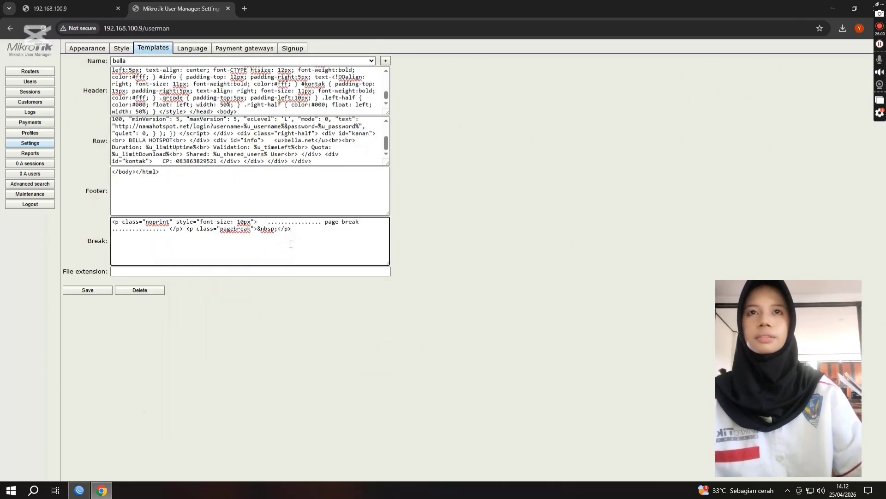
type(">")
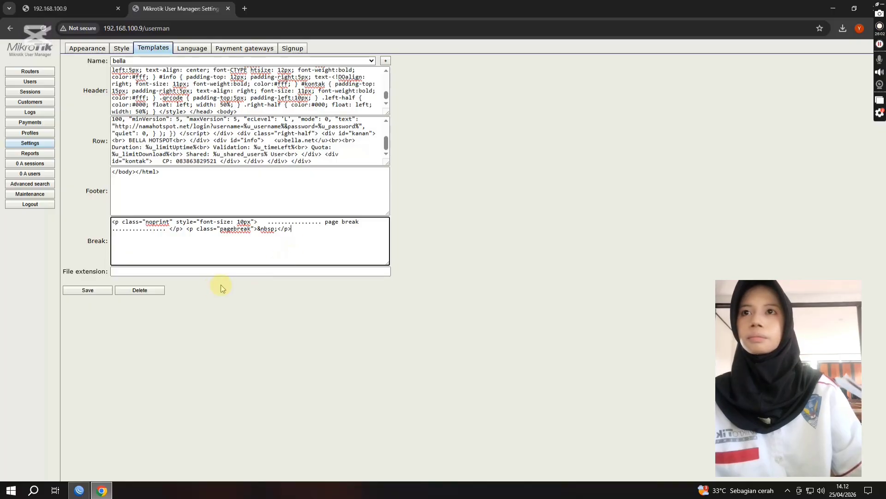
left_click(100, 292)
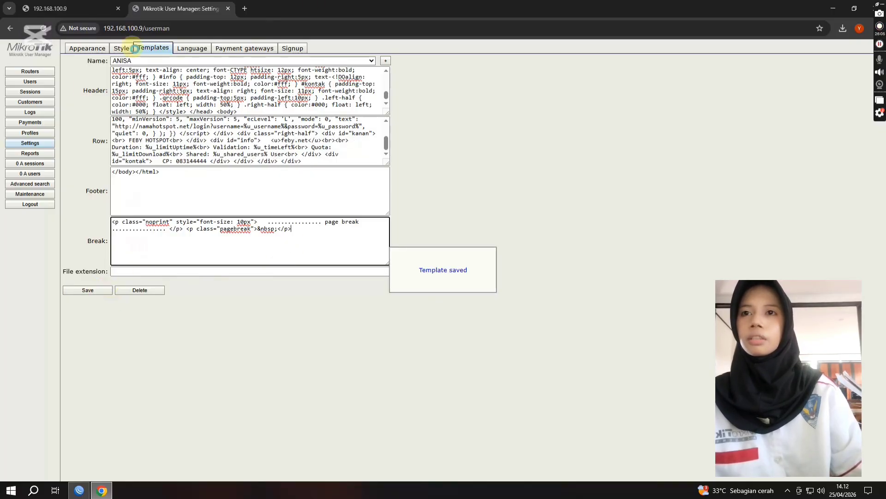
Step: Open page 12 of the users list and select all users of the new profile shown there
left_click(36, 84)
mouse_move(72, 48)
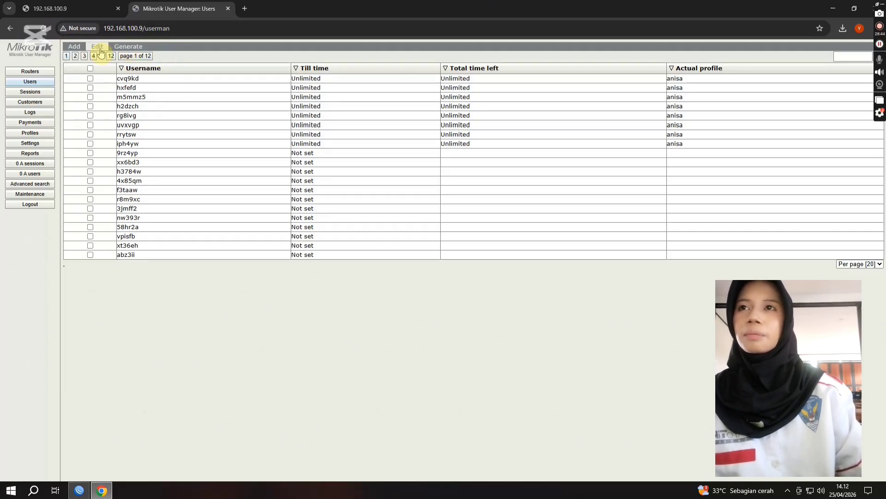
left_click(96, 56)
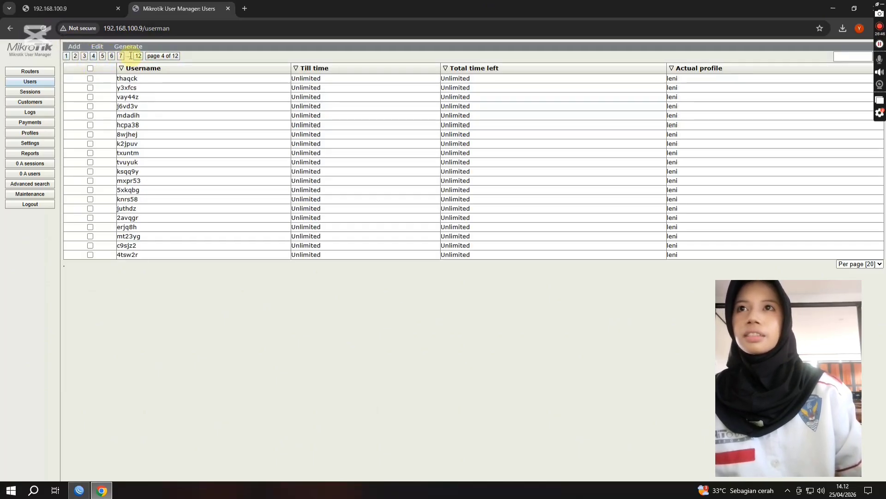
left_click(136, 56)
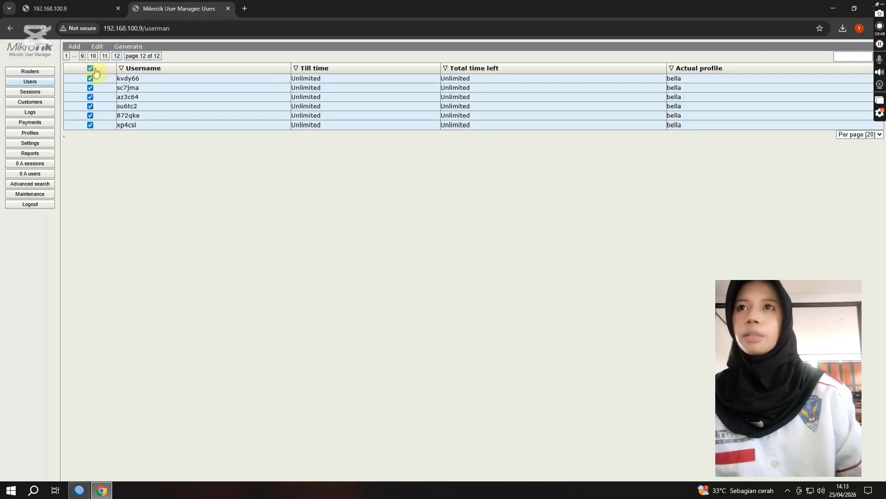
Step: Generate vouchers for the selected users with the new template, Break after set to 1 and Download as file enabled, and open the downloaded HTML file
left_click(133, 47)
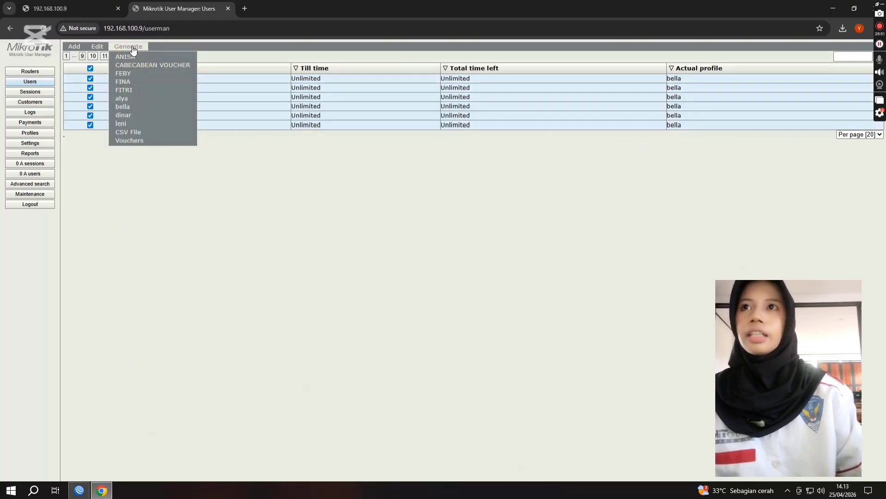
left_click(139, 104)
left_click(425, 251)
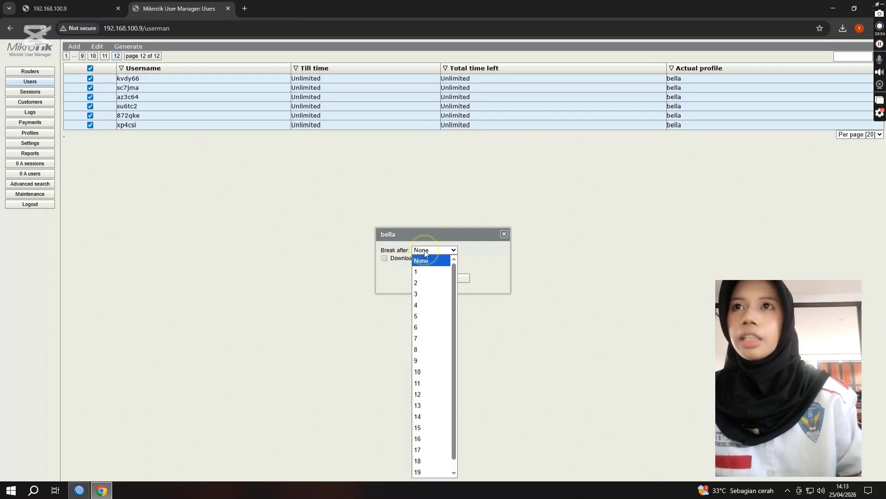
left_click(418, 271)
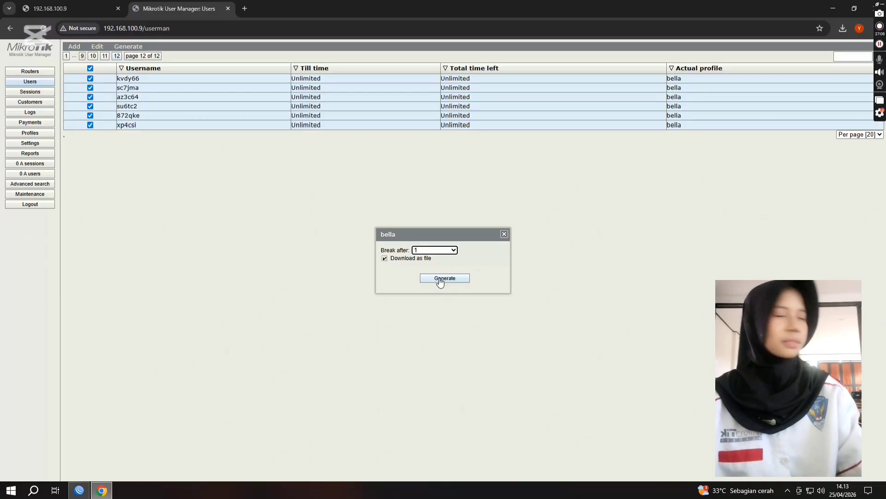
left_click(440, 279)
left_click(418, 44)
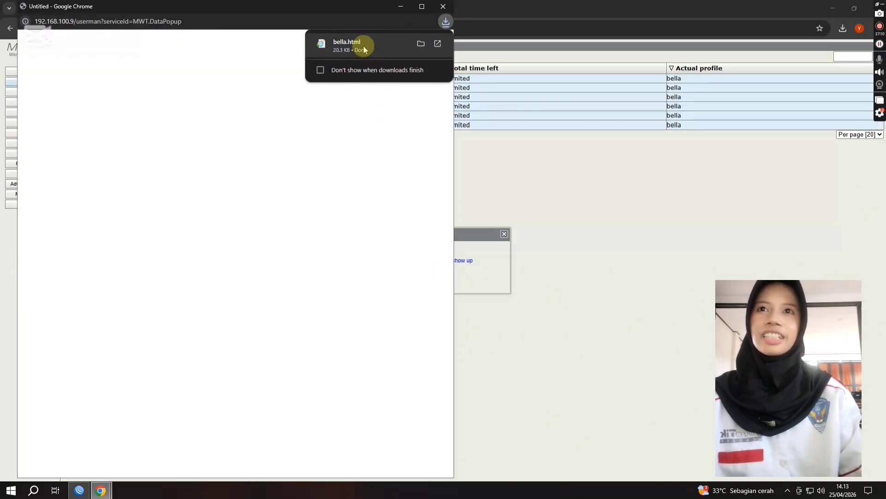
left_click(341, 42)
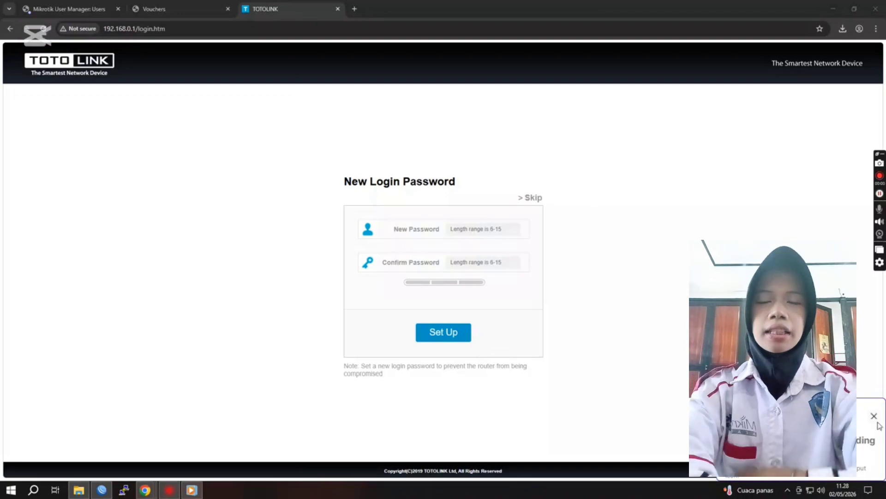
Step: Skip setting a new login password and log in to the TOTOLINK router as admin with the account password and displayed verification code
left_click(524, 196)
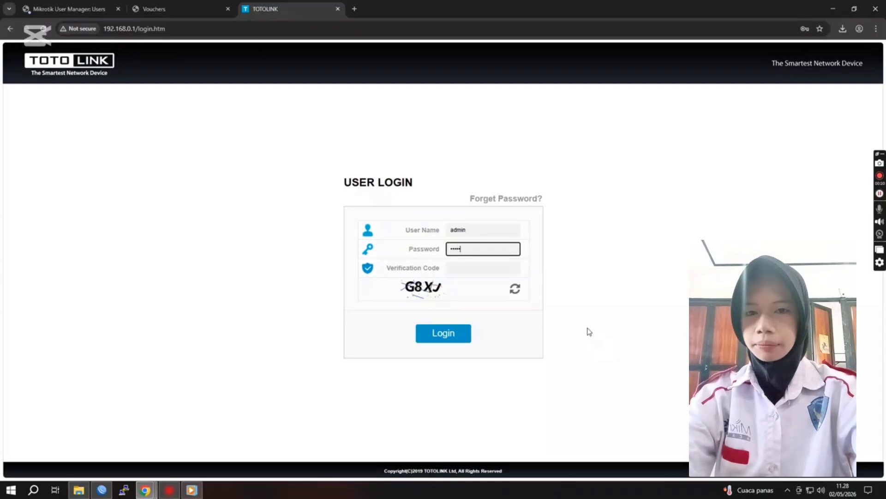
left_click(468, 267)
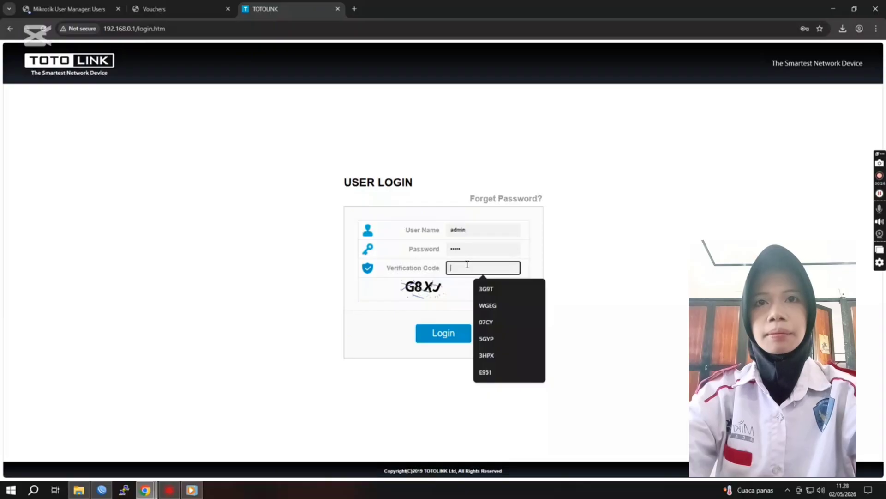
type("g")
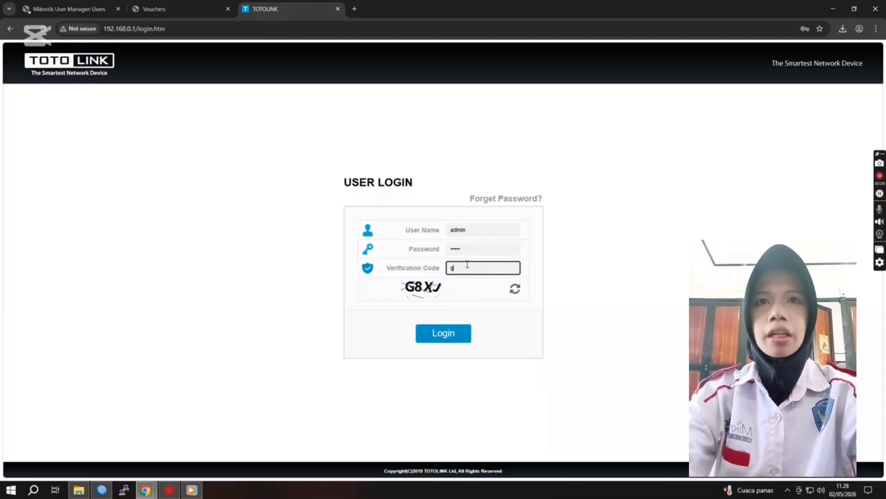
left_click(474, 263)
type("B")
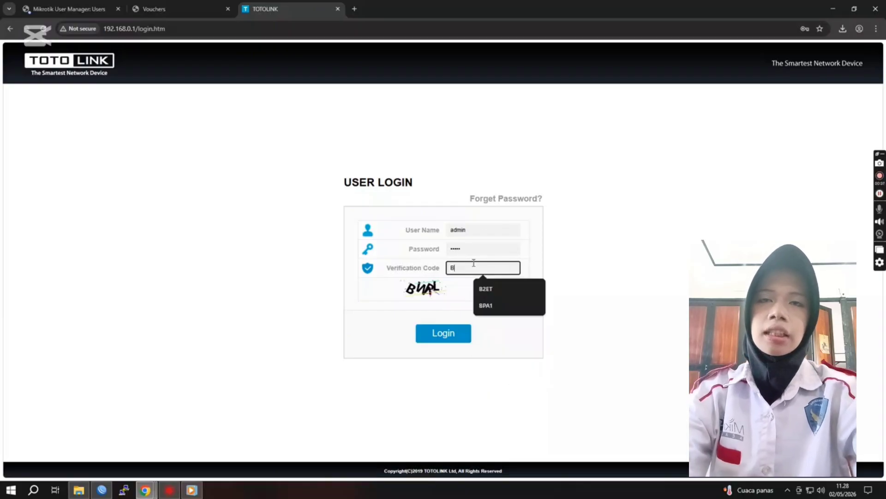
type("WRL")
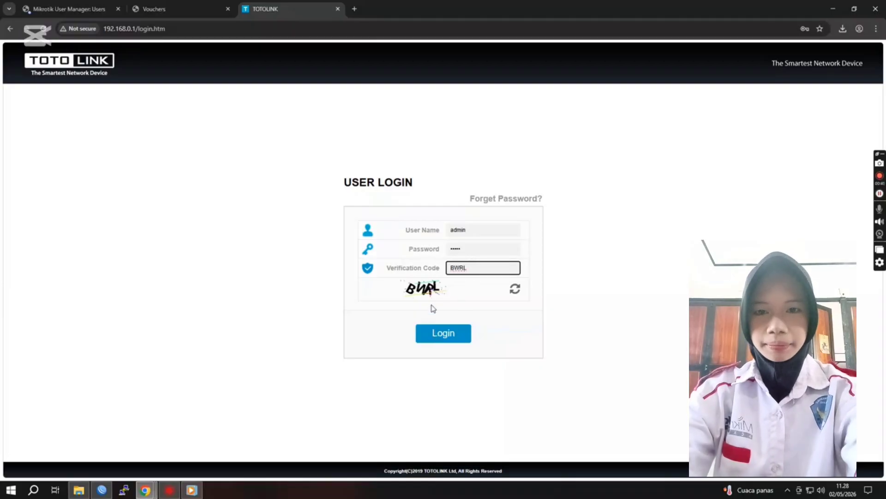
left_click(444, 337)
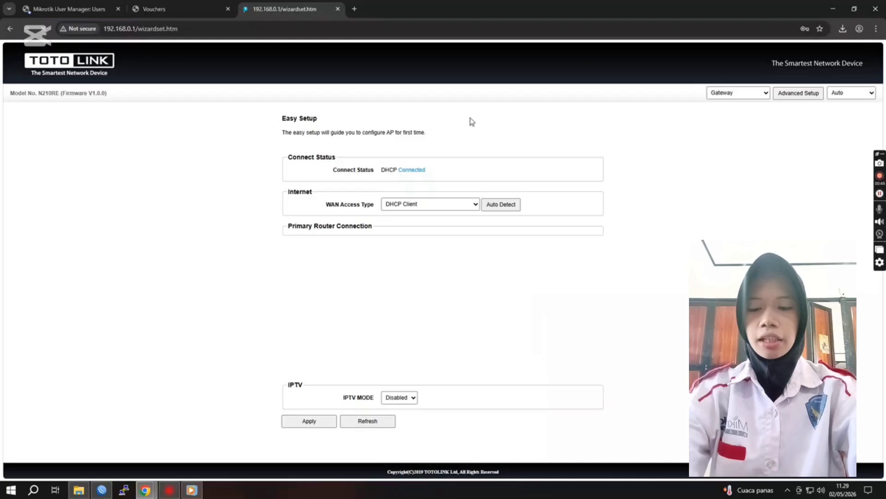
left_click(786, 94)
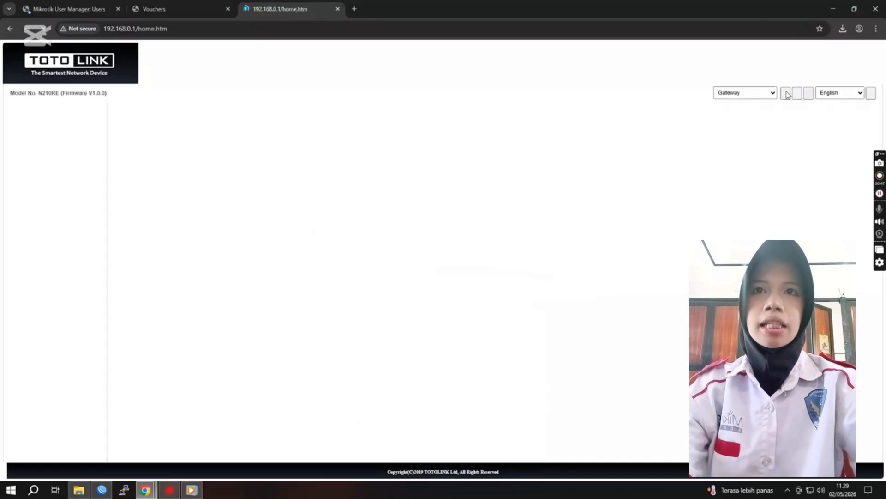
left_click(281, 139)
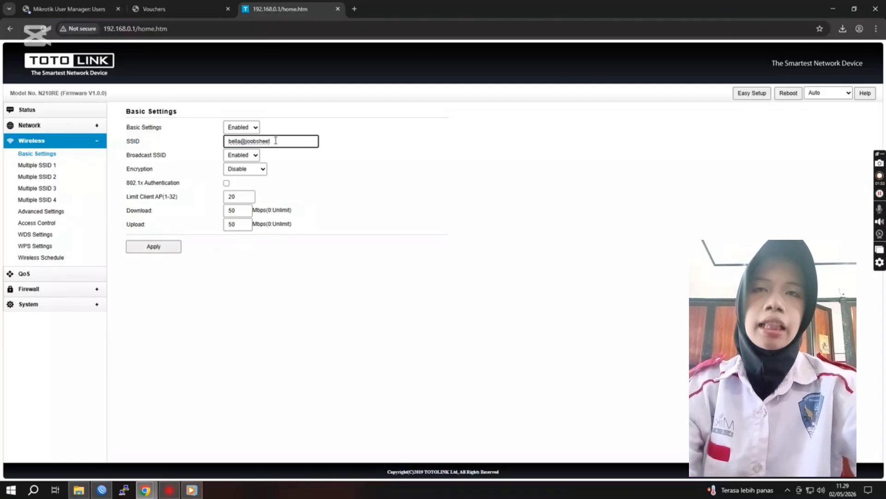
left_click(153, 249)
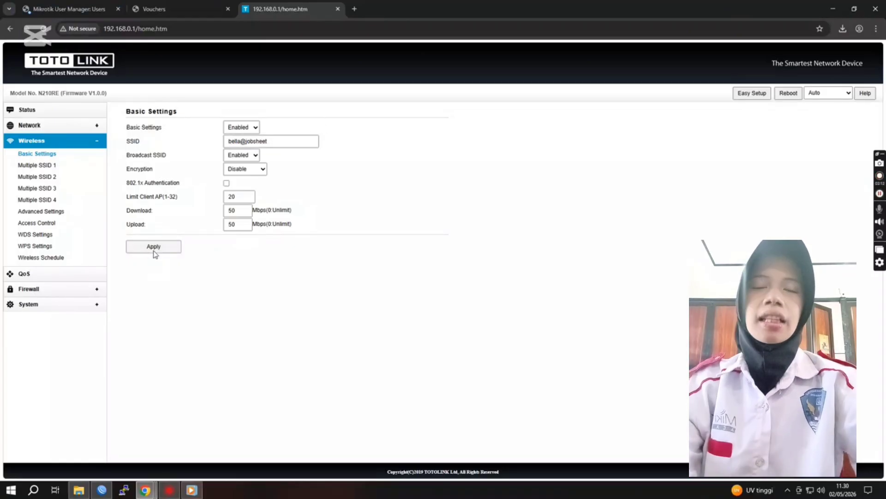